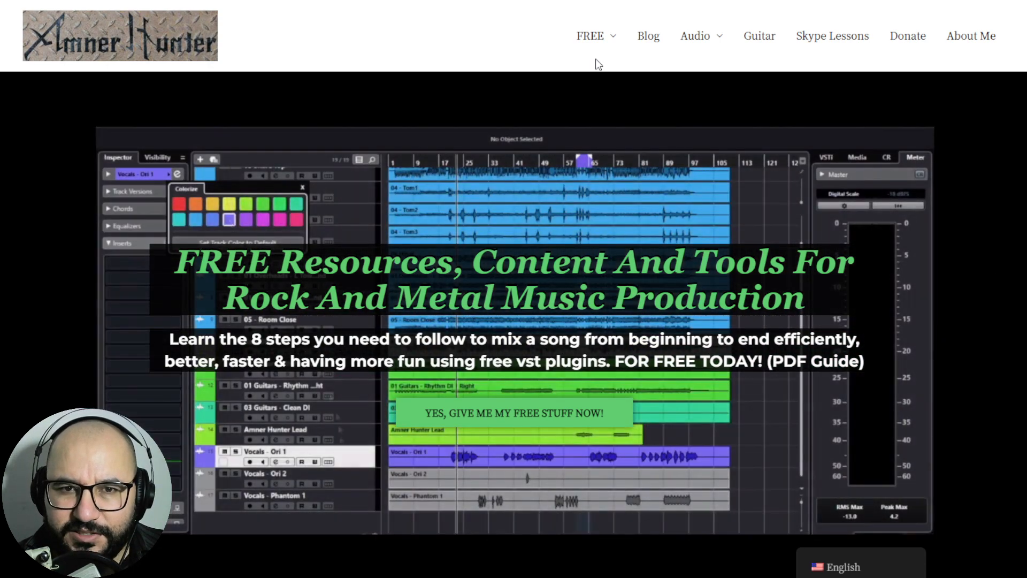
{"action": "mouse_move", "coordinate": [592, 36]}
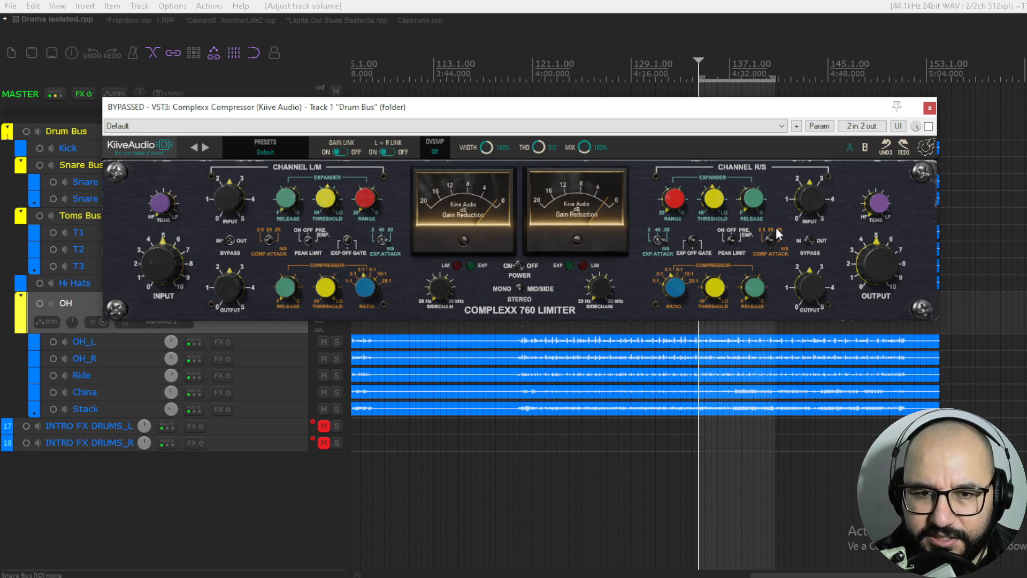
Try a small change to the Channel L/M input, and switch the processing mode to Mid/Side and back
{"action": "mouse_move", "coordinate": [229, 199]}
{"action": "scroll", "coordinate": [229, 197], "scroll_direction": "down", "scroll_amount": 3}
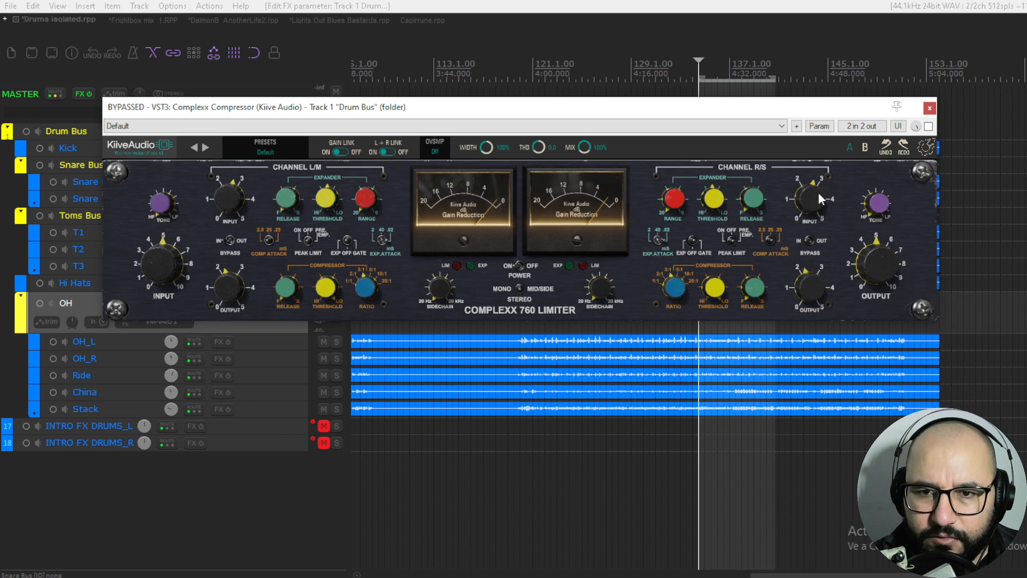
{"action": "mouse_move", "coordinate": [808, 200]}
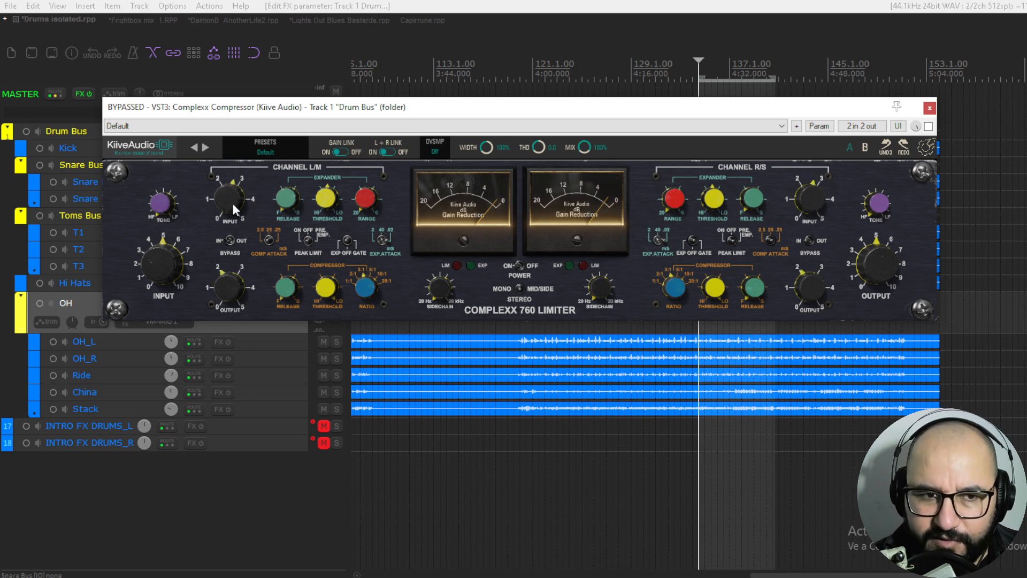
{"action": "mouse_move", "coordinate": [232, 203]}
{"action": "left_mouse_down"}
{"action": "mouse_move", "coordinate": [224, 218]}
{"action": "mouse_move", "coordinate": [222, 197]}
{"action": "left_mouse_up"}
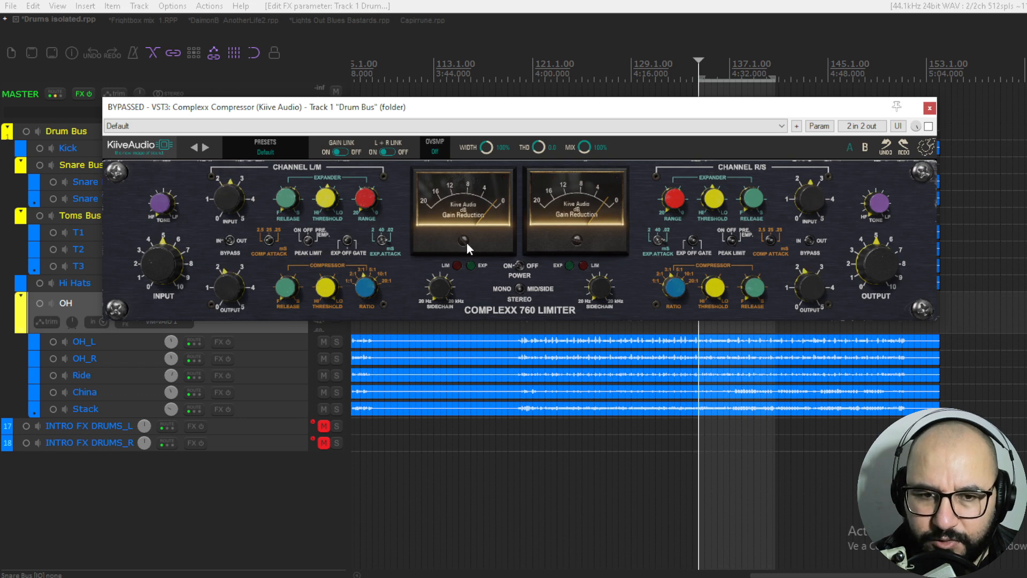
{"action": "left_click", "coordinate": [518, 288]}
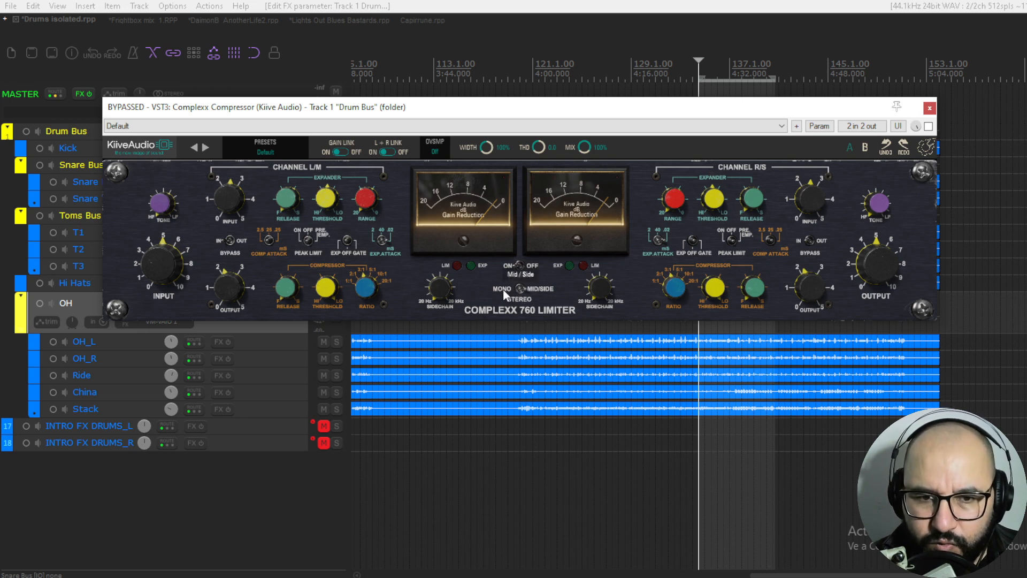
{"action": "left_click", "coordinate": [489, 281]}
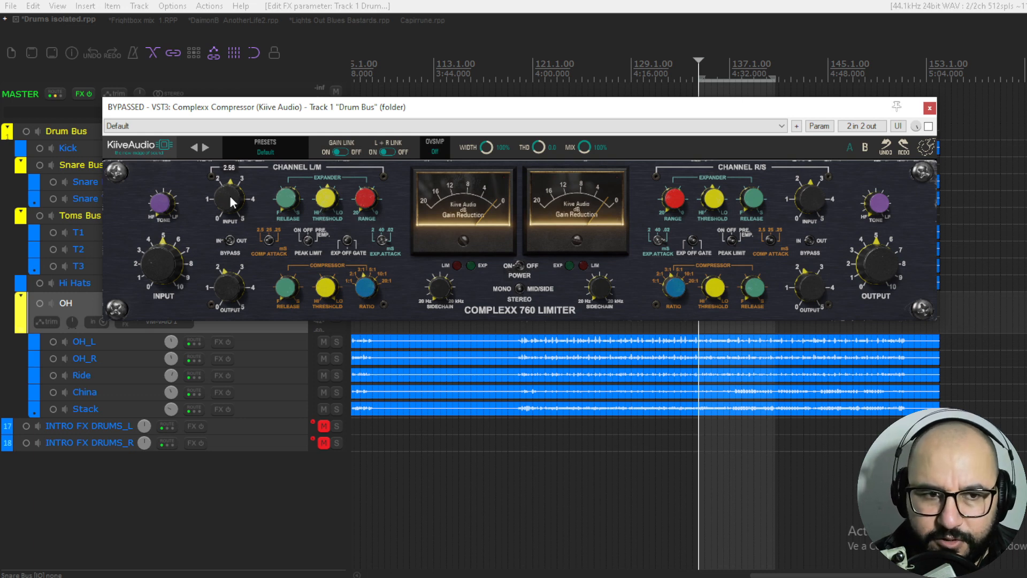
Sweep the Channel L/M input up and down to demonstrate how the gain link compensates the channel output
{"action": "left_click_drag", "start_coordinate": [230, 195], "coordinate": [224, 219]}
{"action": "left_click_drag", "start_coordinate": [224, 200], "coordinate": [231, 176]}
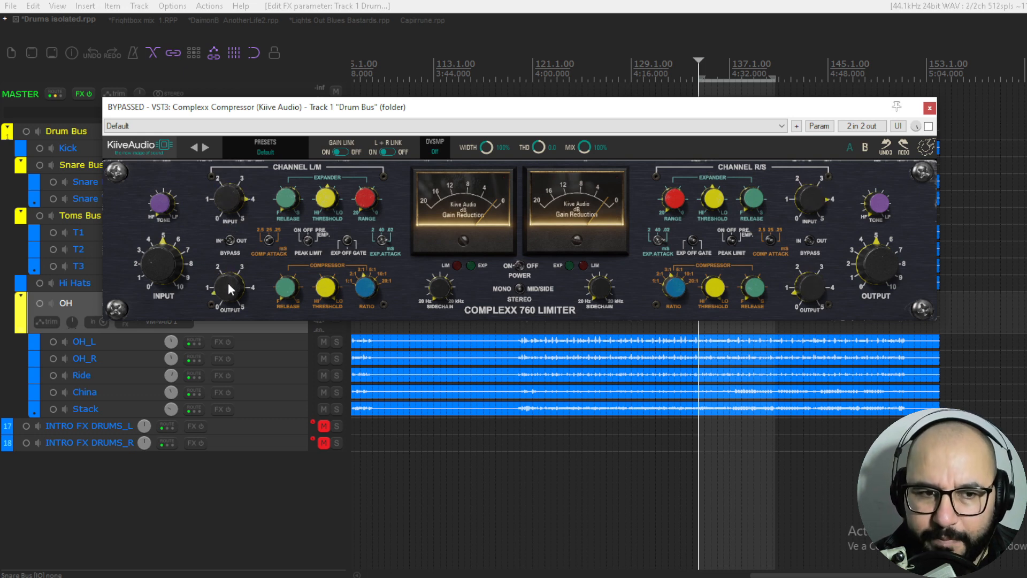
{"action": "mouse_move", "coordinate": [230, 204]}
{"action": "left_mouse_down"}
{"action": "mouse_move", "coordinate": [223, 244]}
{"action": "mouse_move", "coordinate": [233, 185]}
{"action": "mouse_move", "coordinate": [230, 204]}
{"action": "left_mouse_up"}
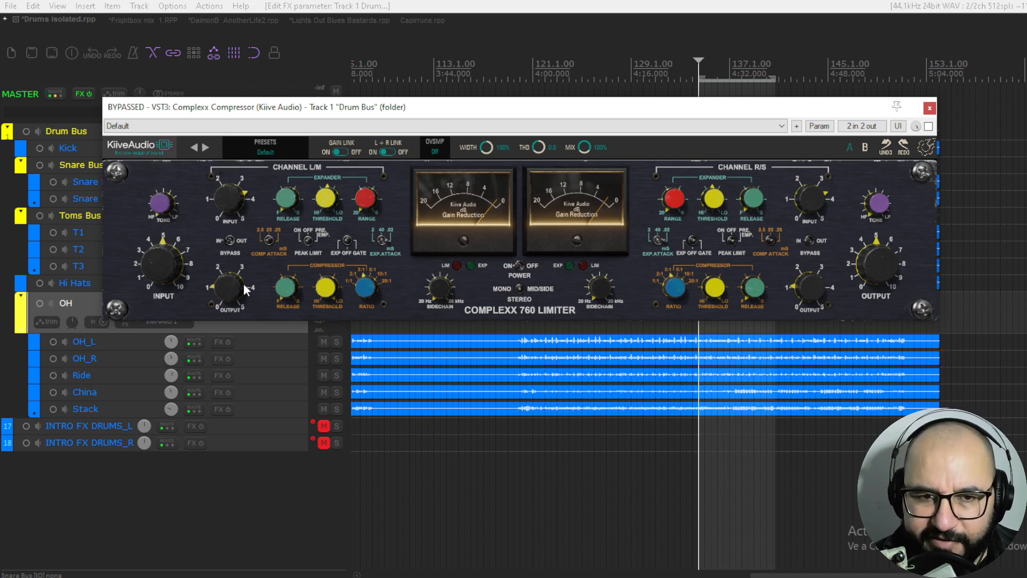
{"action": "left_click_drag", "start_coordinate": [233, 198], "coordinate": [225, 219]}
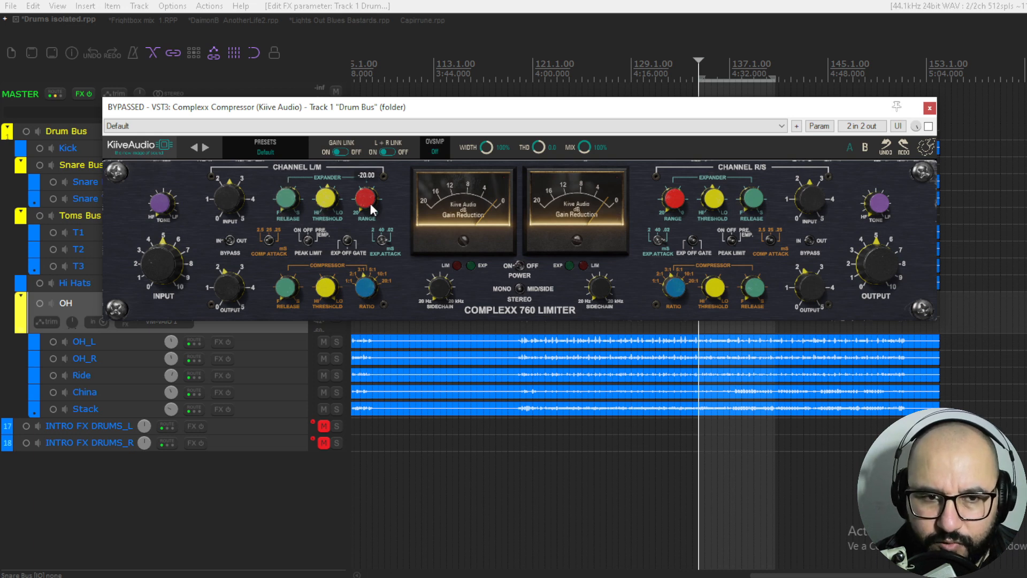
Engage the Channel L/M expander and try its threshold along with the expander and compressor attack switches
{"action": "left_click", "coordinate": [347, 240]}
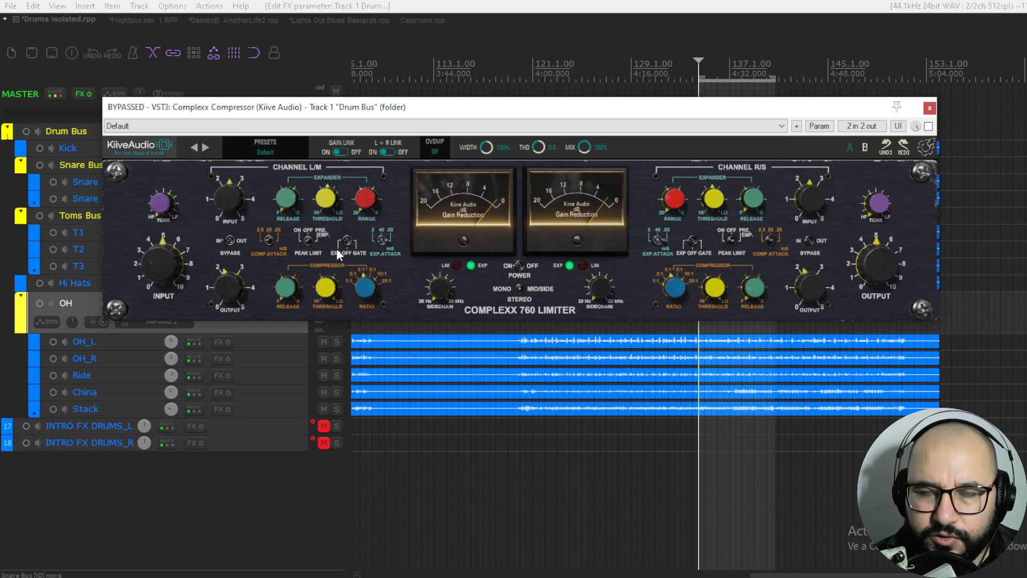
{"action": "left_click", "coordinate": [347, 241]}
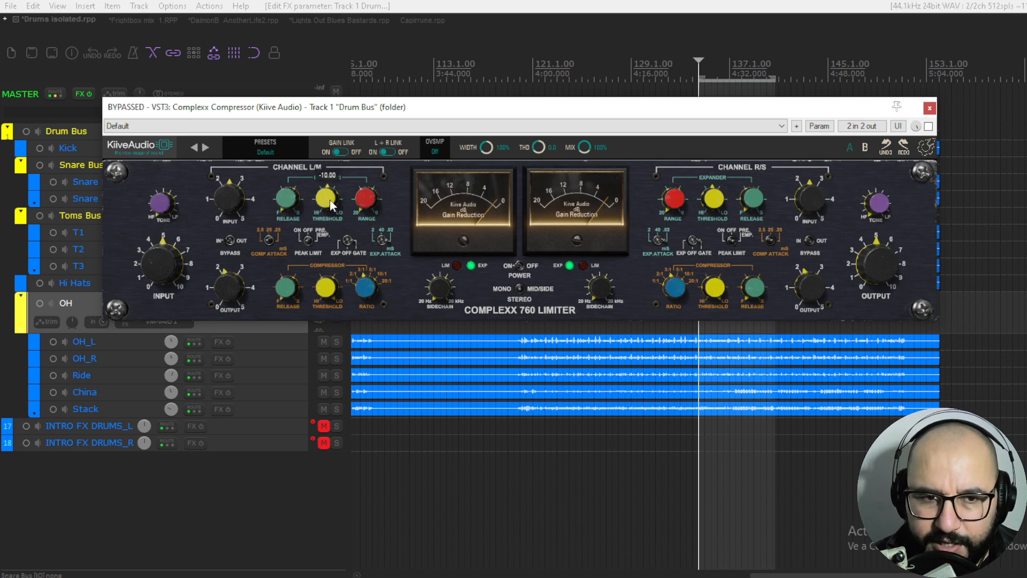
{"action": "mouse_move", "coordinate": [329, 199]}
{"action": "left_mouse_down"}
{"action": "mouse_move", "coordinate": [339, 145]}
{"action": "mouse_move", "coordinate": [327, 234]}
{"action": "mouse_move", "coordinate": [330, 195]}
{"action": "left_mouse_up"}
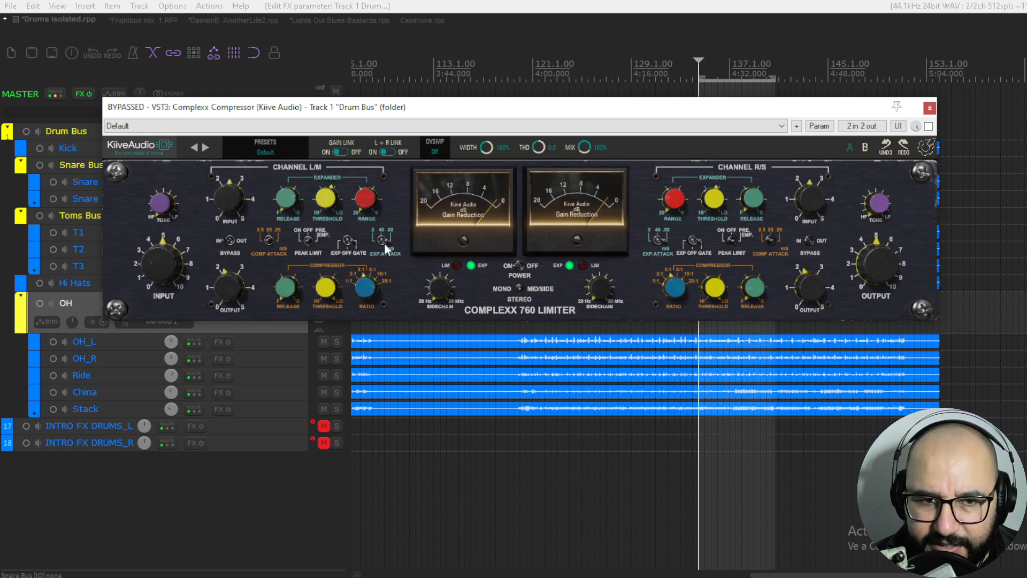
{"action": "mouse_move", "coordinate": [384, 243]}
{"action": "left_mouse_down"}
{"action": "mouse_move", "coordinate": [341, 241]}
{"action": "mouse_move", "coordinate": [381, 246]}
{"action": "left_mouse_up"}
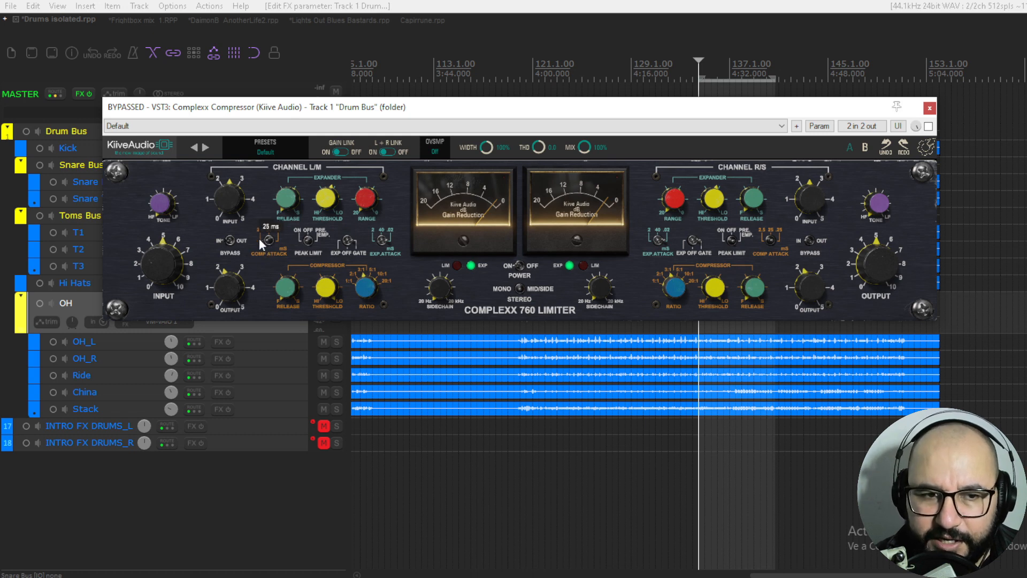
{"action": "left_click_drag", "start_coordinate": [259, 238], "coordinate": [286, 239]}
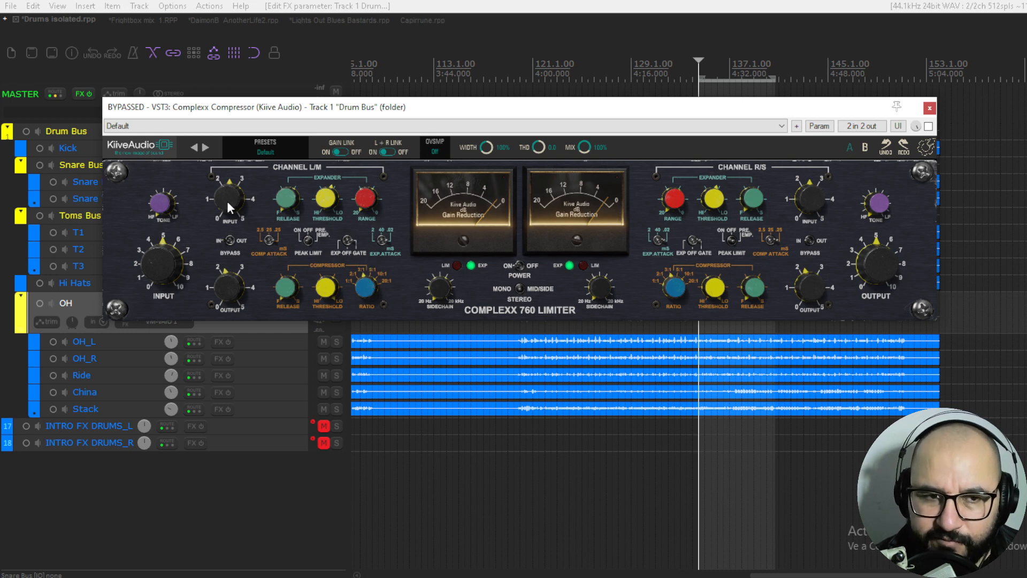
Raise the Channel L/M input to about 3.52 and reset it to its default
{"action": "left_click_drag", "start_coordinate": [226, 200], "coordinate": [230, 181]}
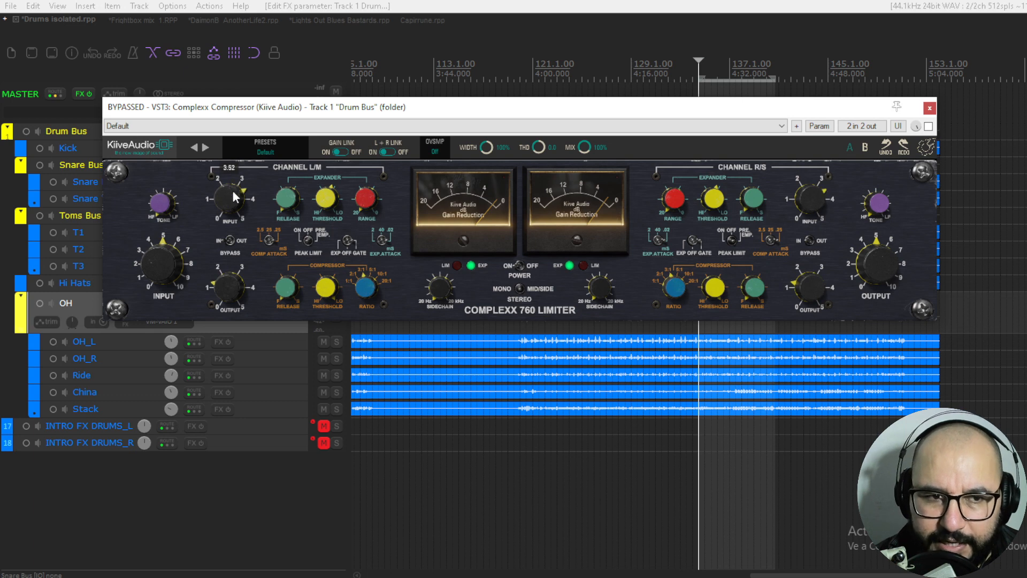
{"action": "double_click", "coordinate": [233, 191]}
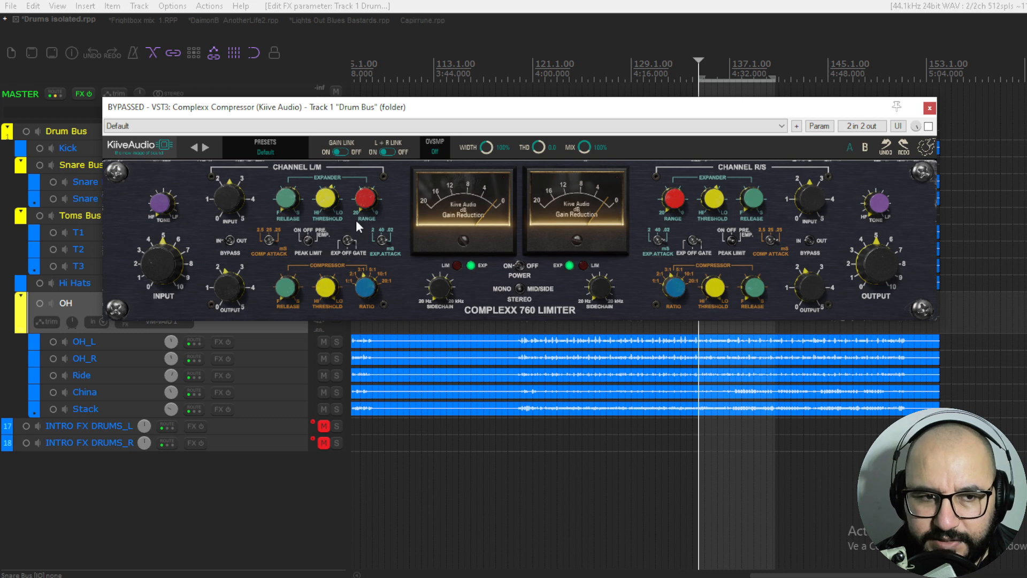
Sweep the Channel L/M tone control to about -5.58 and reset it to its default
{"action": "left_click_drag", "start_coordinate": [159, 202], "coordinate": [159, 158]}
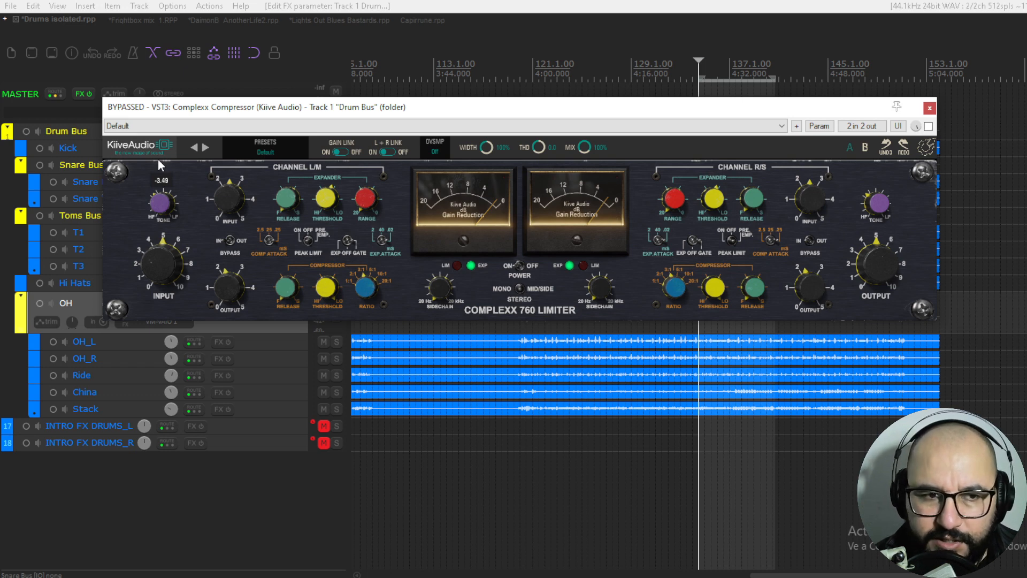
{"action": "left_click_drag", "start_coordinate": [159, 159], "coordinate": [159, 130]}
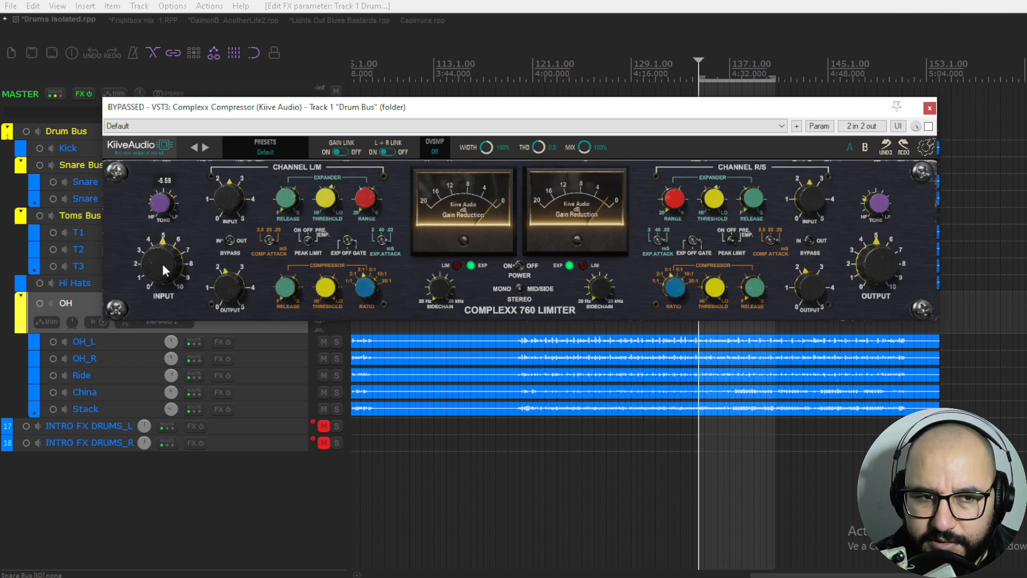
{"action": "mouse_move", "coordinate": [170, 213]}
{"action": "left_click_drag", "start_coordinate": [170, 214], "coordinate": [160, 255]}
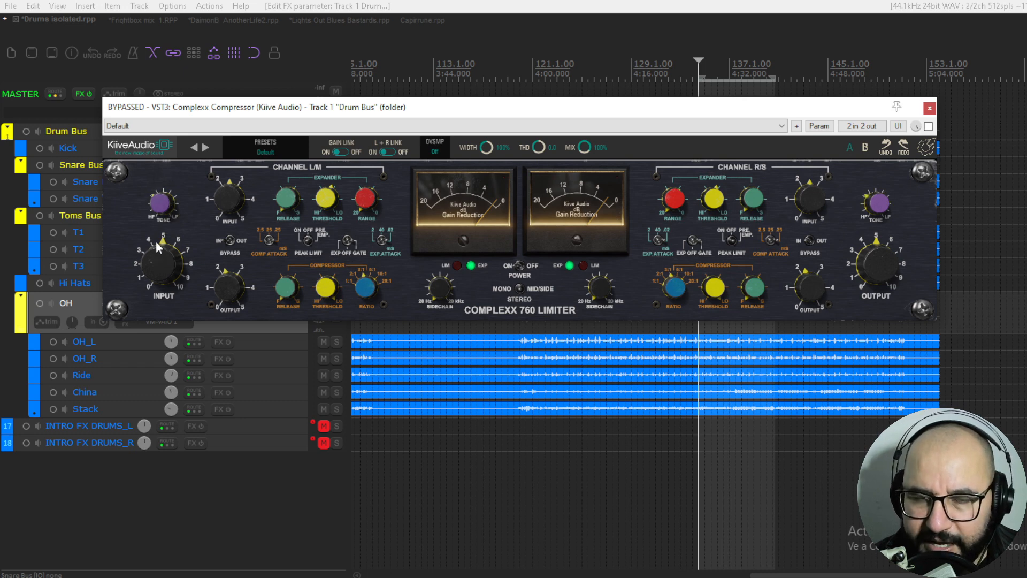
{"action": "left_click_drag", "start_coordinate": [155, 208], "coordinate": [162, 187]}
{"action": "double_click", "coordinate": [161, 200]}
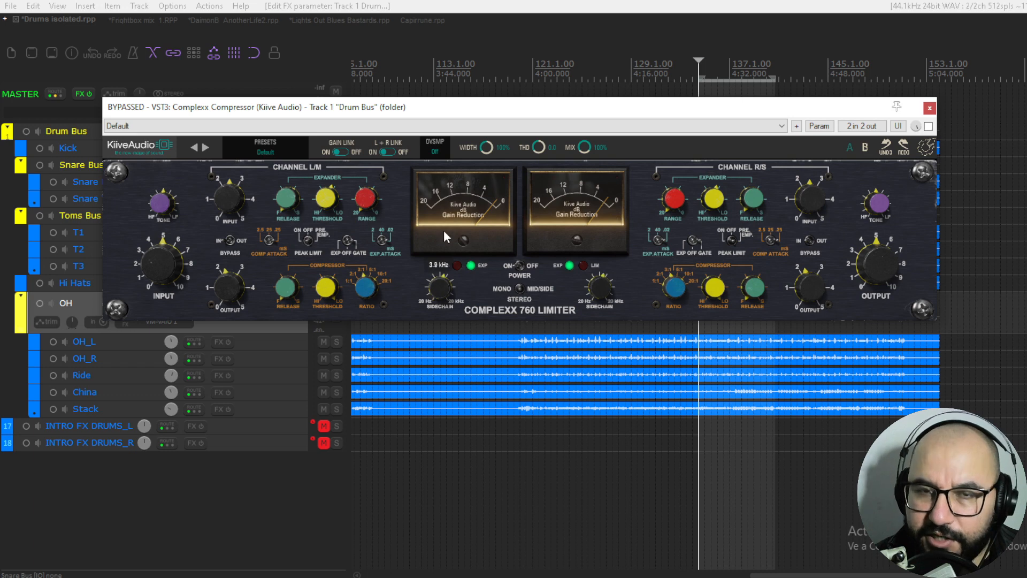
Try the Channel L/M sidechain filter at frequencies such as 3.9 kHz, 3.1 kHz and 235 Hz
{"action": "left_click_drag", "start_coordinate": [440, 288], "coordinate": [437, 230]}
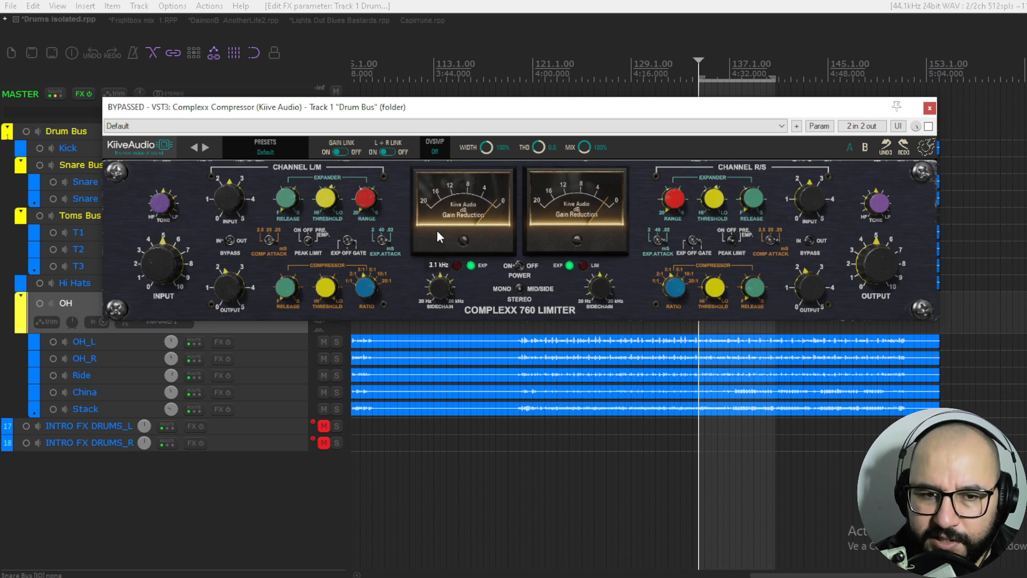
{"action": "left_click_drag", "start_coordinate": [438, 315], "coordinate": [436, 268]}
{"action": "double_click", "coordinate": [439, 288]}
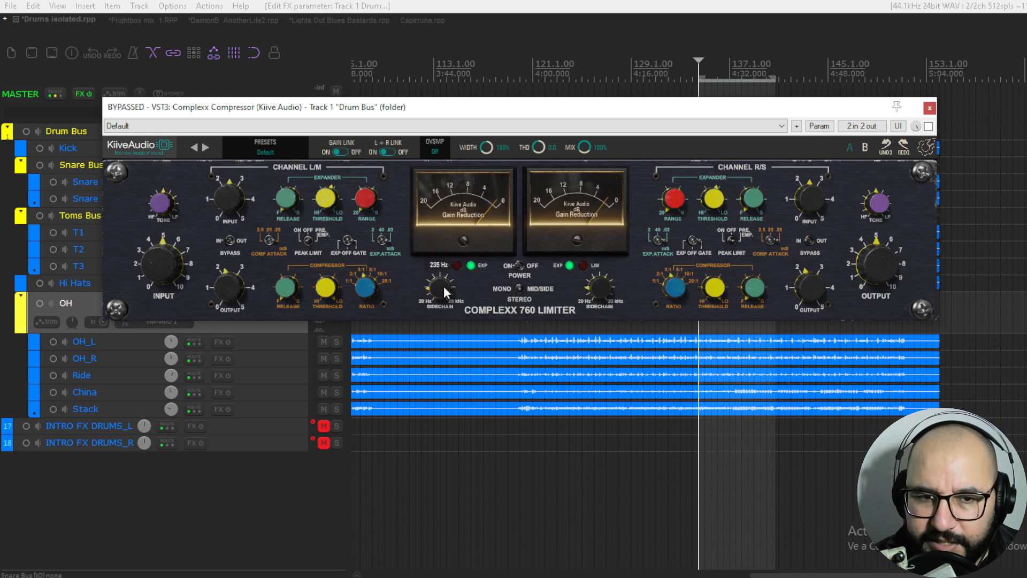
{"action": "left_click_drag", "start_coordinate": [442, 284], "coordinate": [444, 259]}
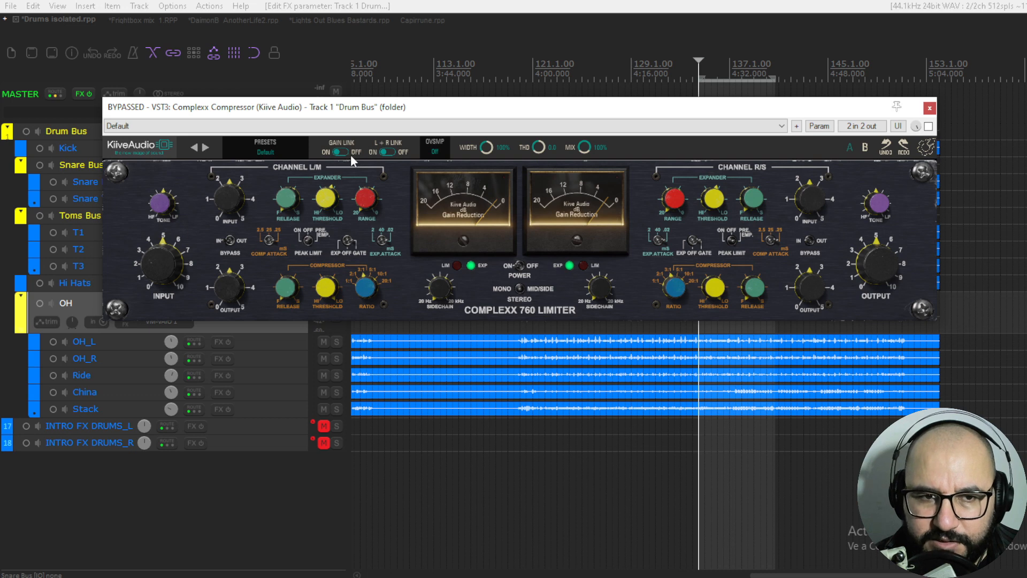
Examine the compressor's oversampling choices, THD control and factory and user preset lists
{"action": "left_click", "coordinate": [435, 153]}
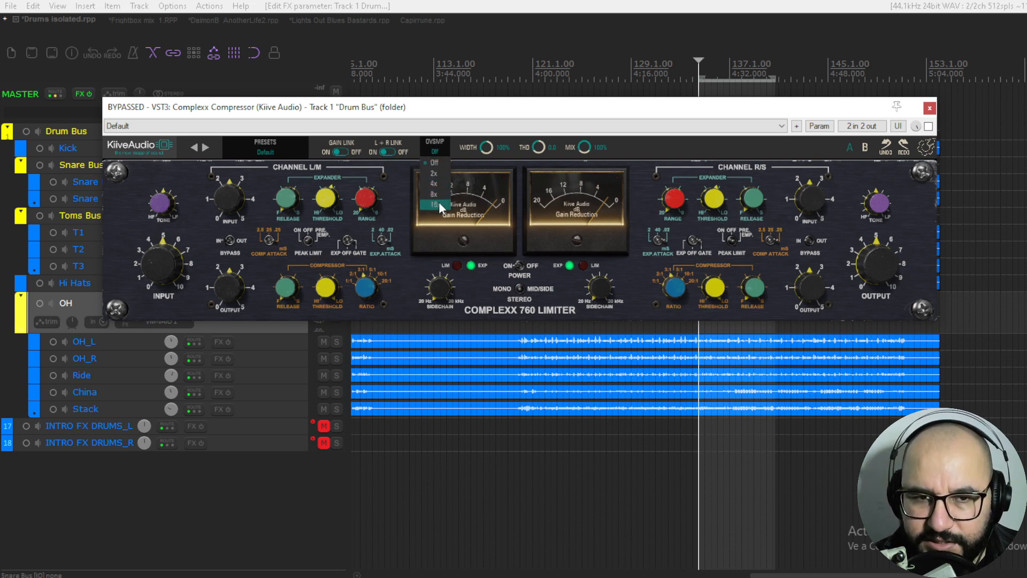
{"action": "left_click", "coordinate": [454, 152]}
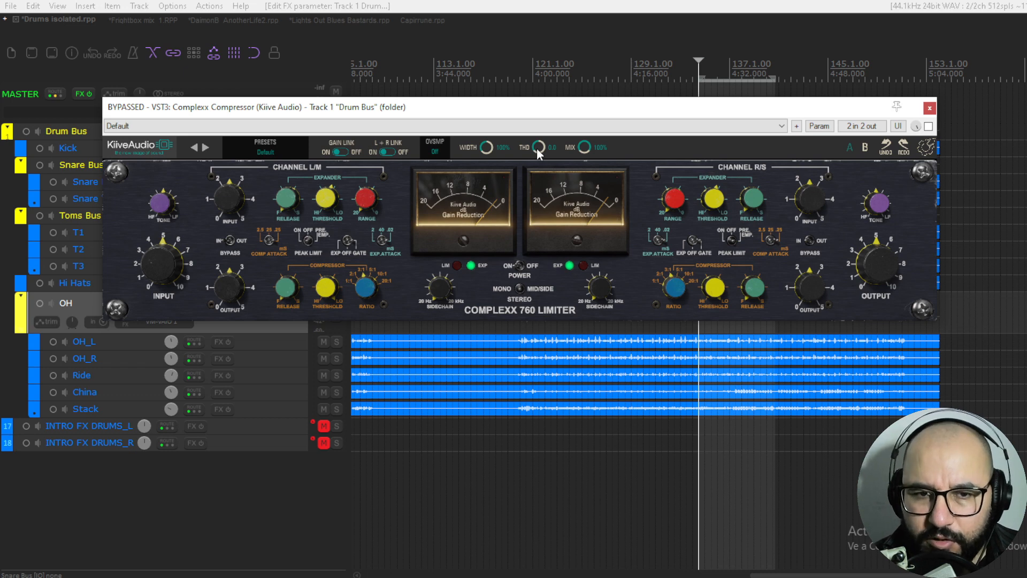
{"action": "left_click_drag", "start_coordinate": [537, 147], "coordinate": [587, 103]}
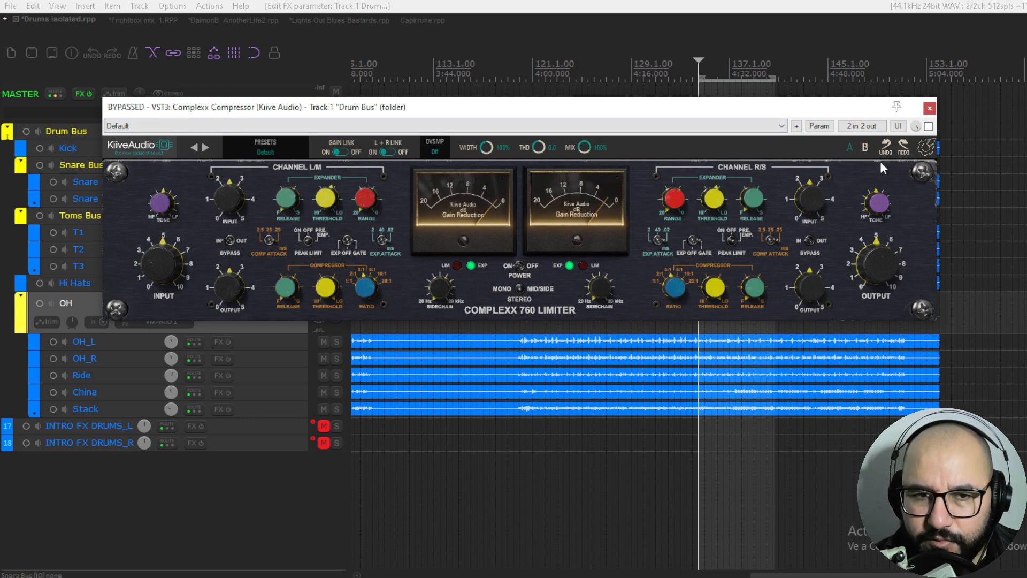
{"action": "left_click", "coordinate": [271, 149]}
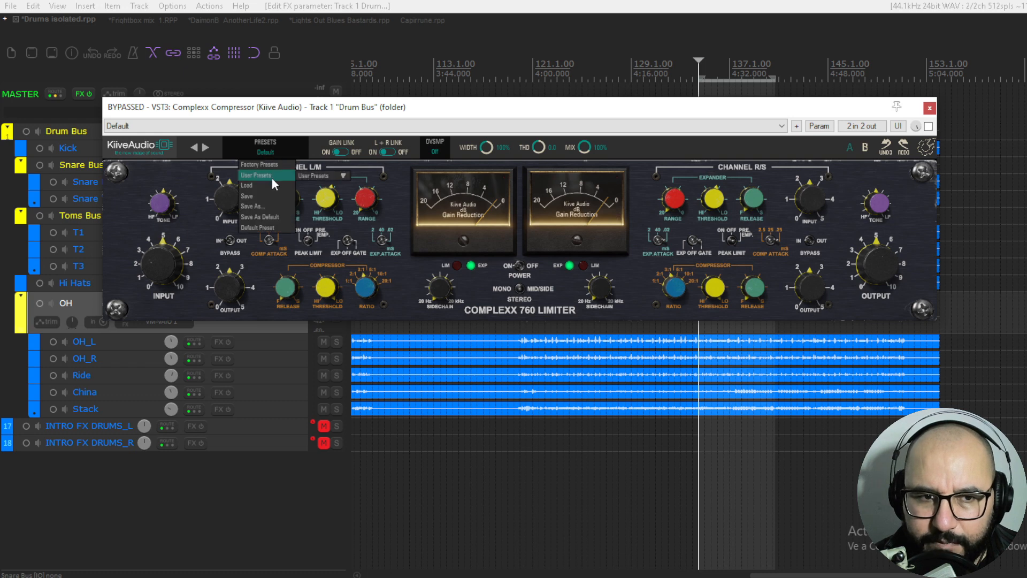
{"action": "mouse_move", "coordinate": [272, 165]}
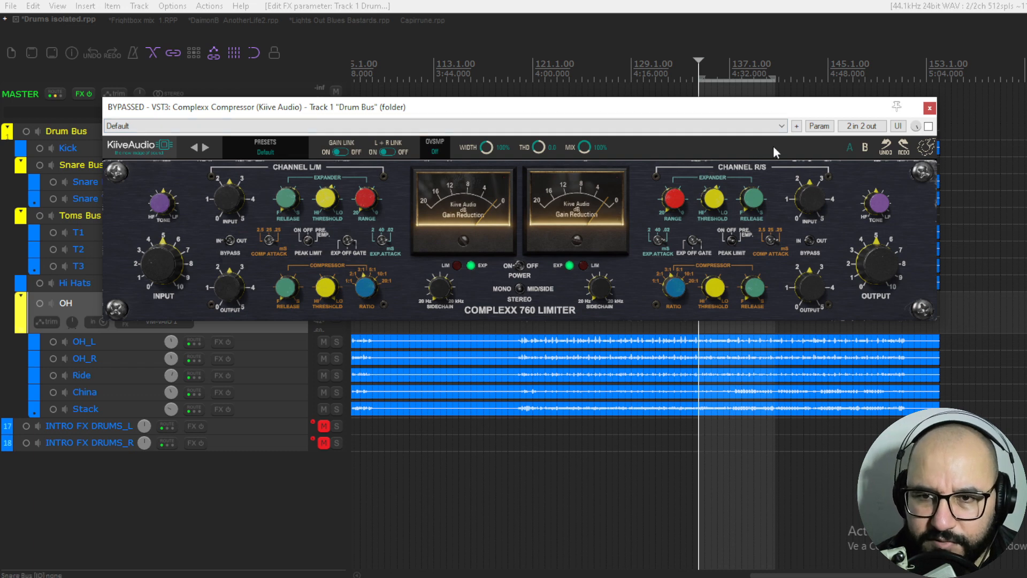
Play the drum loop, activate the compressor on the Drum Bus, and lower its compressor threshold to about -9.77
{"action": "key", "text": "space"}
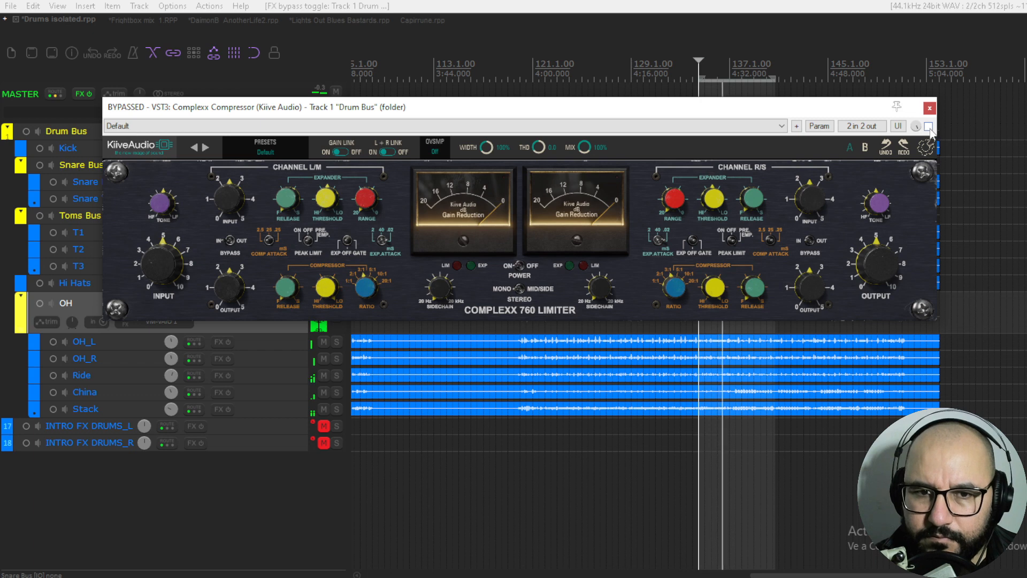
{"action": "left_click", "coordinate": [928, 126]}
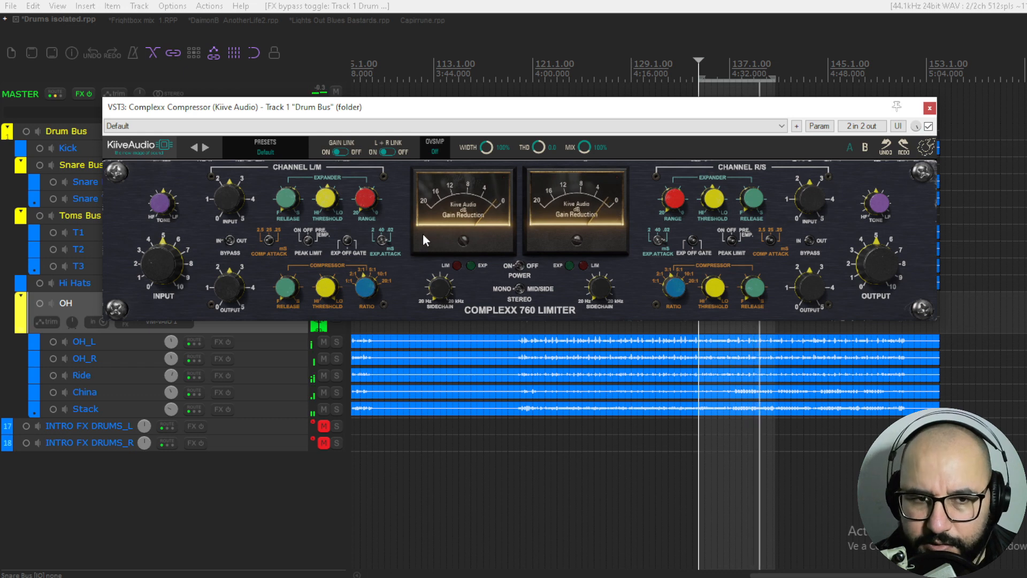
{"action": "mouse_move", "coordinate": [325, 289]}
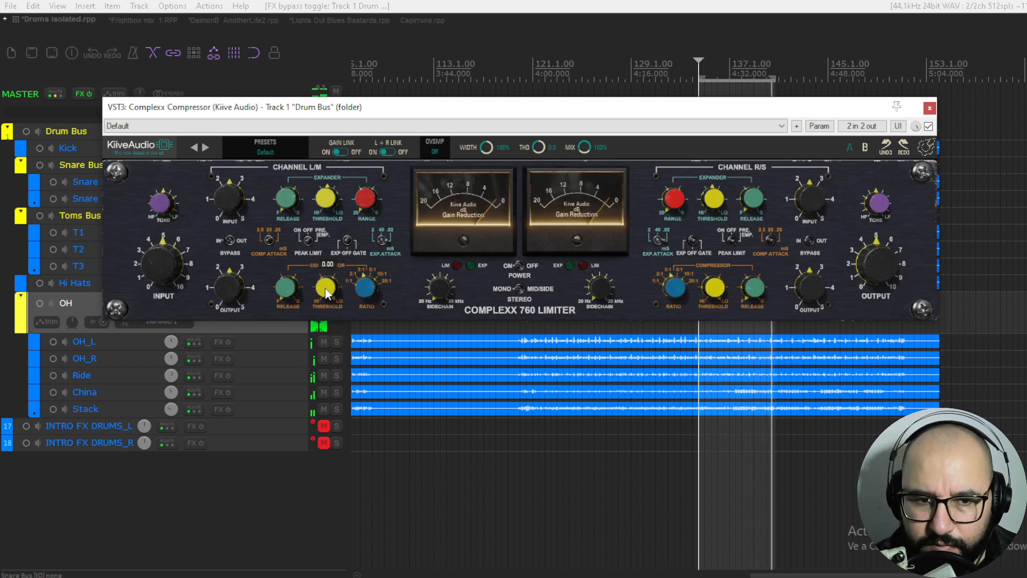
{"action": "left_click_drag", "start_coordinate": [325, 289], "coordinate": [319, 339]}
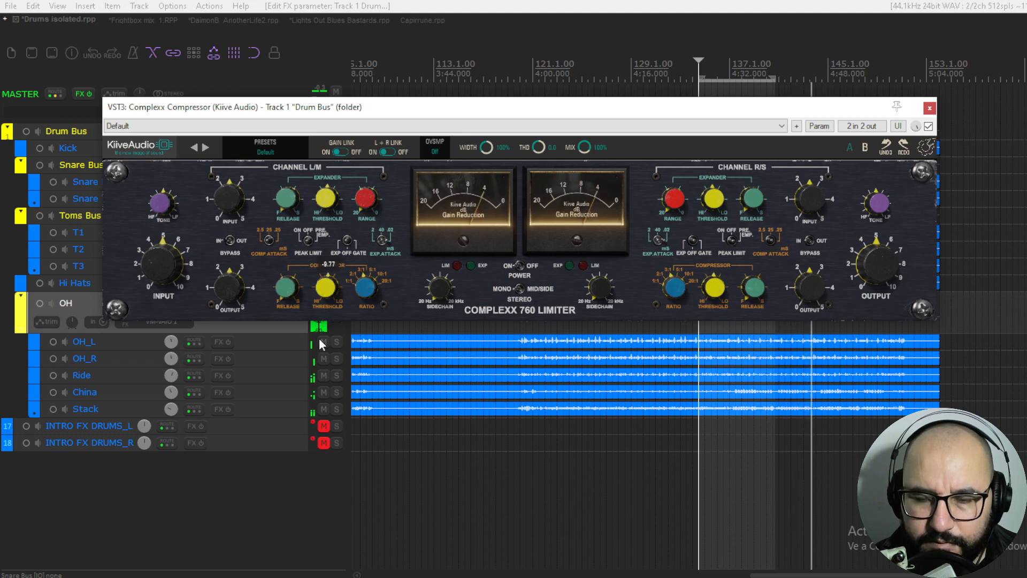
Toggle the compressor's bypass during playback to compare the drum bus with and without it, ending with it active
{"action": "left_click", "coordinate": [929, 127]}
{"action": "left_click", "coordinate": [929, 127]}
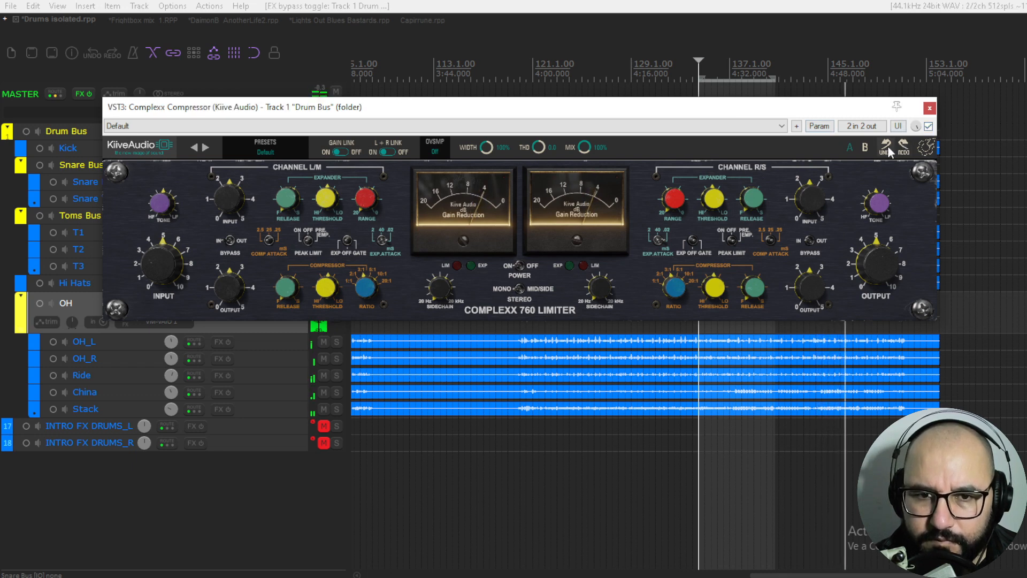
{"action": "left_click", "coordinate": [928, 127]}
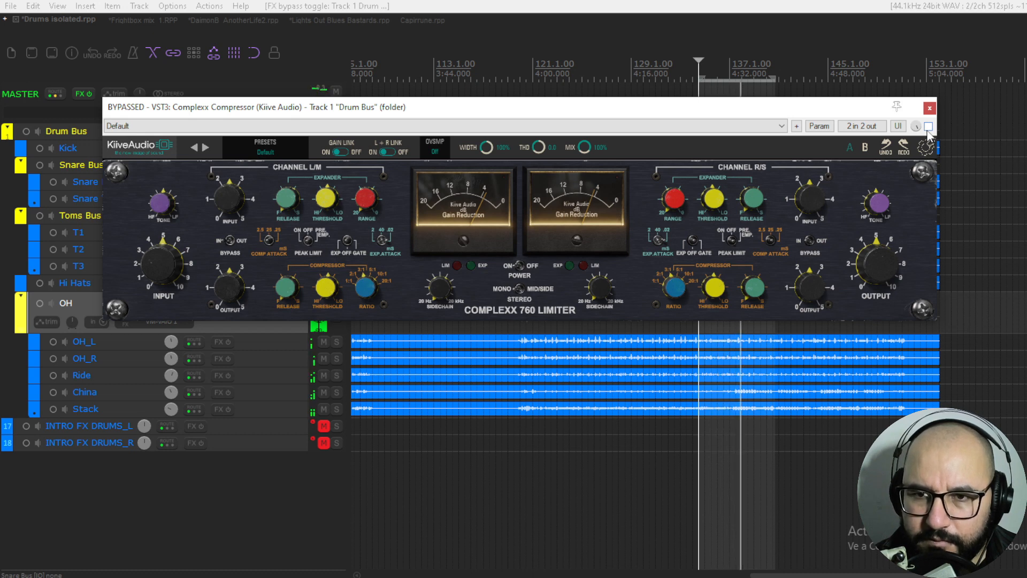
{"action": "left_click", "coordinate": [928, 128]}
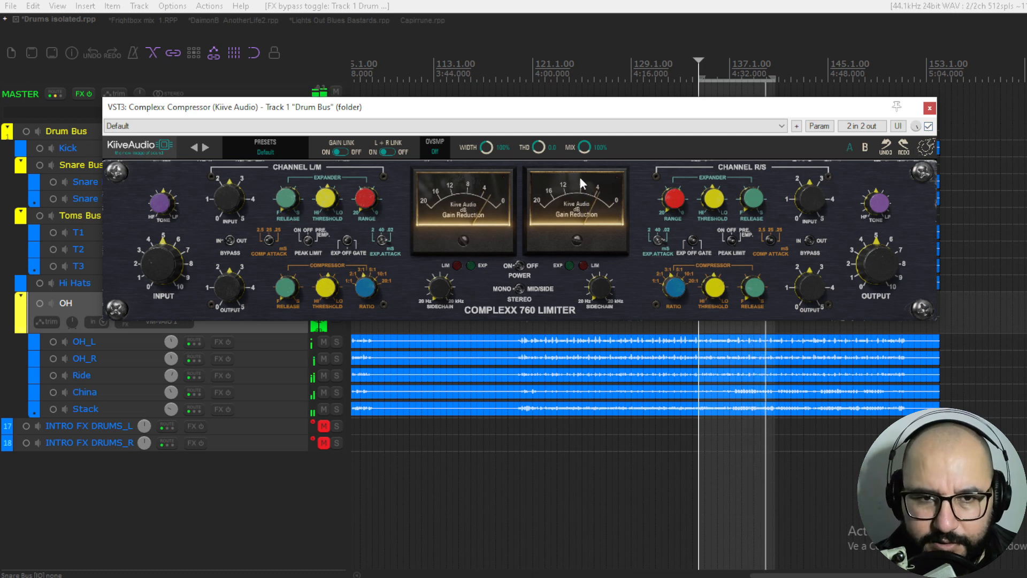
Try a higher THD amount on the Drum Bus compressor, reset it to 0.0, and set the compressor ratio to 5:1
{"action": "left_click_drag", "start_coordinate": [537, 152], "coordinate": [532, 64]}
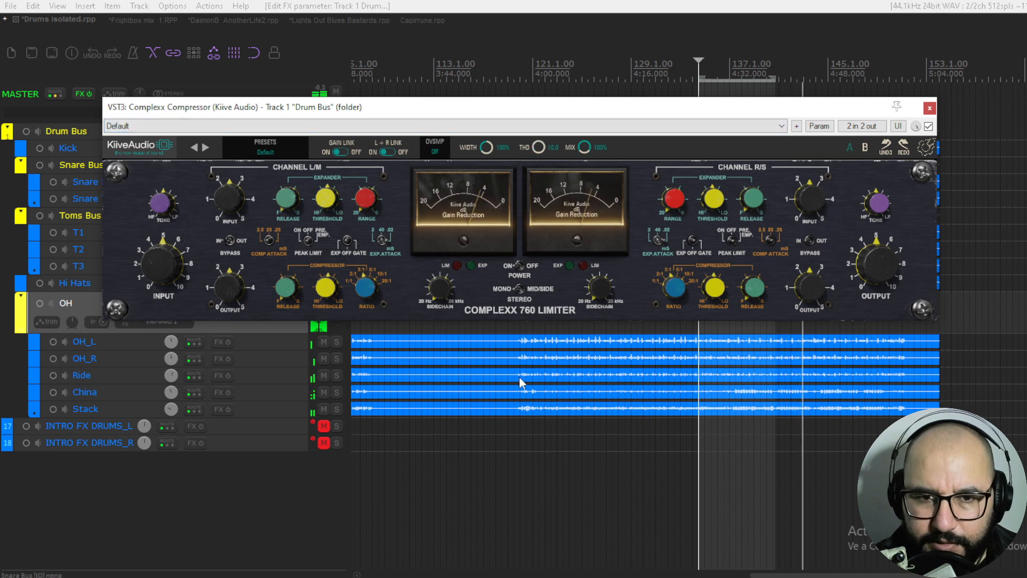
{"action": "double_click", "coordinate": [542, 150]}
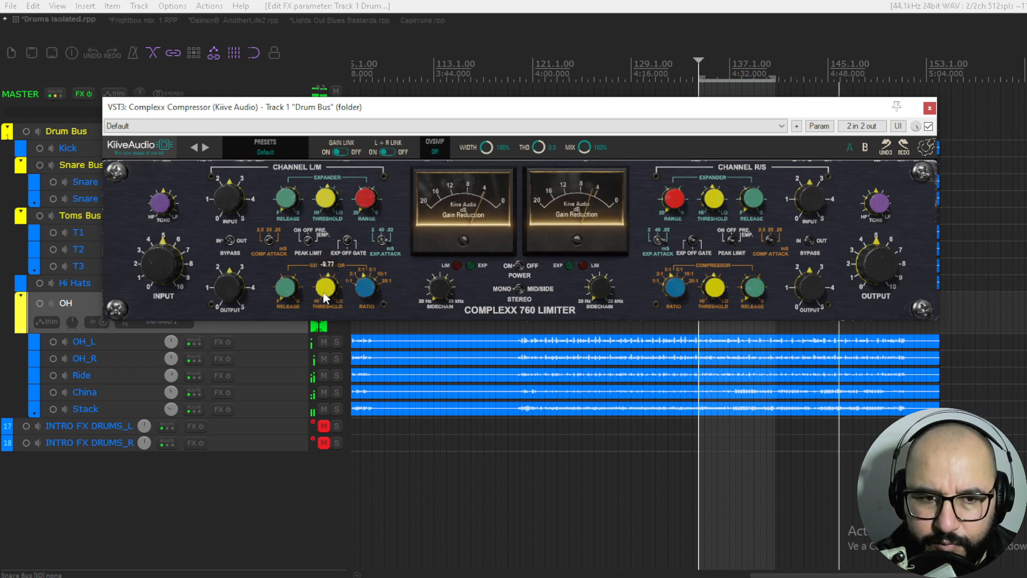
{"action": "left_click_drag", "start_coordinate": [360, 293], "coordinate": [363, 273]}
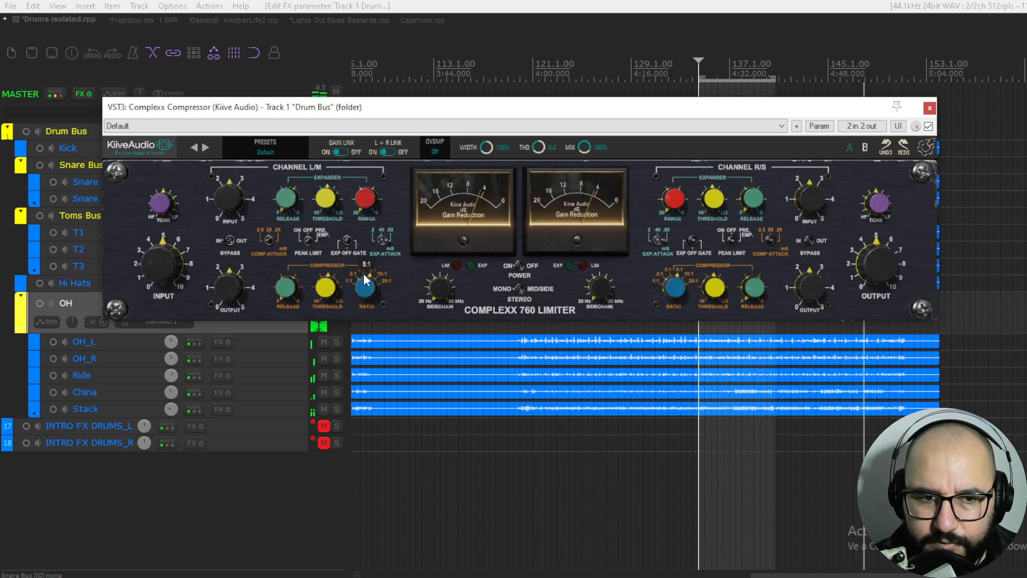
Adjust the Drum Bus compressor attack, replay the loop, and set the compressor threshold to about -10.12
{"action": "mouse_move", "coordinate": [290, 288]}
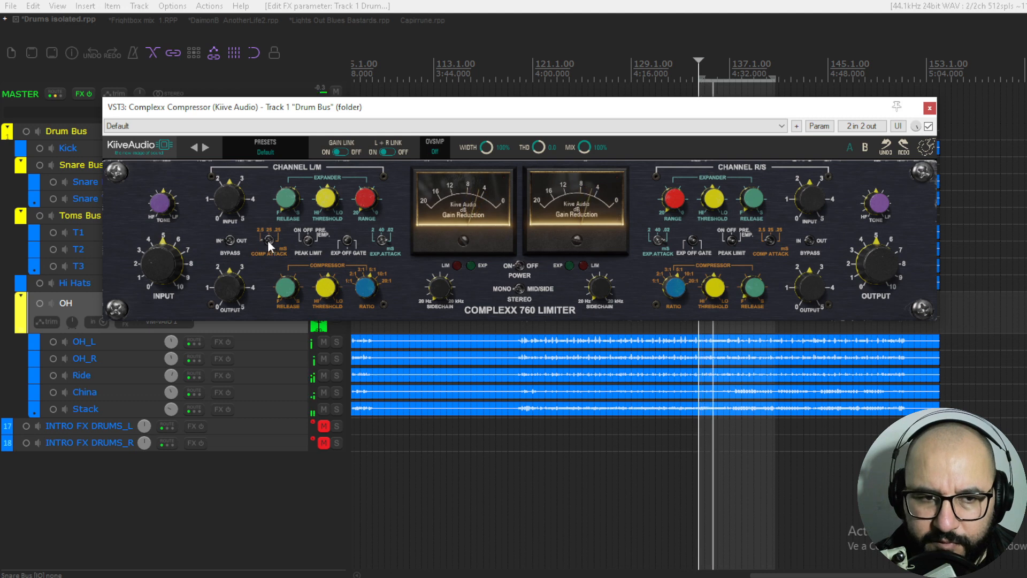
{"action": "left_click_drag", "start_coordinate": [267, 240], "coordinate": [303, 239]}
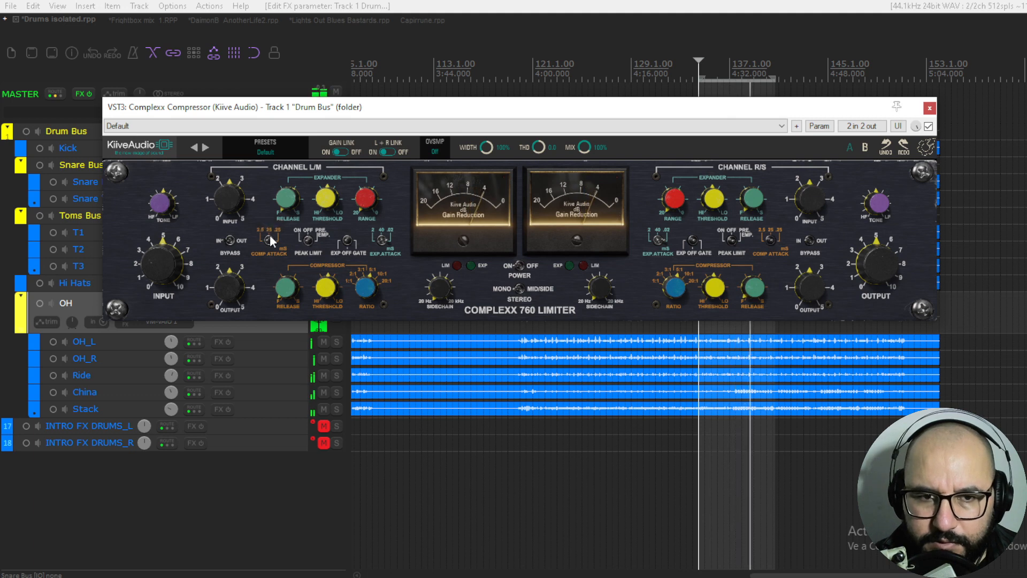
{"action": "key", "text": "space"}
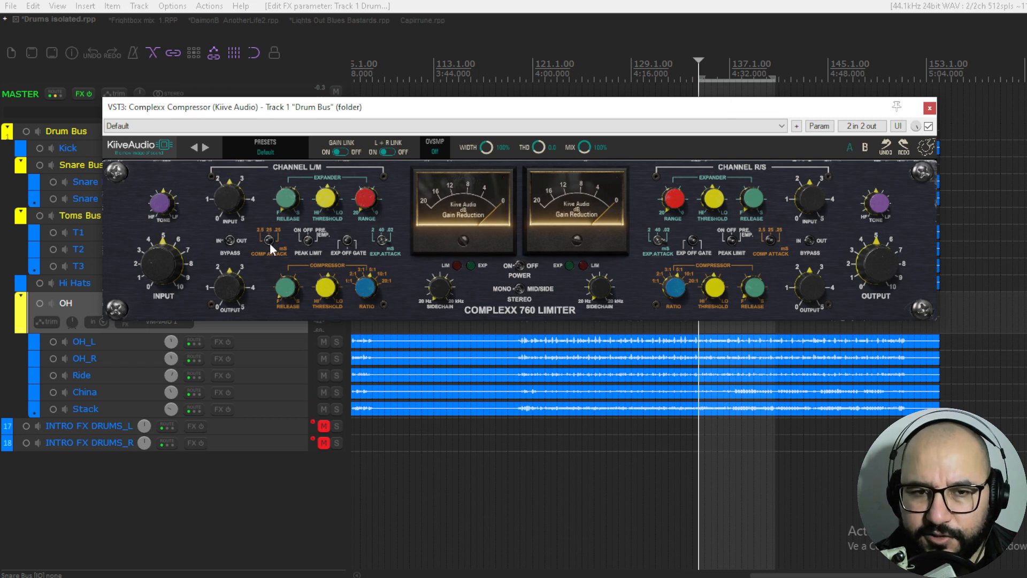
{"action": "key", "text": "space"}
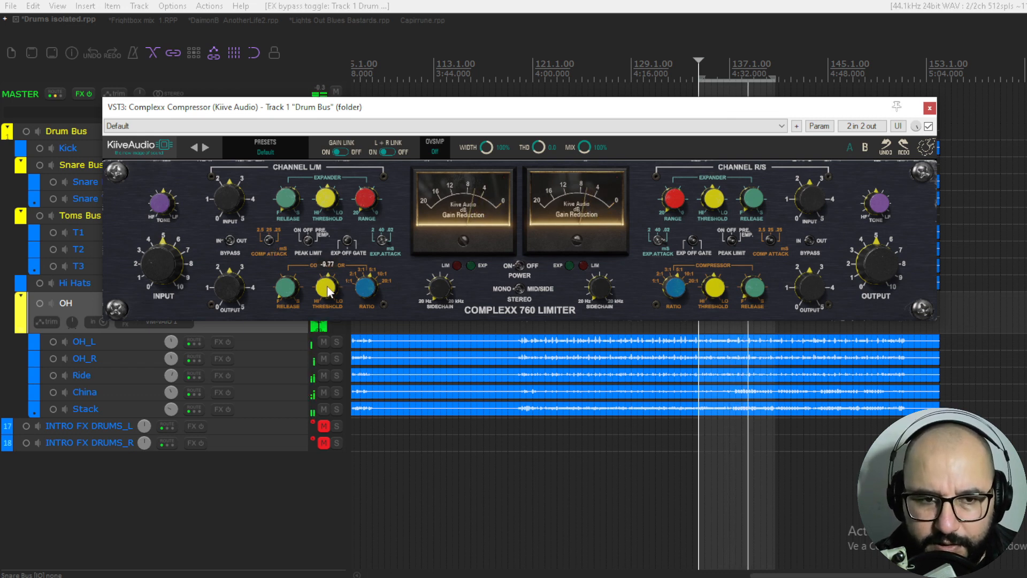
{"action": "mouse_move", "coordinate": [326, 292]}
{"action": "left_mouse_down"}
{"action": "mouse_move", "coordinate": [324, 313]}
{"action": "mouse_move", "coordinate": [327, 290]}
{"action": "left_mouse_up"}
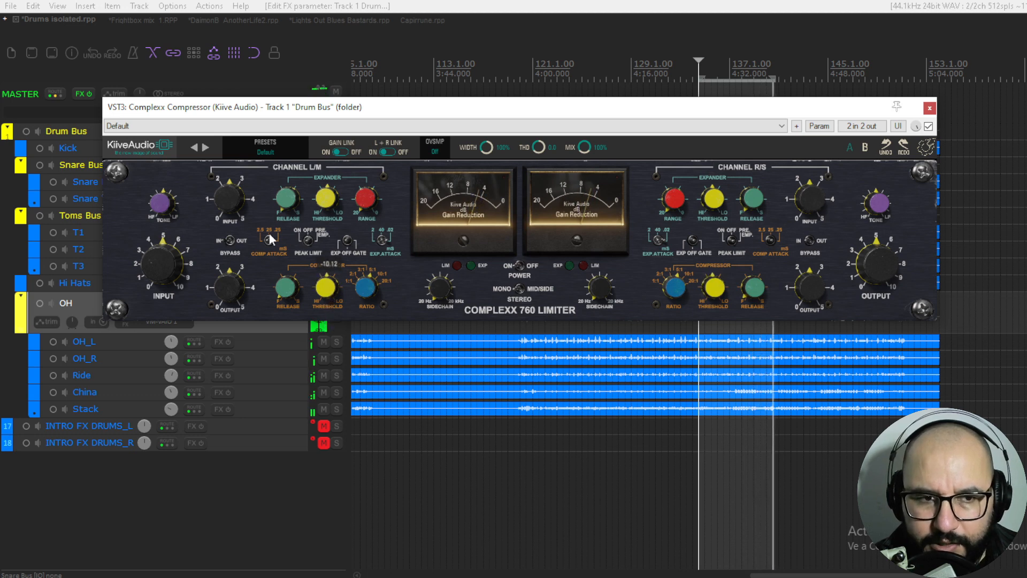
Raise the channel input and lower the channel output to about 2.12, comparing the drum bus with the compressor bypassed and active
{"action": "mouse_move", "coordinate": [229, 200]}
{"action": "left_mouse_down"}
{"action": "mouse_move", "coordinate": [233, 159]}
{"action": "mouse_move", "coordinate": [228, 181]}
{"action": "left_mouse_up"}
{"action": "left_click_drag", "start_coordinate": [229, 291], "coordinate": [227, 280]}
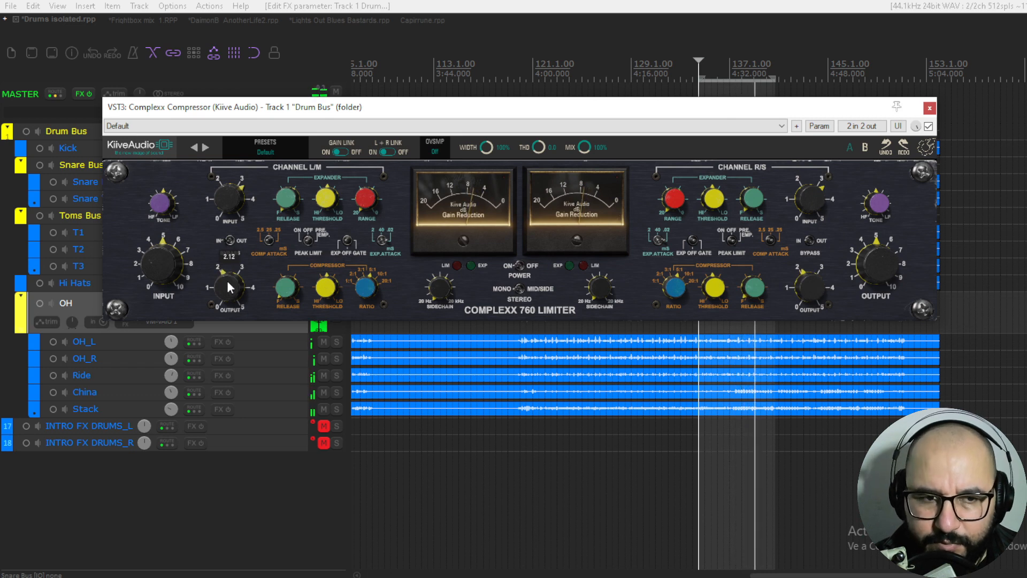
{"action": "left_click", "coordinate": [928, 126]}
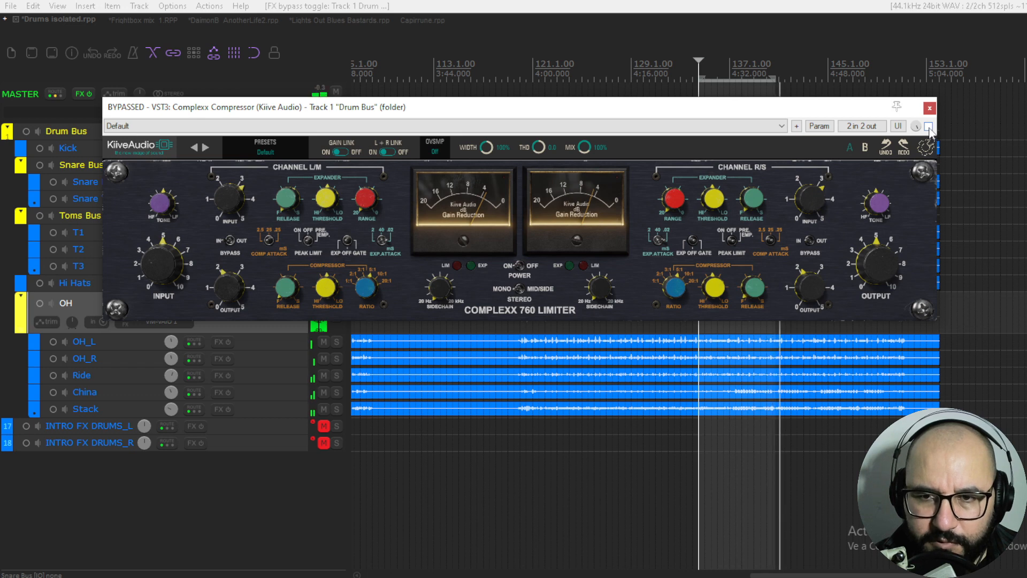
{"action": "left_click", "coordinate": [928, 127]}
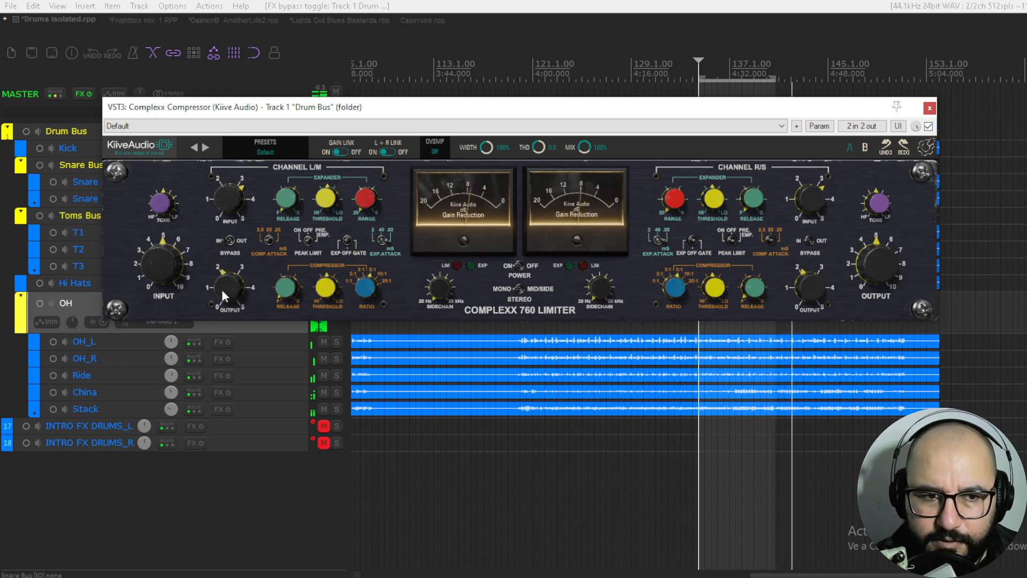
{"action": "mouse_move", "coordinate": [222, 289]}
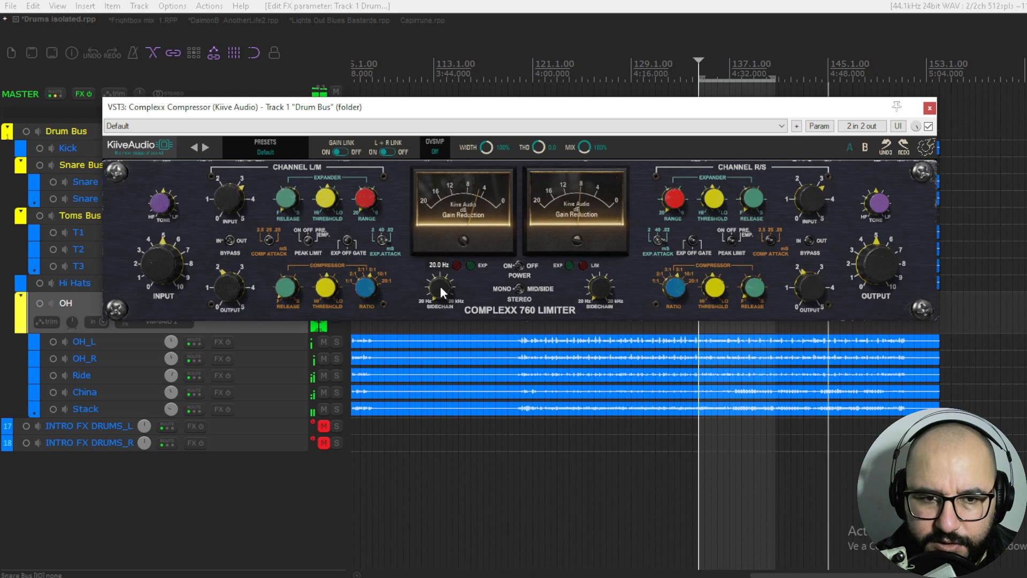
Adjust the Channel L/M sidechain filter on the drum bus, trying frequencies such as 360 Hz during playback
{"action": "left_click_drag", "start_coordinate": [440, 286], "coordinate": [436, 257]}
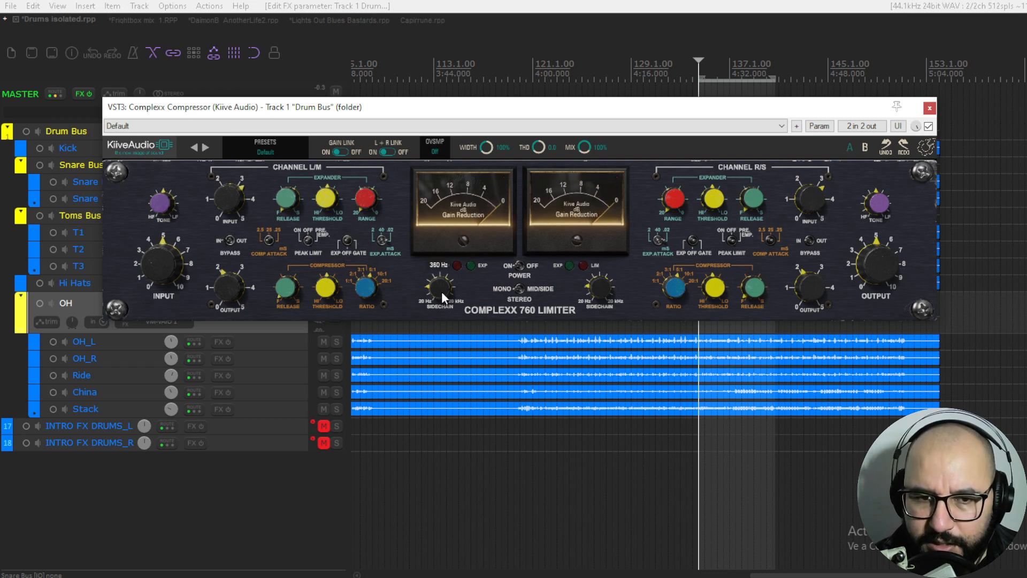
{"action": "key", "text": "space"}
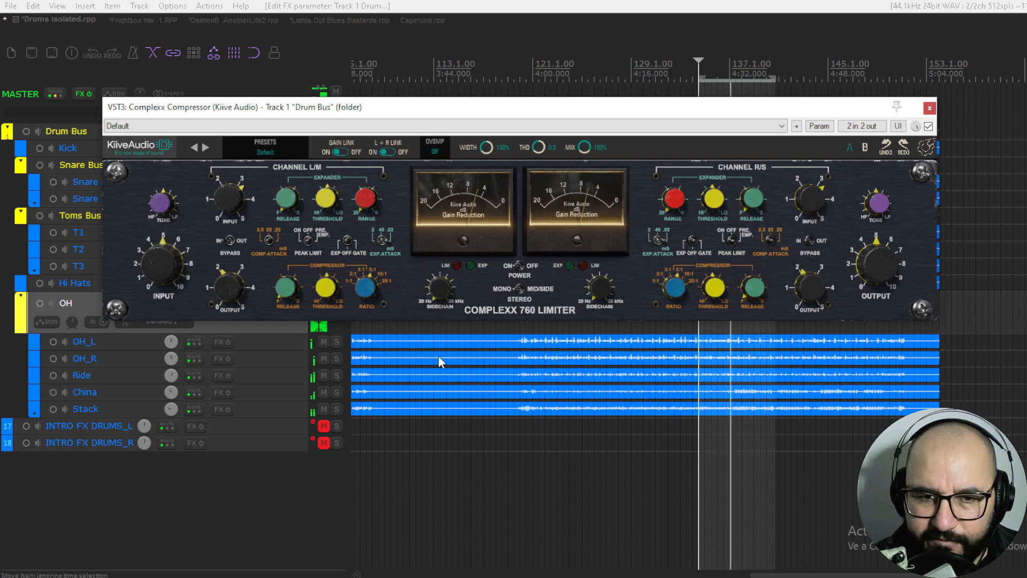
{"action": "left_click_drag", "start_coordinate": [436, 288], "coordinate": [436, 269]}
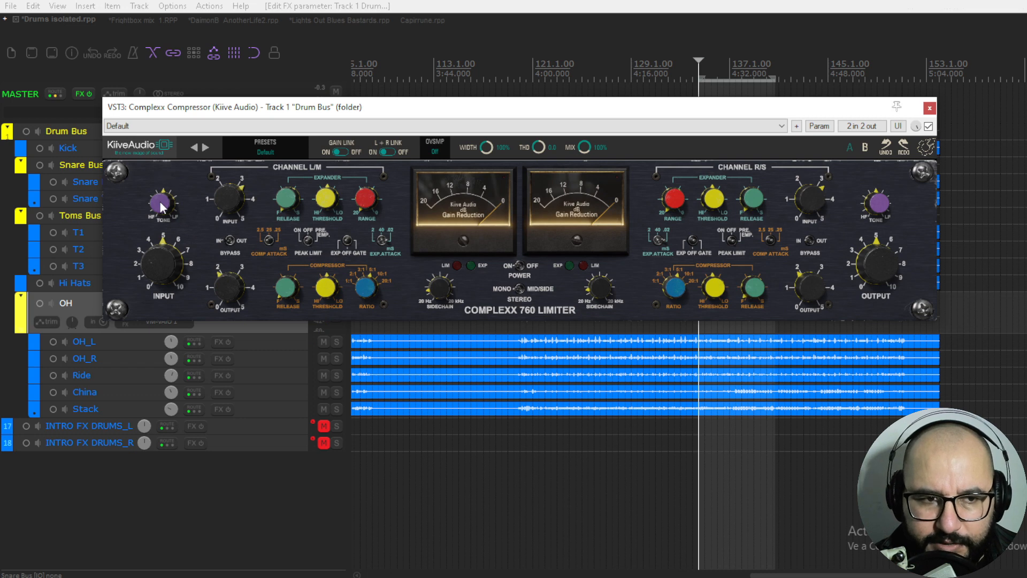
Sweep the Channel L/M Tone control toward both ends, up to about 8.85, and compare the drum bus bypassed and processed
{"action": "left_click_drag", "start_coordinate": [159, 200], "coordinate": [153, 241]}
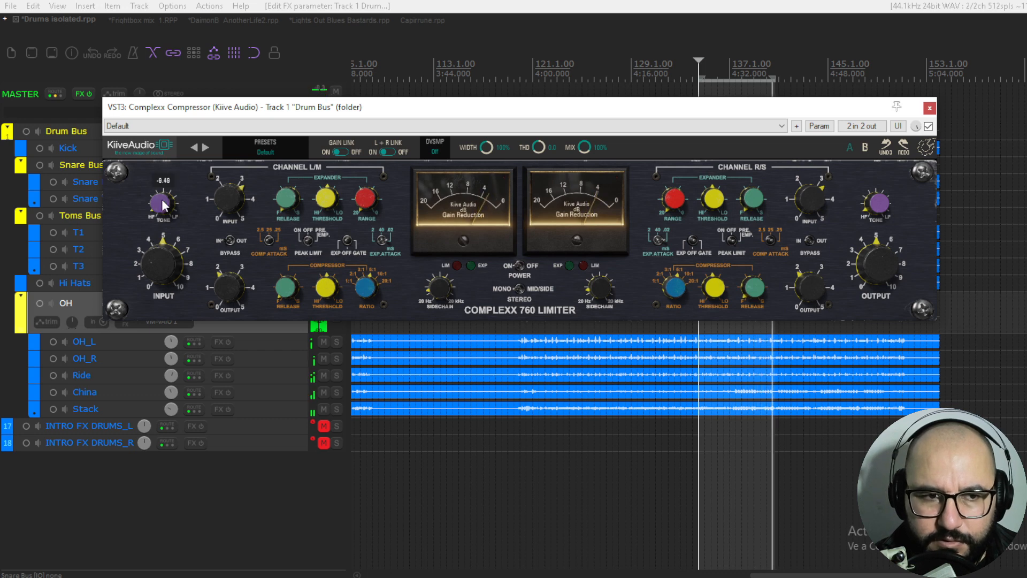
{"action": "left_click_drag", "start_coordinate": [162, 205], "coordinate": [162, 171]}
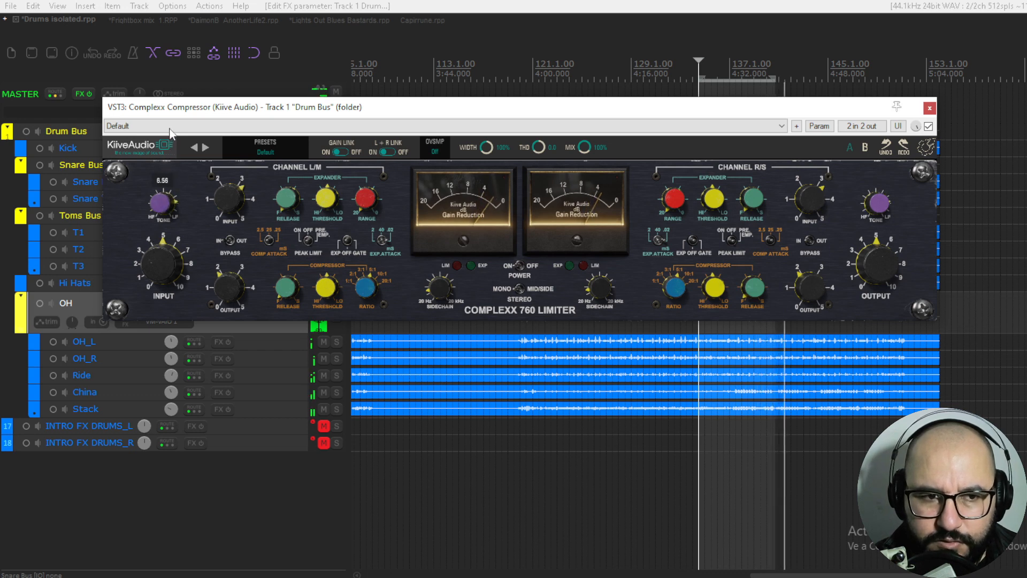
{"action": "mouse_move", "coordinate": [169, 129]}
{"action": "left_mouse_down"}
{"action": "mouse_move", "coordinate": [171, 115]}
{"action": "mouse_move", "coordinate": [172, 128]}
{"action": "left_mouse_up"}
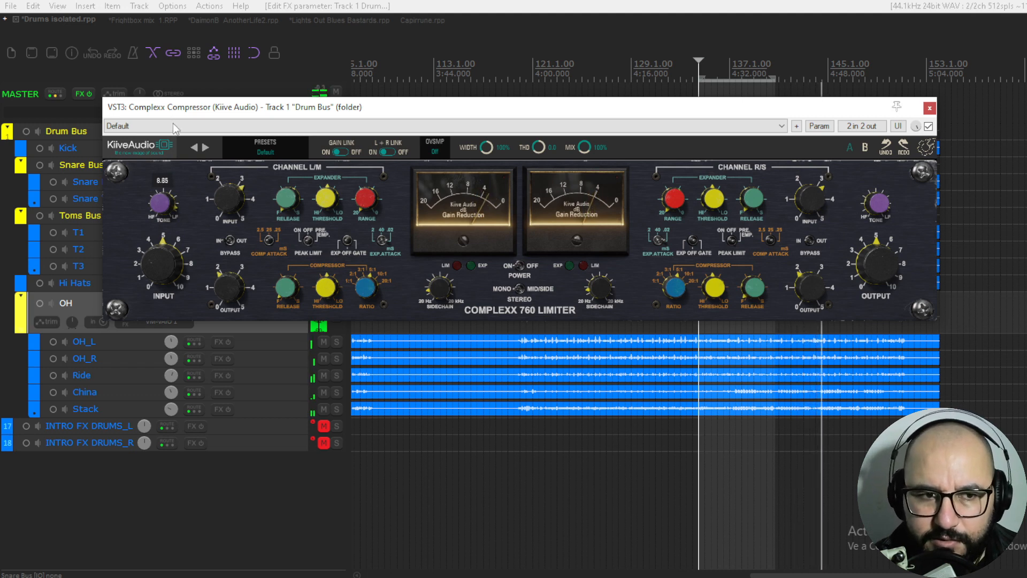
{"action": "left_click", "coordinate": [928, 127]}
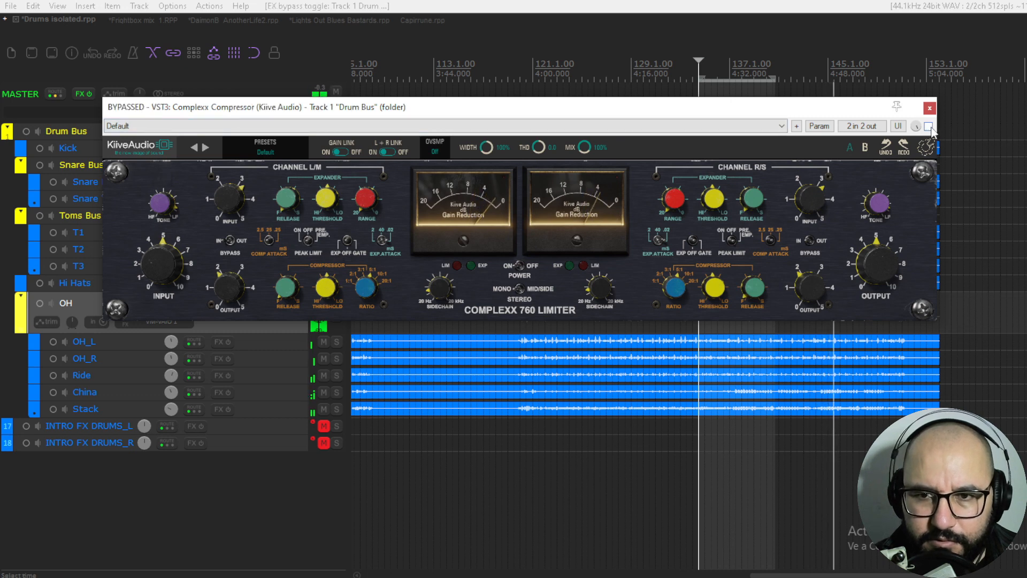
{"action": "left_click", "coordinate": [929, 127]}
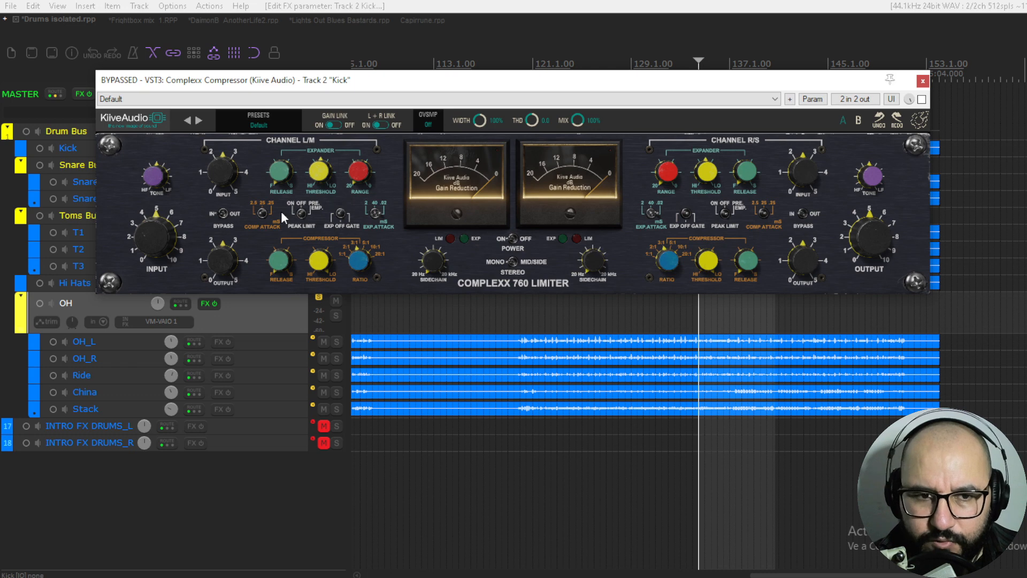
Enable Gate mode on the Kick track's compressor, activate the plugin, and adjust the expander threshold during playback
{"action": "left_click", "coordinate": [341, 215]}
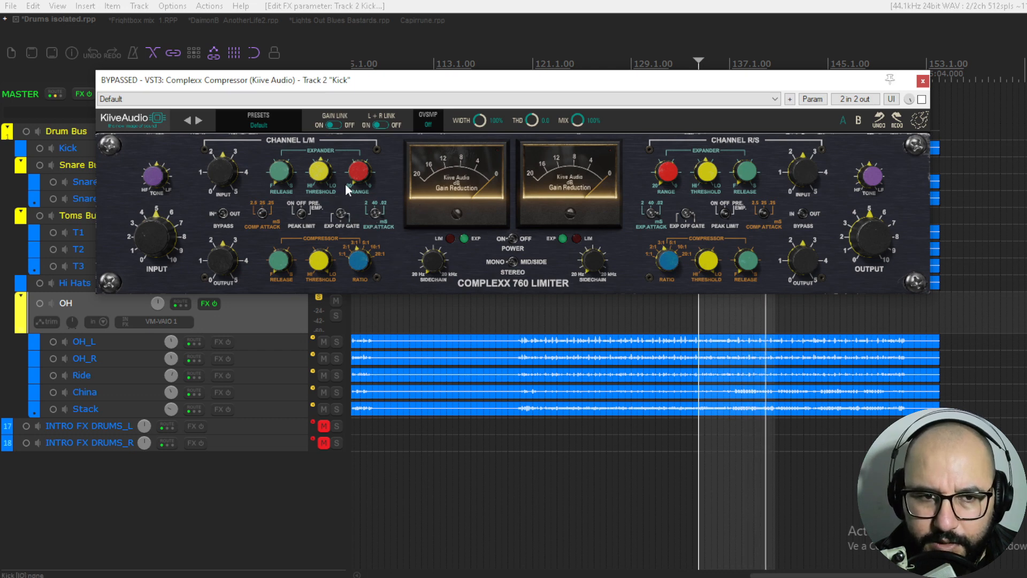
{"action": "left_click", "coordinate": [922, 99]}
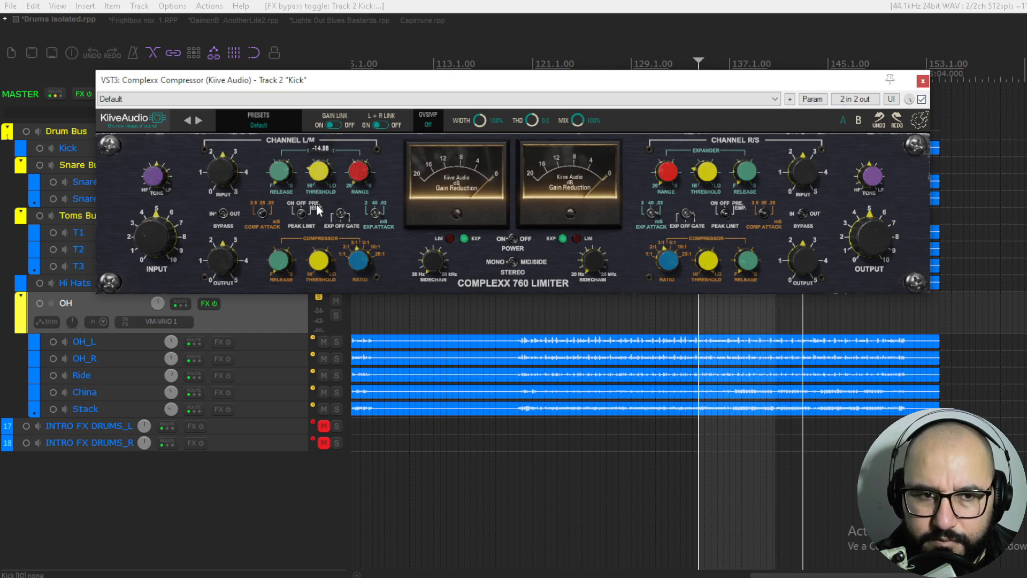
{"action": "left_click_drag", "start_coordinate": [316, 205], "coordinate": [325, 166]}
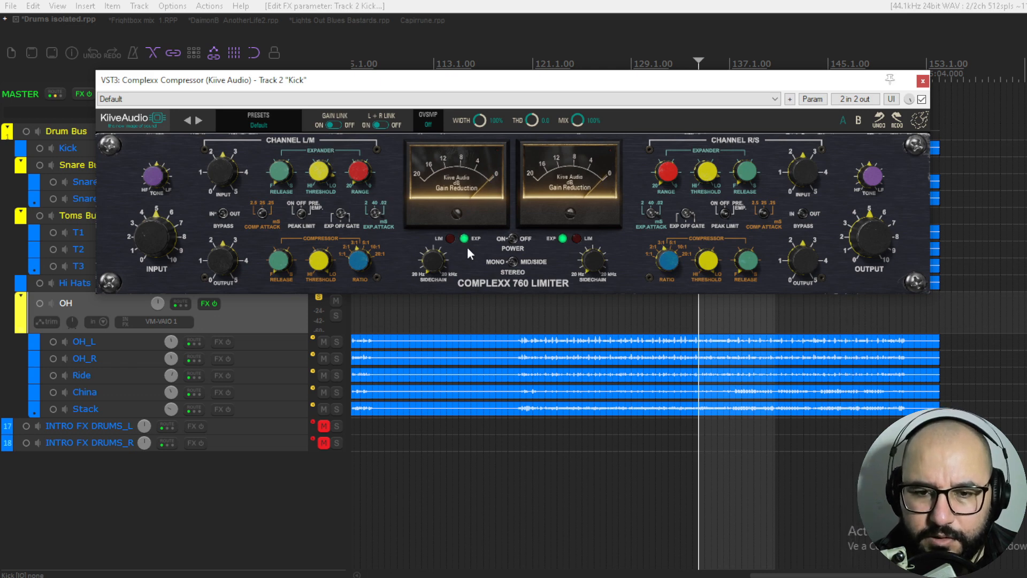
Play the kick from around bar 137 and compare it with the gate bypassed and active
{"action": "left_click", "coordinate": [744, 346]}
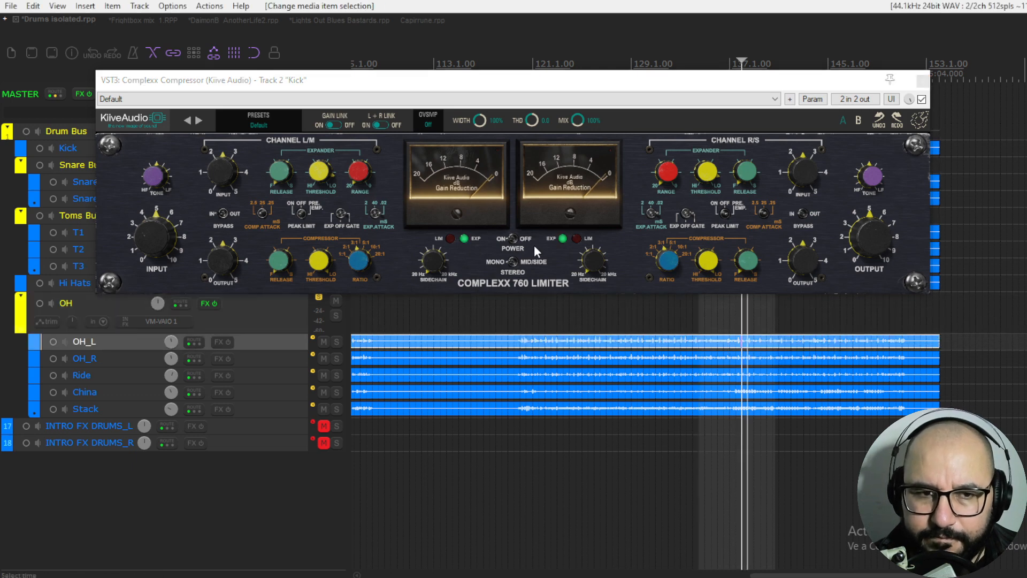
{"action": "left_click", "coordinate": [922, 100]}
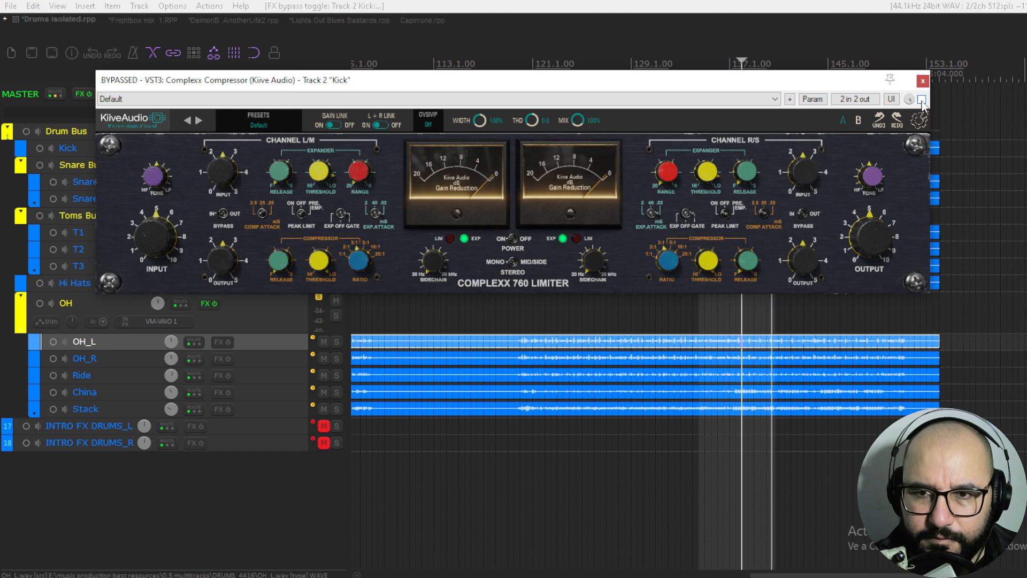
{"action": "left_click", "coordinate": [922, 101]}
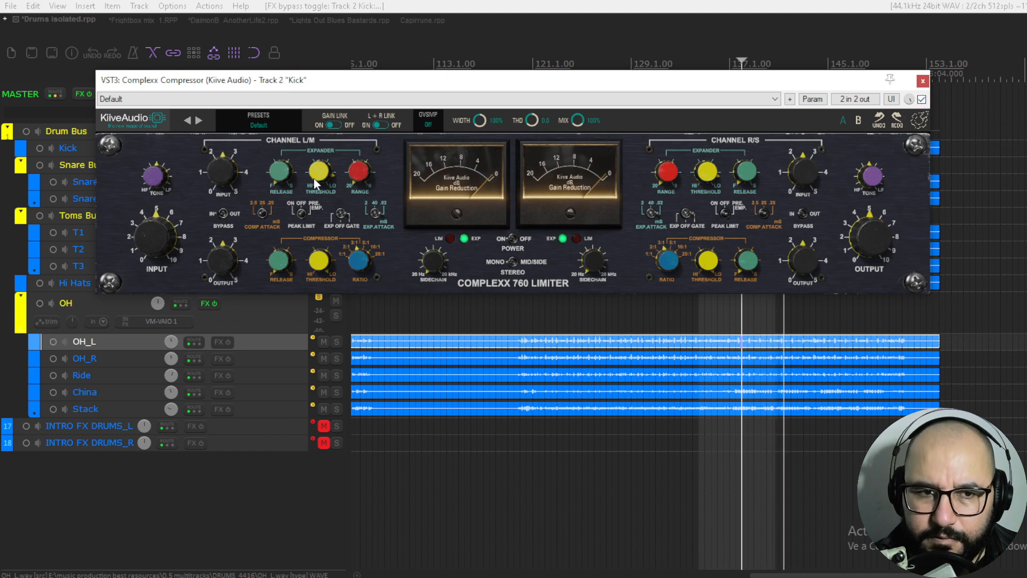
Adjust the expander range of the Kick track's gate through different amounts during playback
{"action": "left_click", "coordinate": [354, 167]}
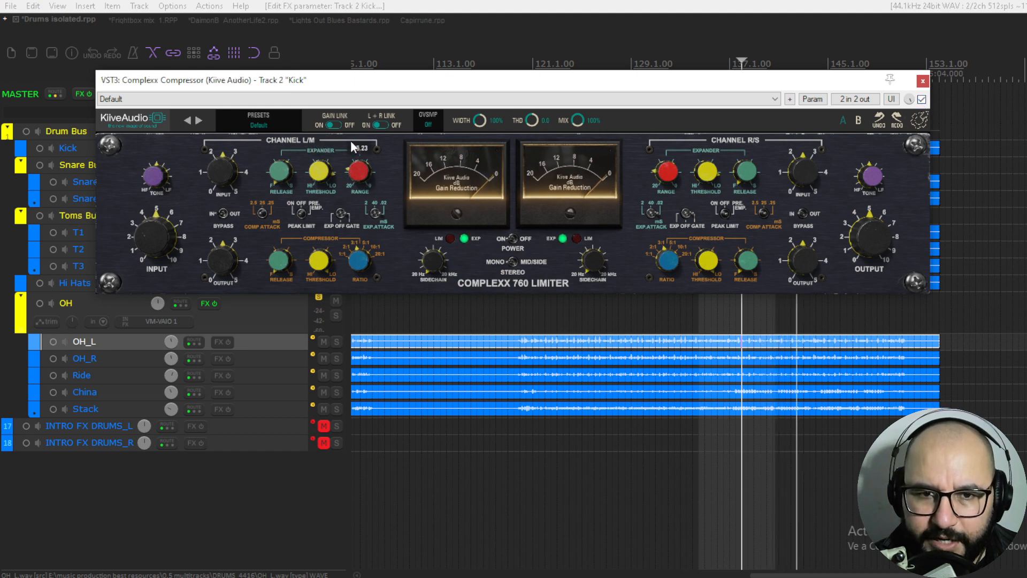
{"action": "left_click_drag", "start_coordinate": [370, 73], "coordinate": [344, 165]}
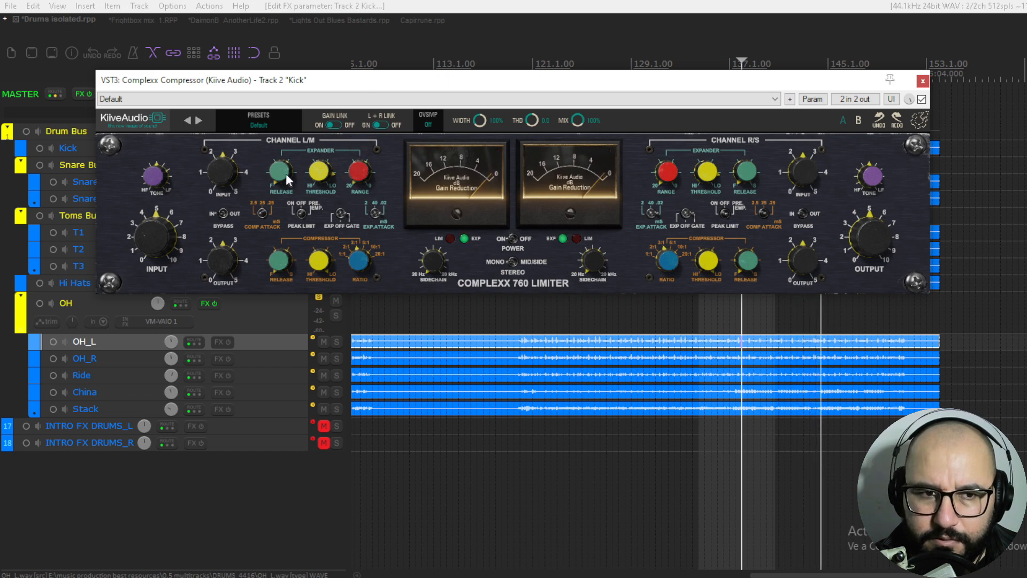
Bypass and close the Kick track's compressor, and open the Complexx Compressor on the Snare Bus
{"action": "left_click", "coordinate": [921, 99]}
{"action": "left_click", "coordinate": [923, 81]}
{"action": "right_click", "coordinate": [209, 165]}
{"action": "left_click", "coordinate": [220, 178]}
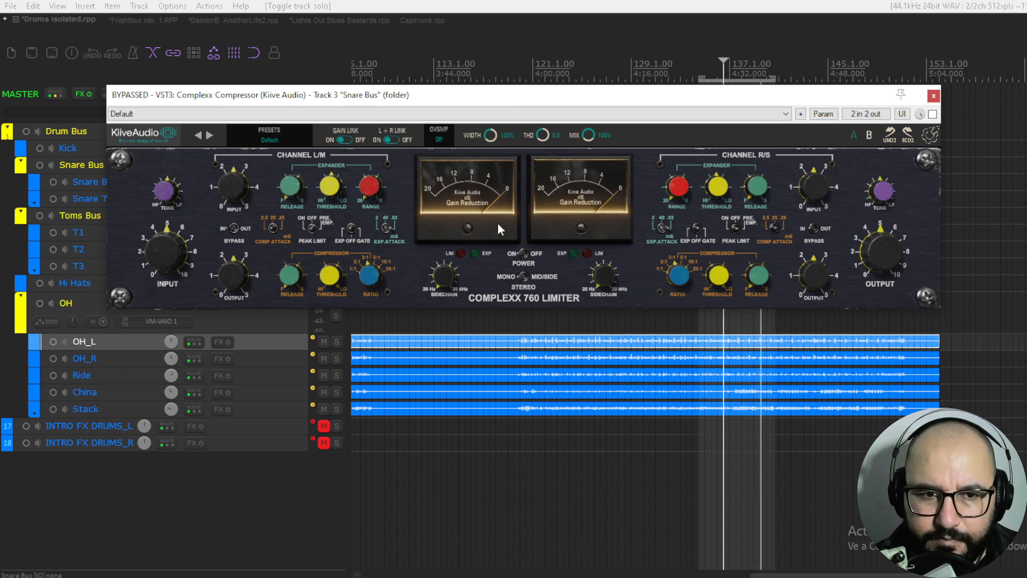
Activate the Snare Bus compressor in Gate mode, adjust the expander threshold, and set the expander range to about -17.67
{"action": "left_click", "coordinate": [351, 230]}
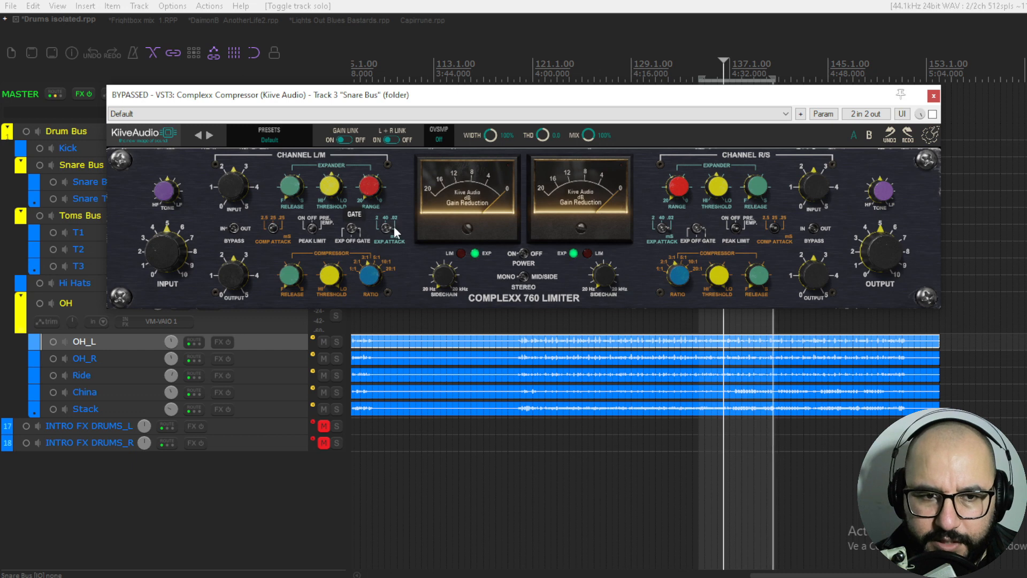
{"action": "left_click", "coordinate": [932, 114]}
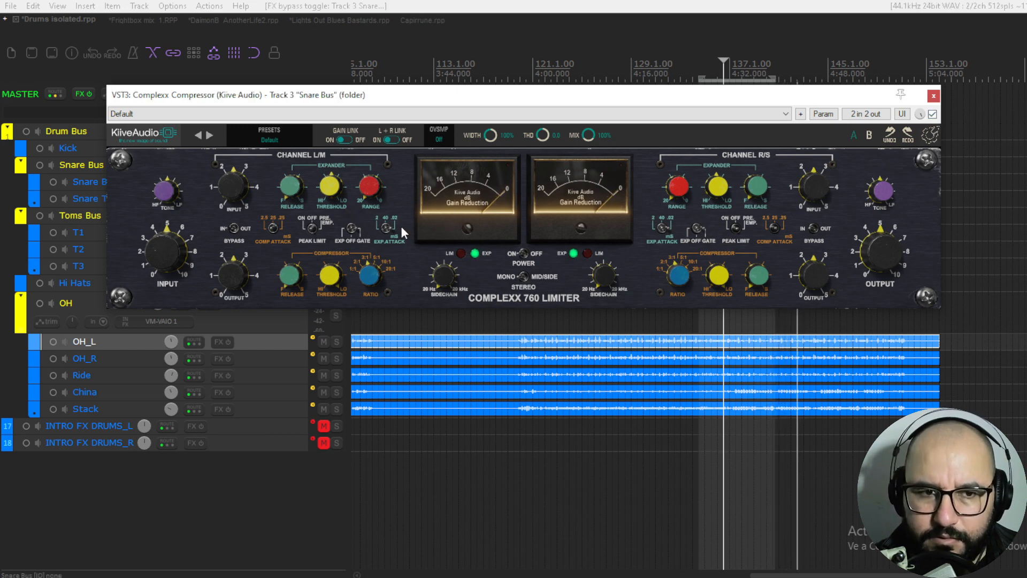
{"action": "left_click_drag", "start_coordinate": [326, 189], "coordinate": [335, 156]}
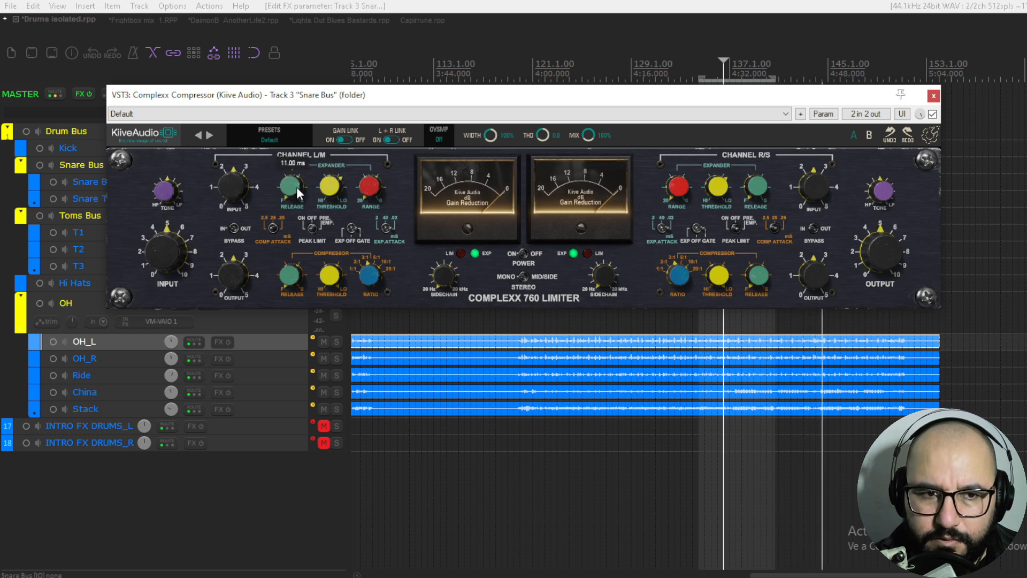
{"action": "mouse_move", "coordinate": [363, 184]}
{"action": "left_mouse_down"}
{"action": "mouse_move", "coordinate": [364, 159]}
{"action": "mouse_move", "coordinate": [364, 172]}
{"action": "left_mouse_up"}
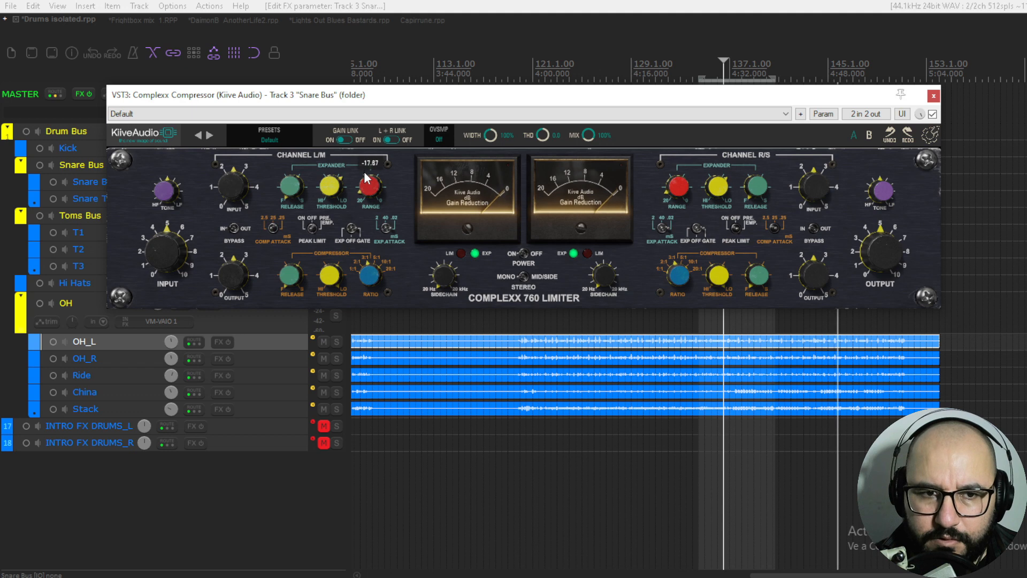
Compare the snare bus with the gate bypassed and active, ending with it active
{"action": "left_click", "coordinate": [932, 114]}
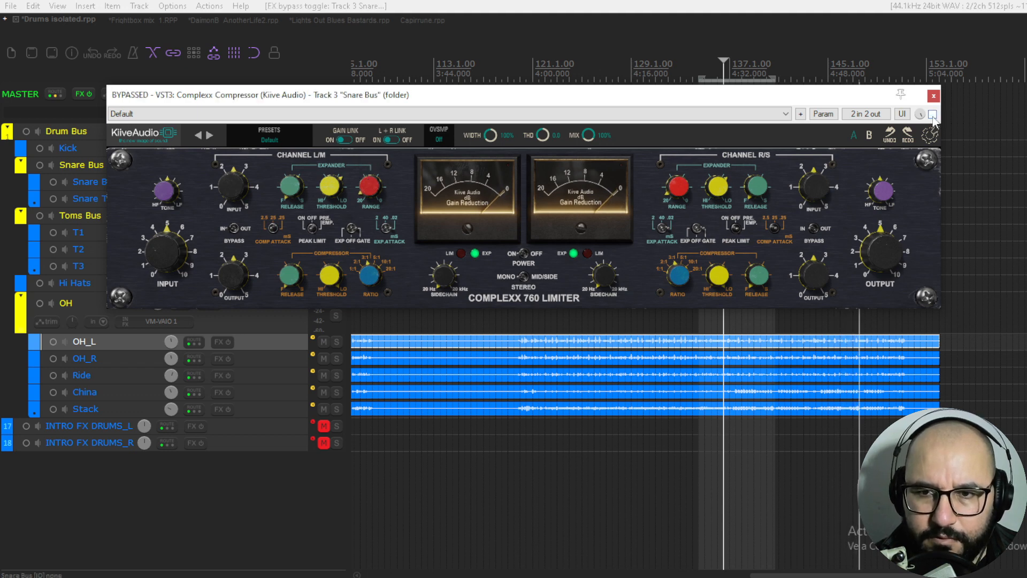
{"action": "left_click", "coordinate": [932, 115]}
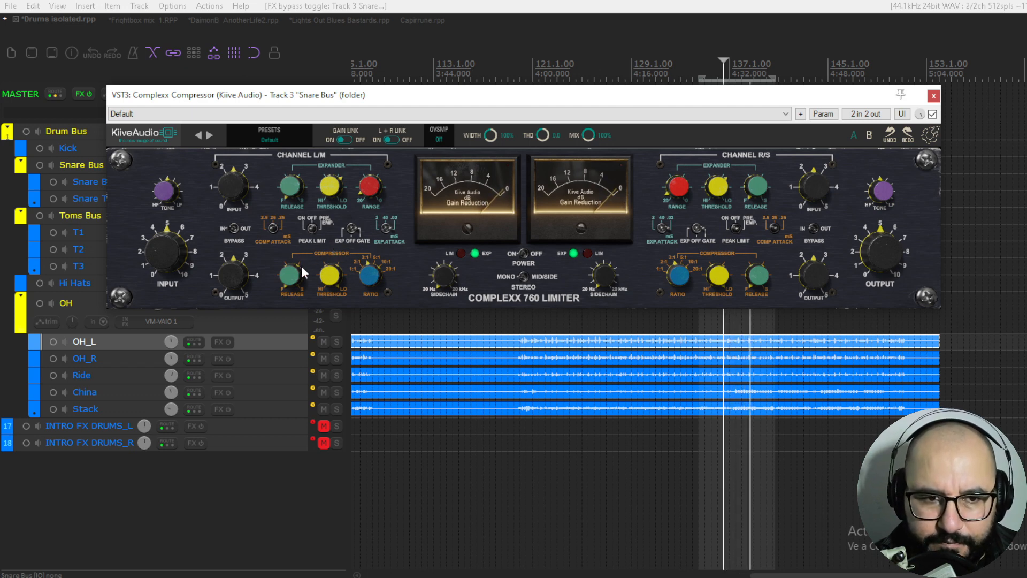
Lower the Snare Bus compressor's threshold to about -12 and raise its channel input to about 4.04
{"action": "left_click_drag", "start_coordinate": [328, 272], "coordinate": [327, 343]}
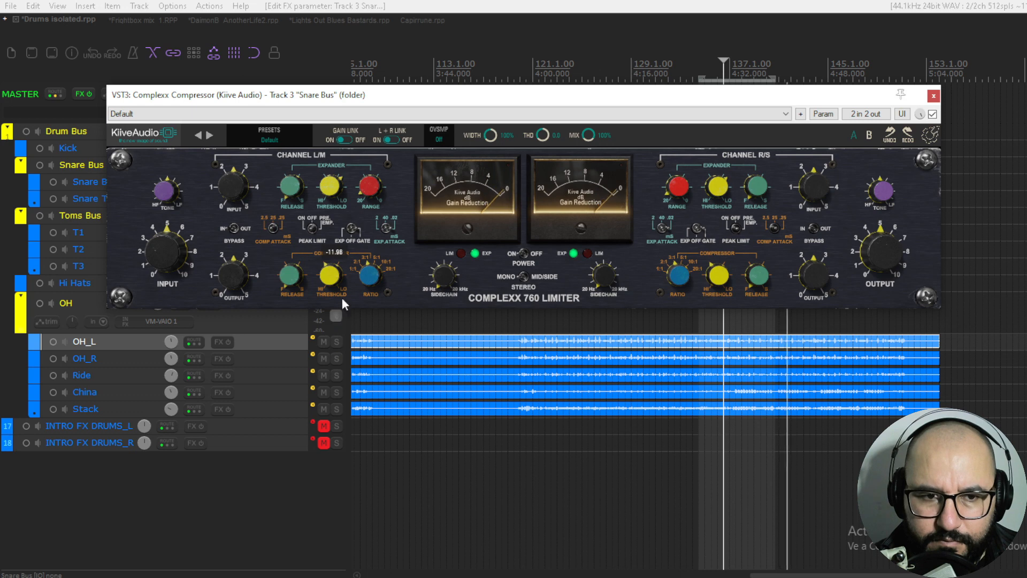
{"action": "mouse_move", "coordinate": [368, 275]}
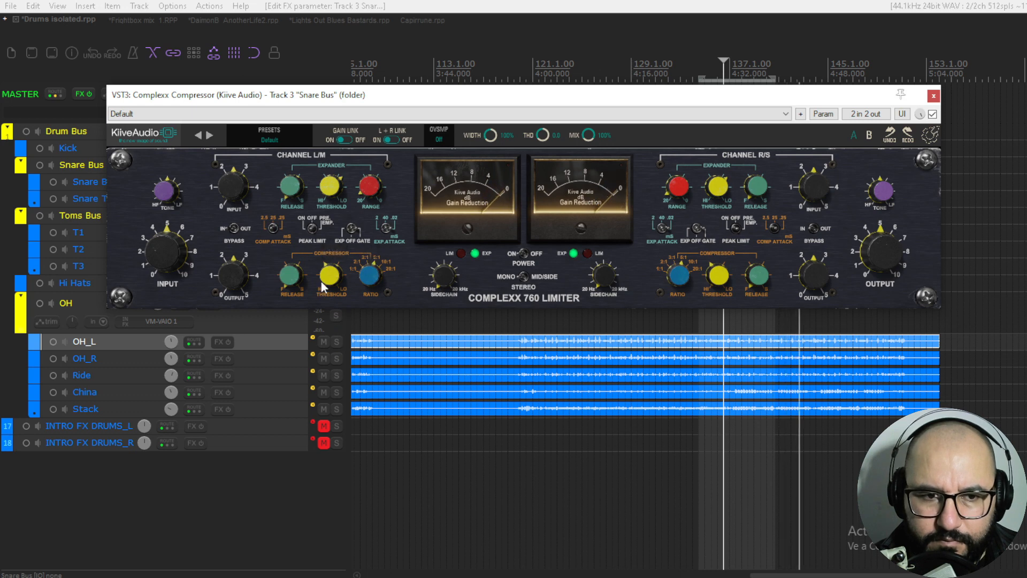
{"action": "mouse_move", "coordinate": [323, 287]}
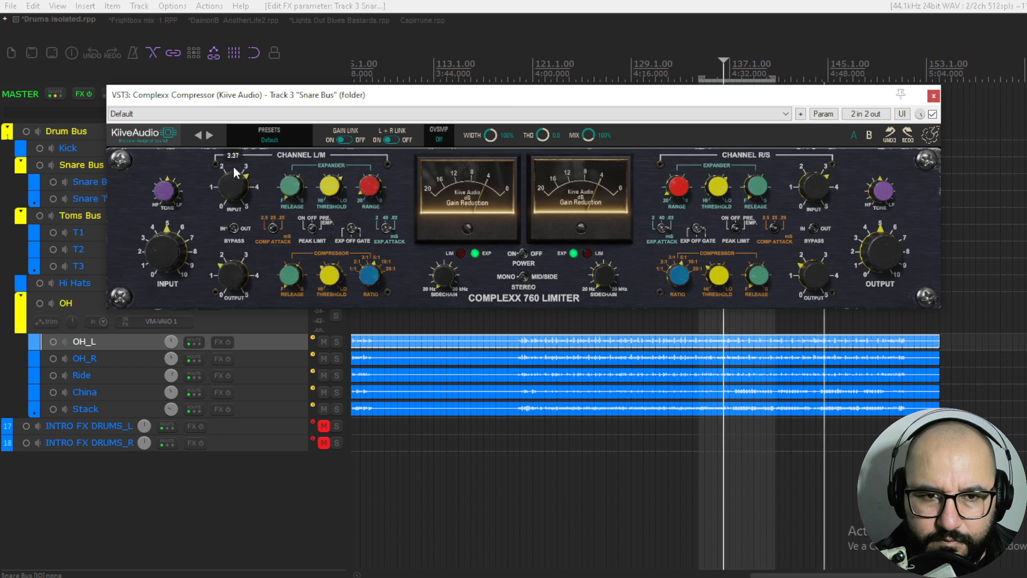
{"action": "left_click_drag", "start_coordinate": [233, 166], "coordinate": [236, 149]}
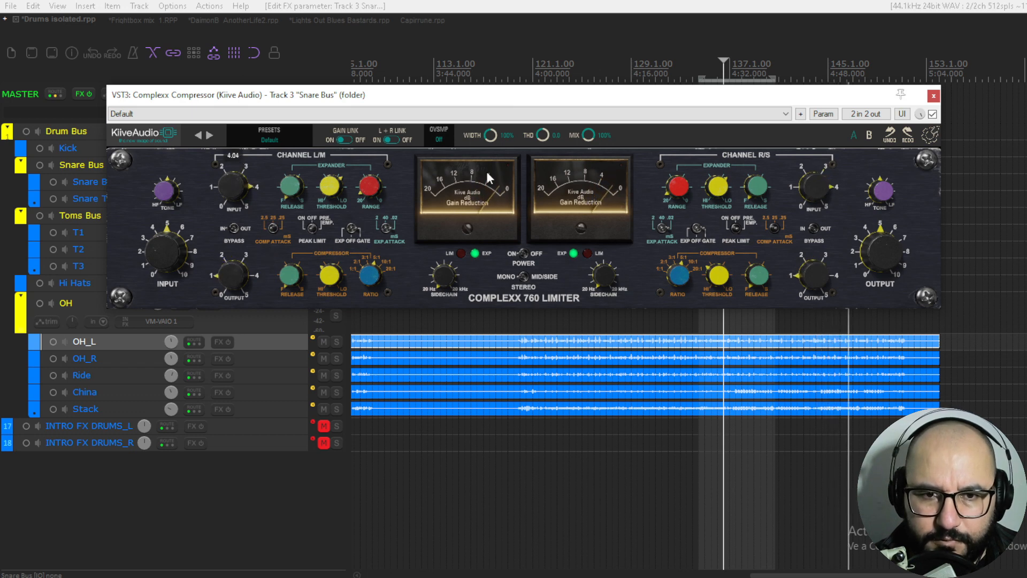
Compare the Snare Bus with its compressor bypassed and active, raising the channel output slightly
{"action": "left_click", "coordinate": [933, 114]}
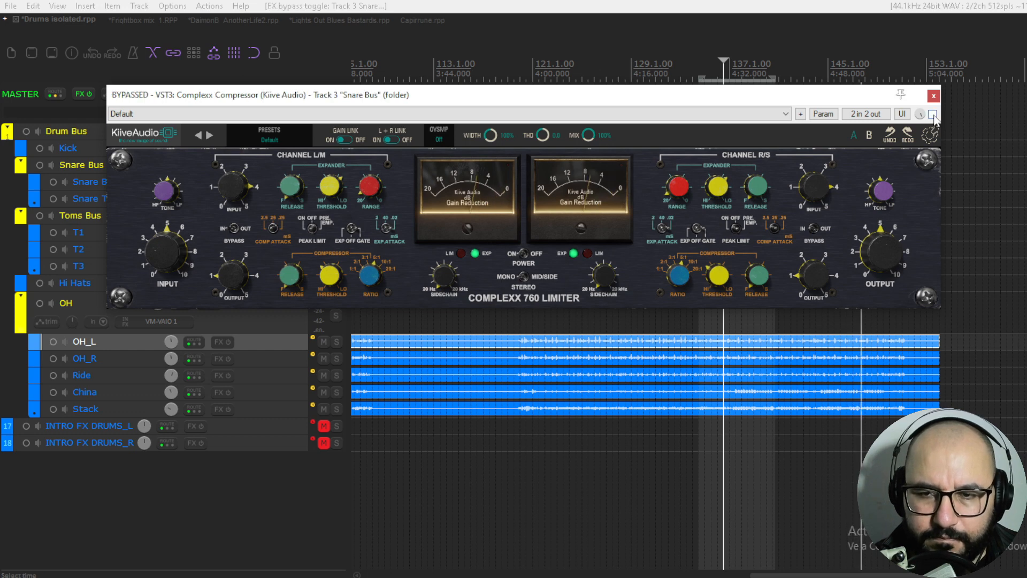
{"action": "left_click", "coordinate": [933, 114]}
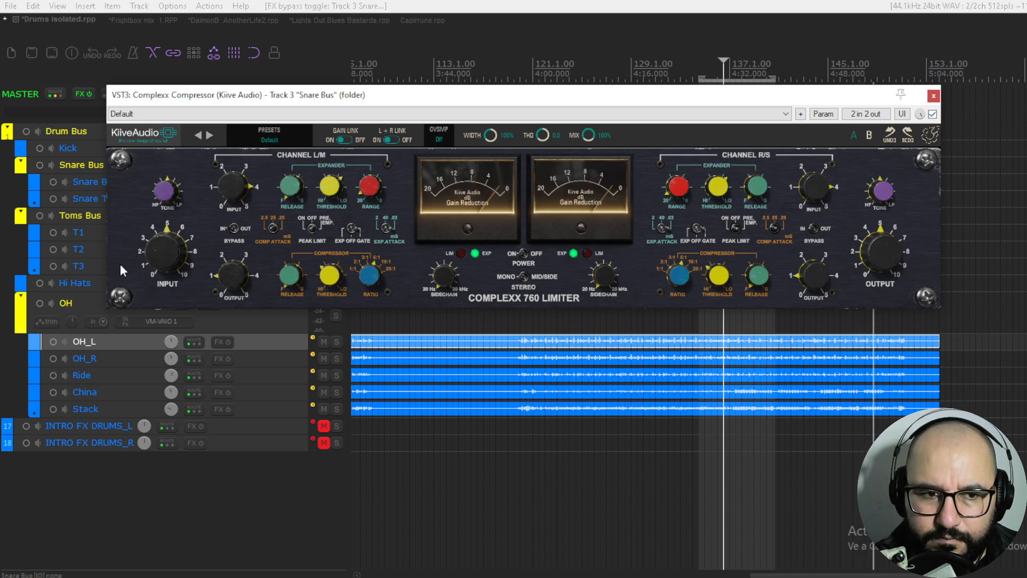
{"action": "scroll", "coordinate": [223, 266], "scroll_direction": "up", "scroll_amount": 1}
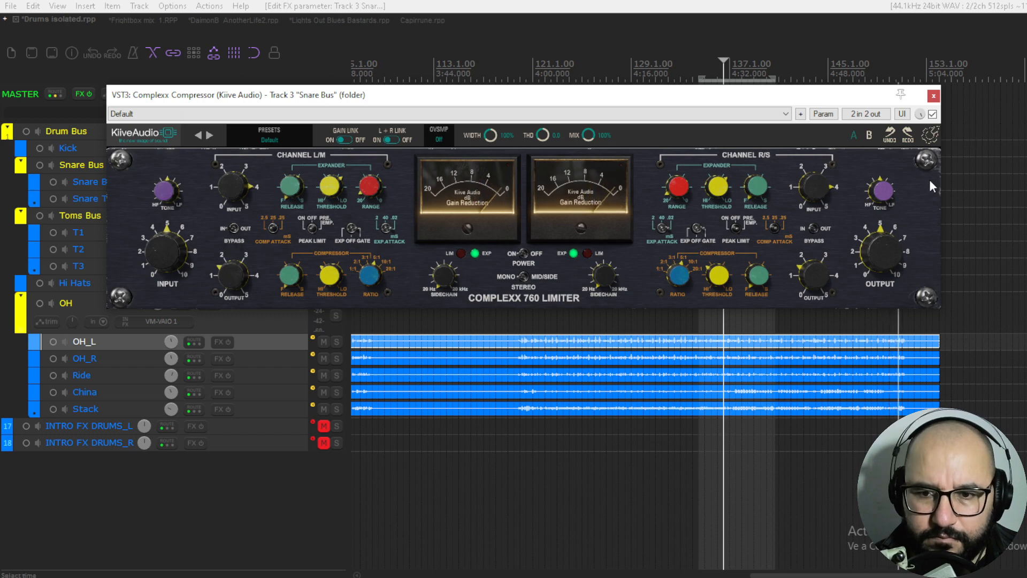
{"action": "left_click", "coordinate": [932, 114]}
Open the Complexx Compressor on the OH bus and compare the overheads bypassed and active during playback
{"action": "right_click", "coordinate": [208, 302]}
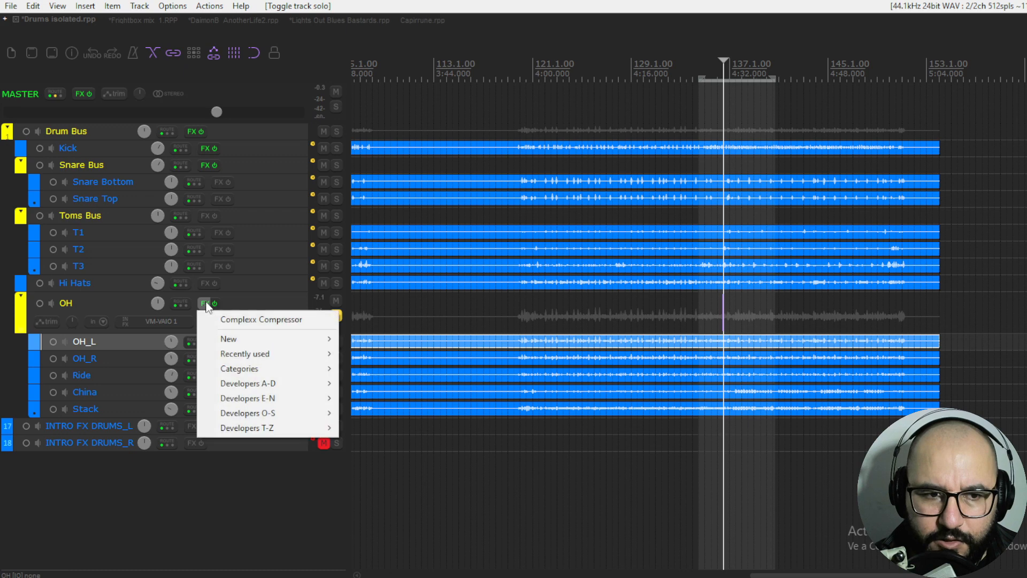
{"action": "left_click", "coordinate": [225, 320]}
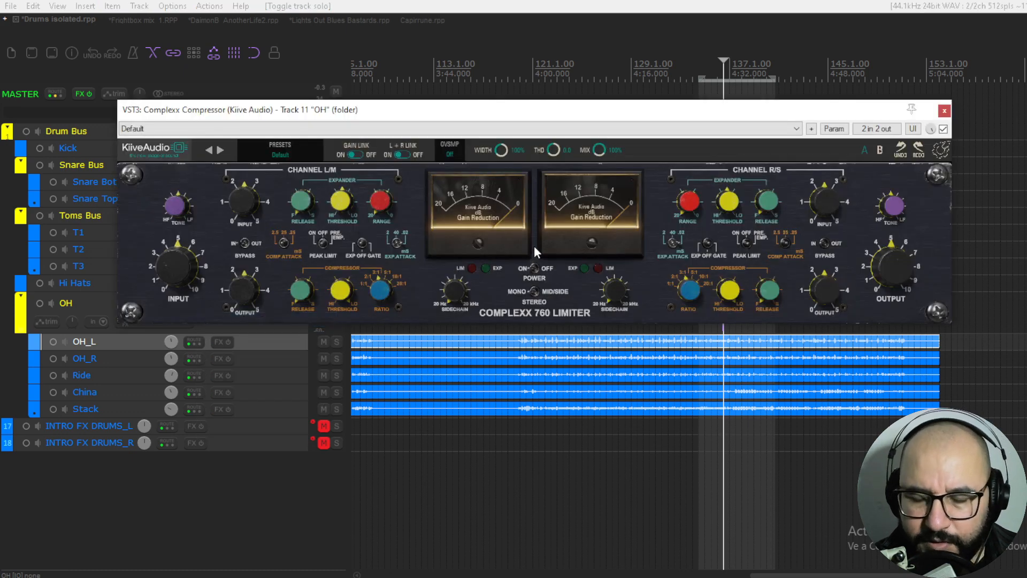
{"action": "key", "text": "space"}
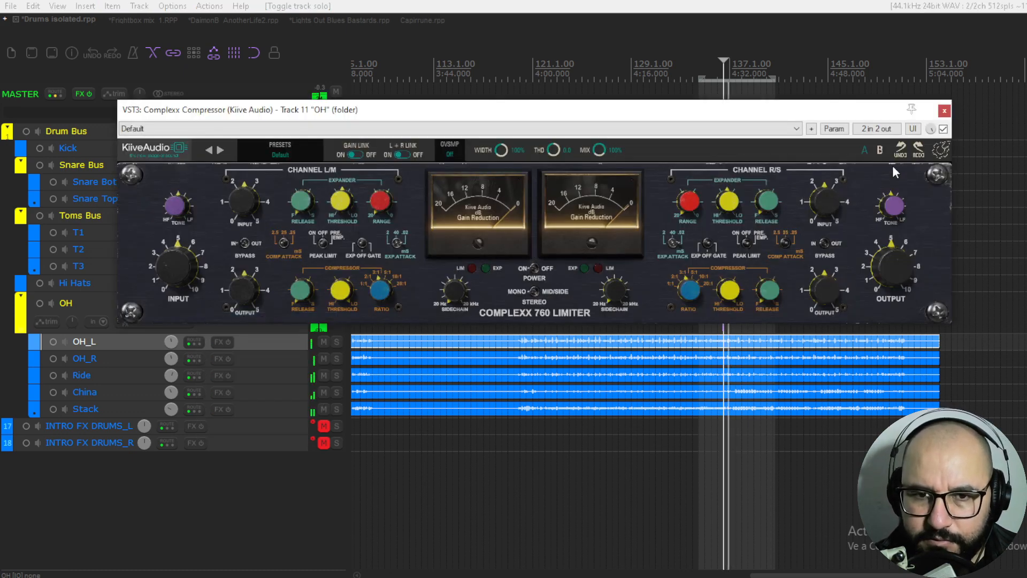
{"action": "left_click", "coordinate": [942, 130]}
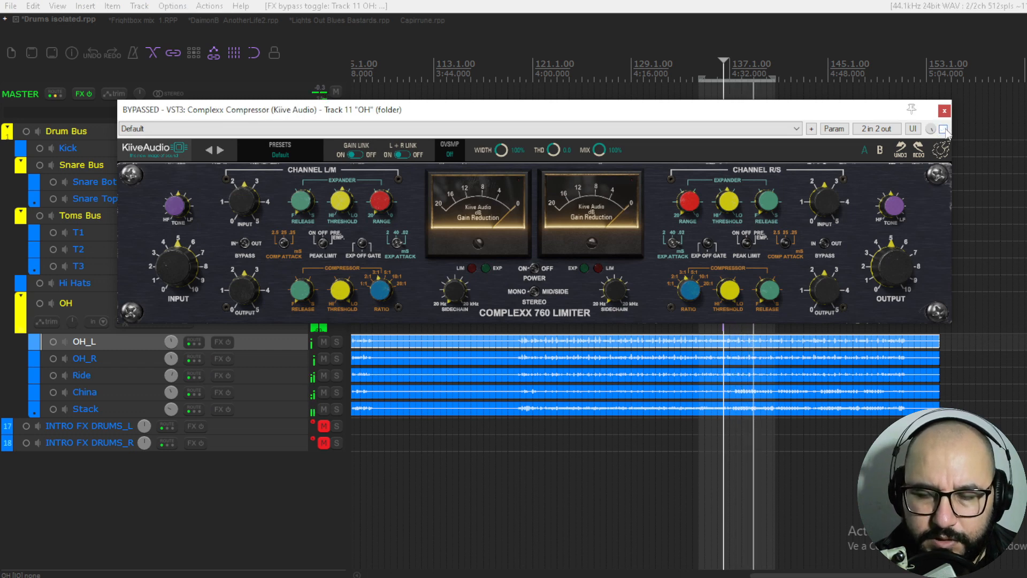
{"action": "left_click", "coordinate": [943, 130]}
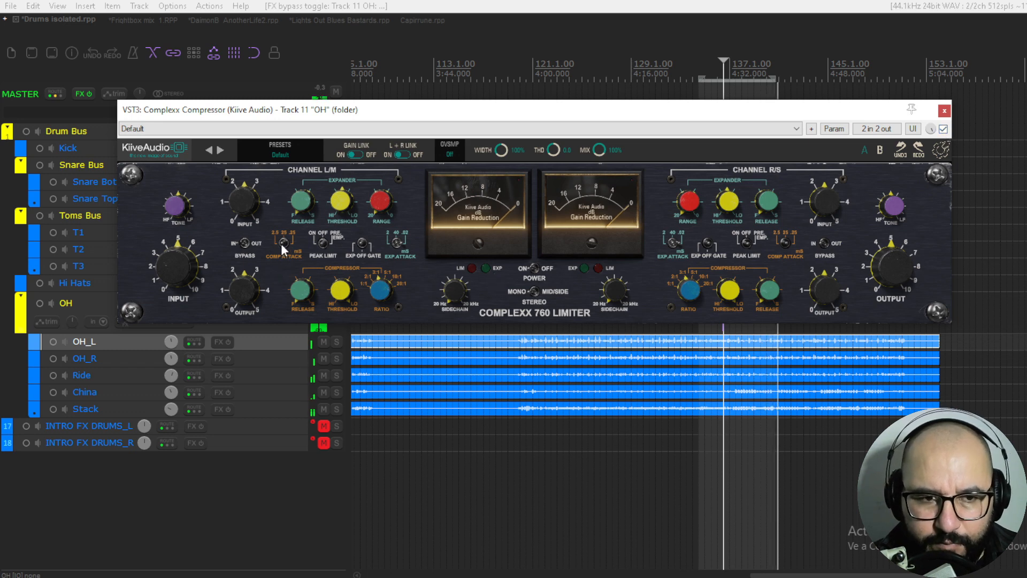
Adjust the OH compressor's attack, lower its threshold and raise its channel input, checking the sound against bypass
{"action": "left_click_drag", "start_coordinate": [280, 243], "coordinate": [253, 247]}
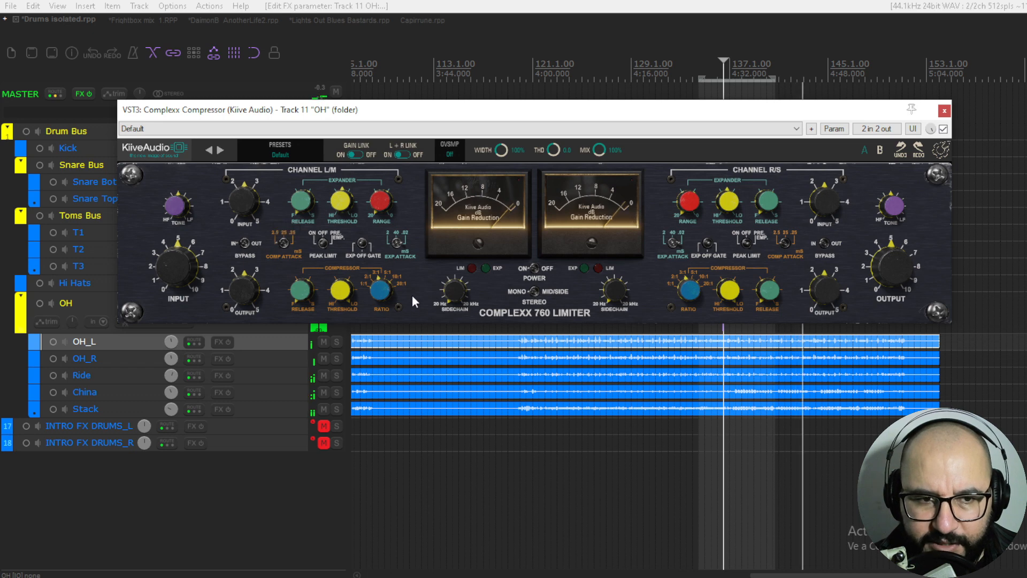
{"action": "left_click_drag", "start_coordinate": [342, 290], "coordinate": [342, 397]}
{"action": "left_click_drag", "start_coordinate": [232, 208], "coordinate": [238, 180]}
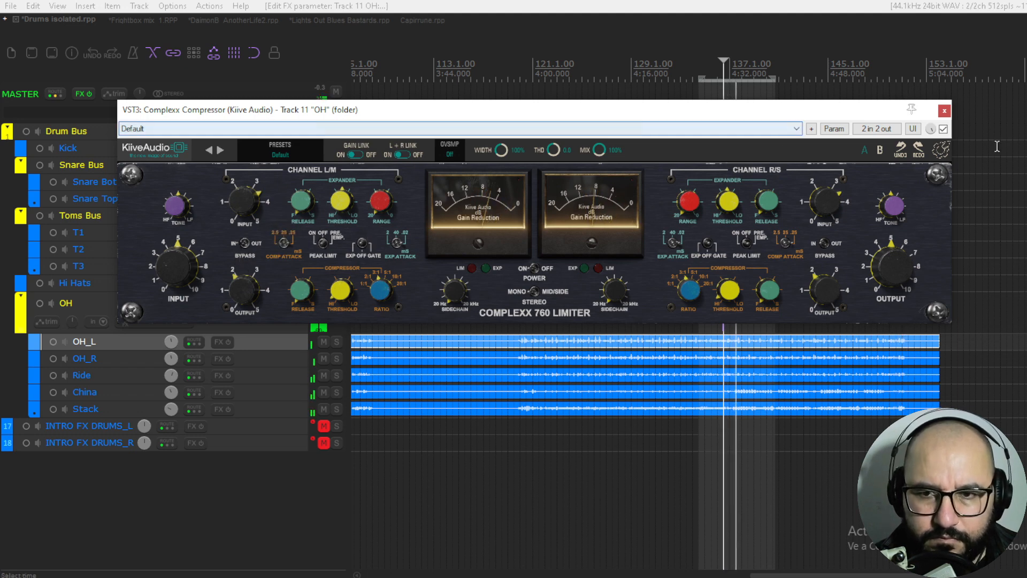
{"action": "left_click", "coordinate": [943, 129]}
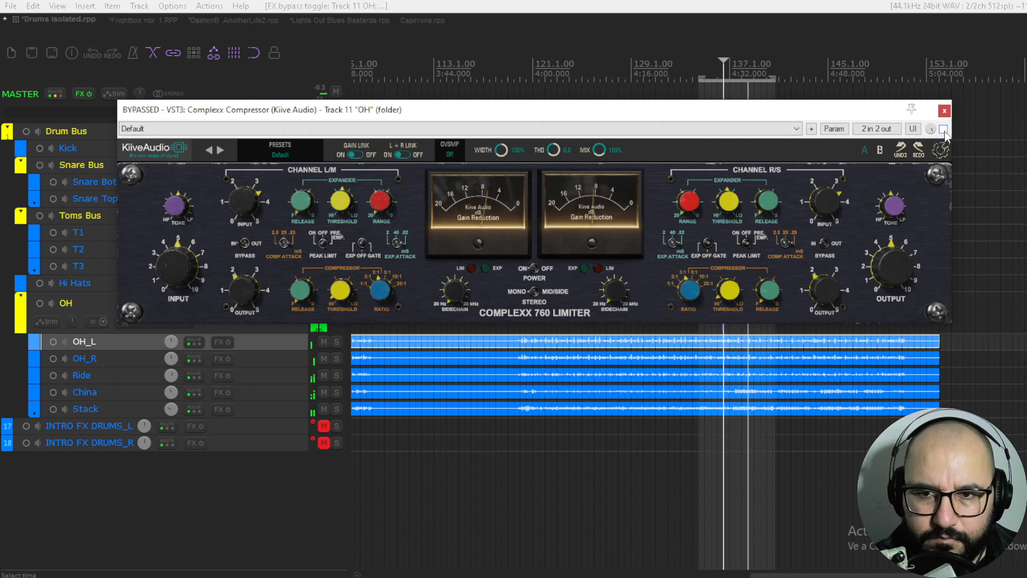
{"action": "left_click", "coordinate": [943, 130]}
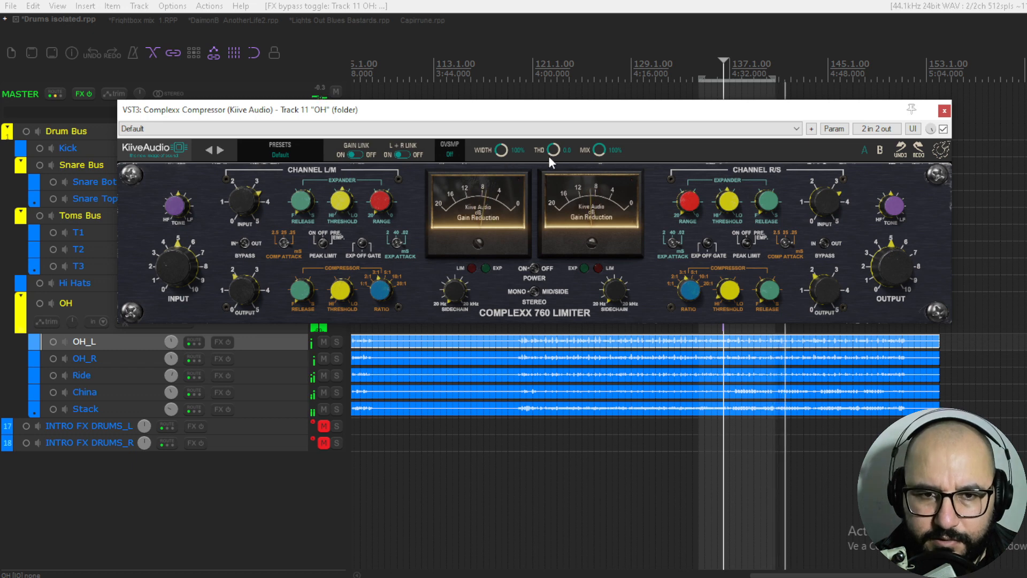
Set the OH compressor's THD to -3.8 and raise the channel output to about 2.68, checking against bypass
{"action": "left_click_drag", "start_coordinate": [548, 152], "coordinate": [547, 179]}
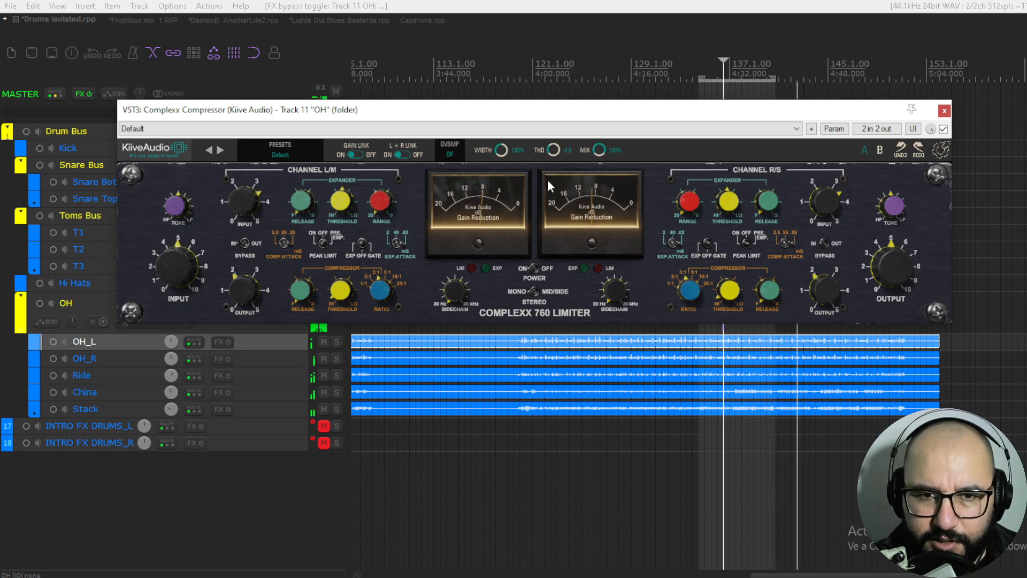
{"action": "left_click_drag", "start_coordinate": [246, 294], "coordinate": [245, 283]}
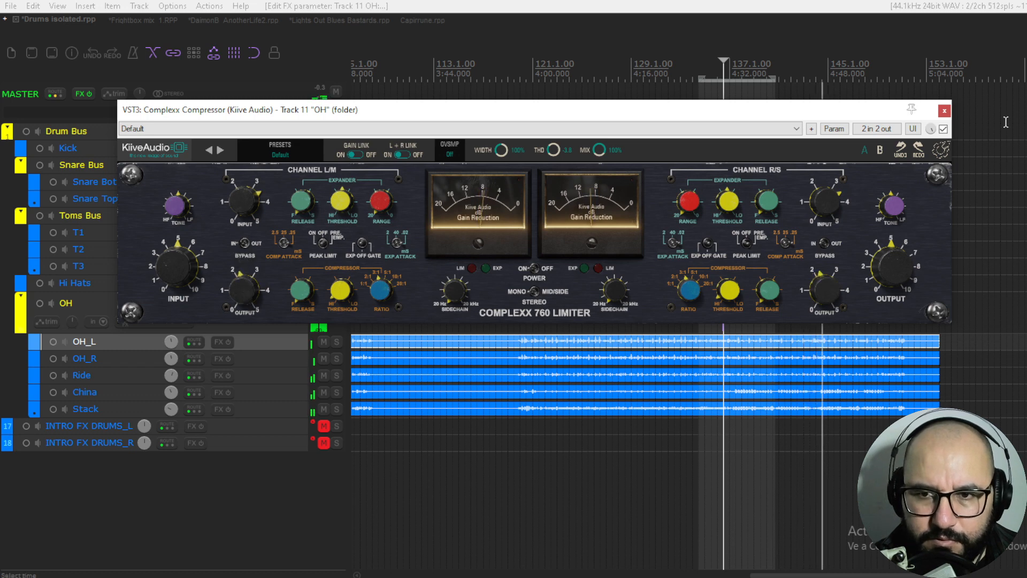
{"action": "left_click", "coordinate": [943, 129]}
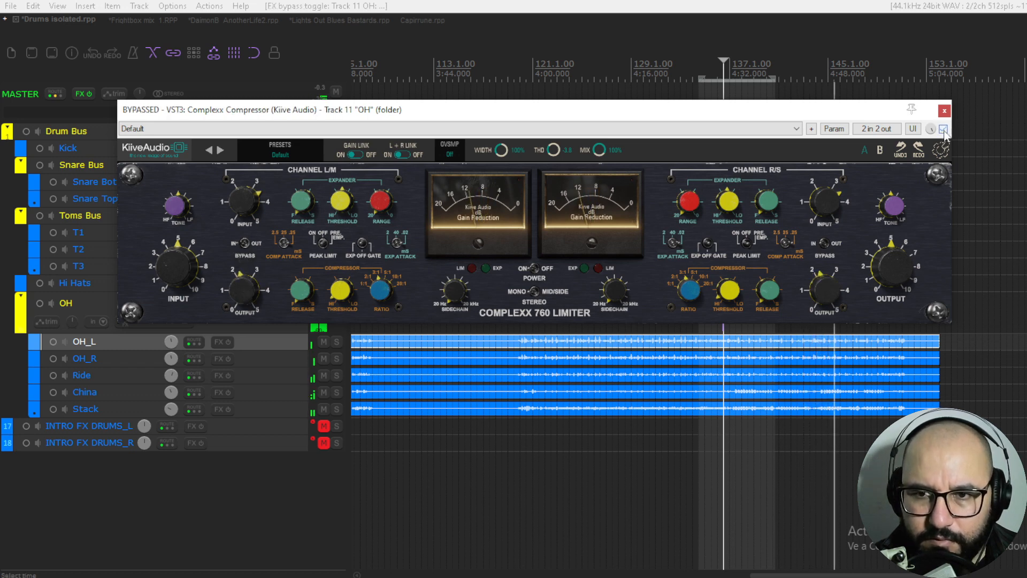
{"action": "left_click", "coordinate": [943, 130]}
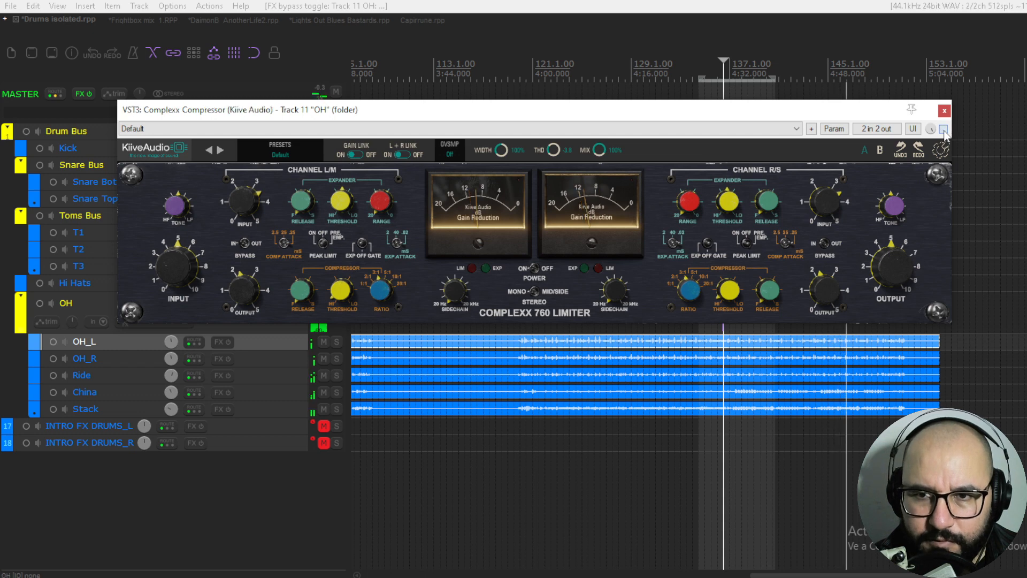
{"action": "left_click_drag", "start_coordinate": [243, 292], "coordinate": [243, 287]}
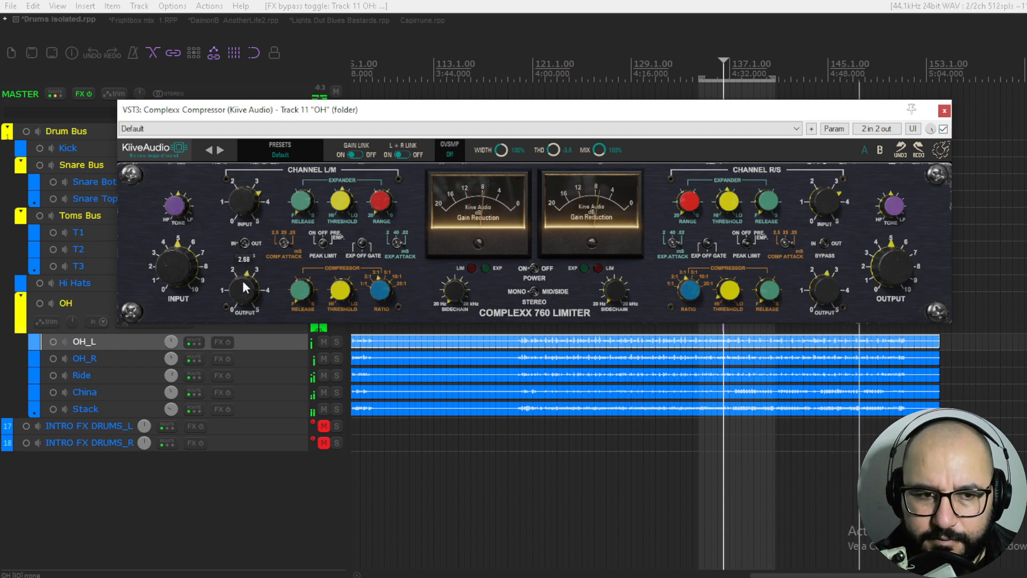
Switch to the Frightbox mix_1 project, enlarge the 15 Bass track, and place the play cursor just before its louder section
{"action": "key", "text": "ctrl+Tab"}
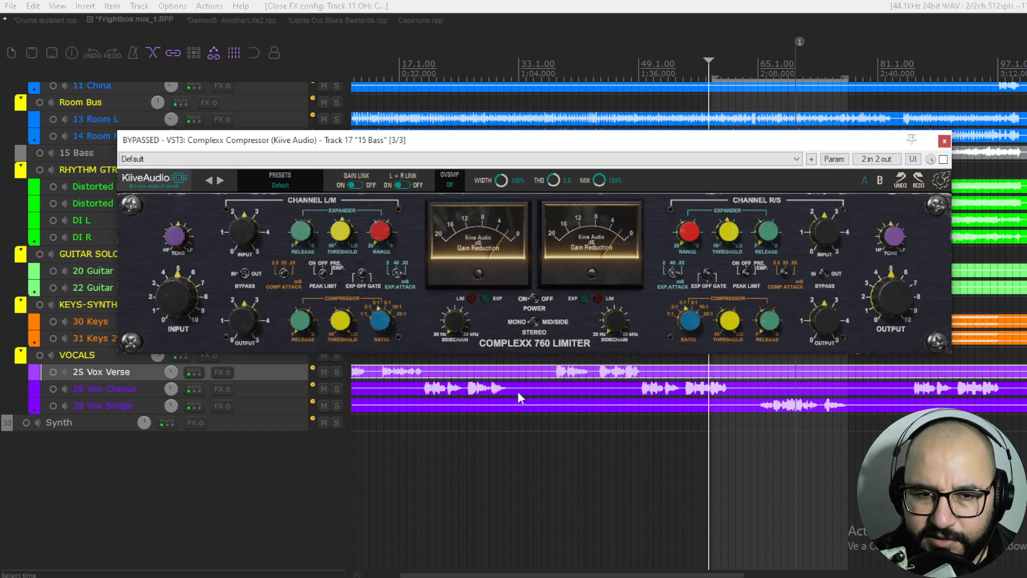
{"action": "scroll", "coordinate": [269, 413], "scroll_direction": "up", "scroll_amount": 3}
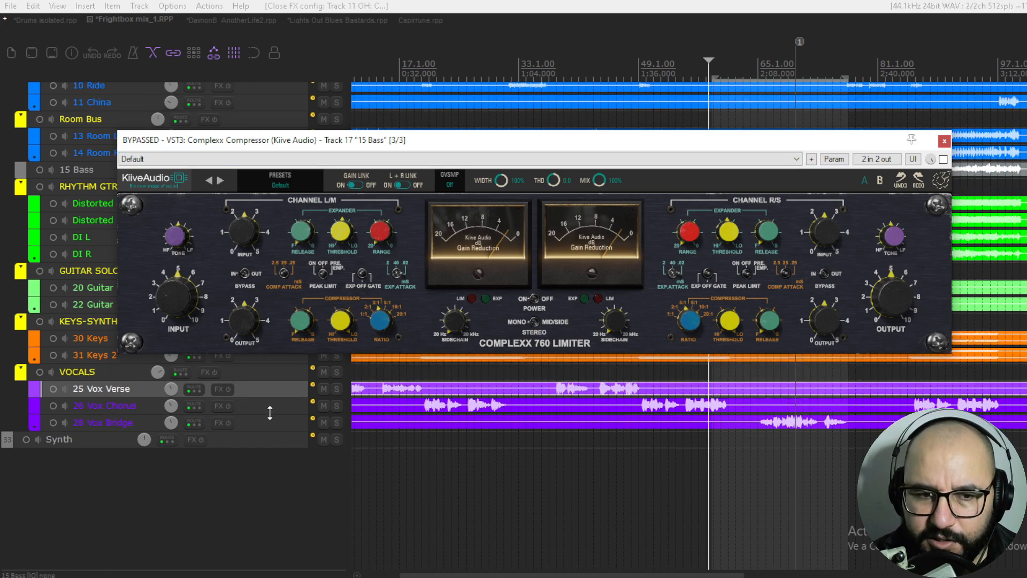
{"action": "scroll", "coordinate": [424, 476], "scroll_direction": "down", "scroll_amount": 2}
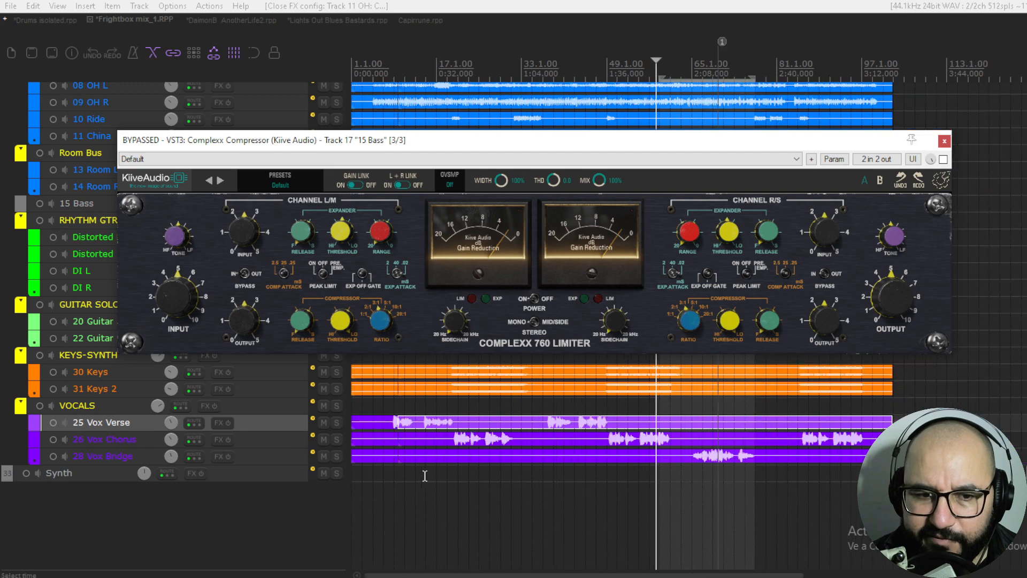
{"action": "scroll", "coordinate": [291, 407], "scroll_direction": "up", "scroll_amount": 8}
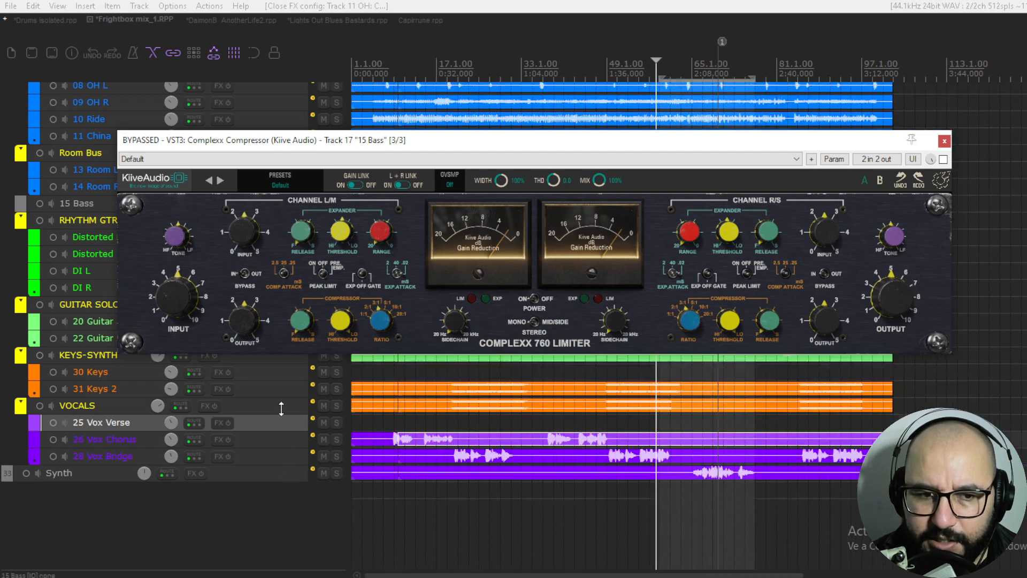
{"action": "scroll", "coordinate": [284, 392], "scroll_direction": "up", "scroll_amount": 4}
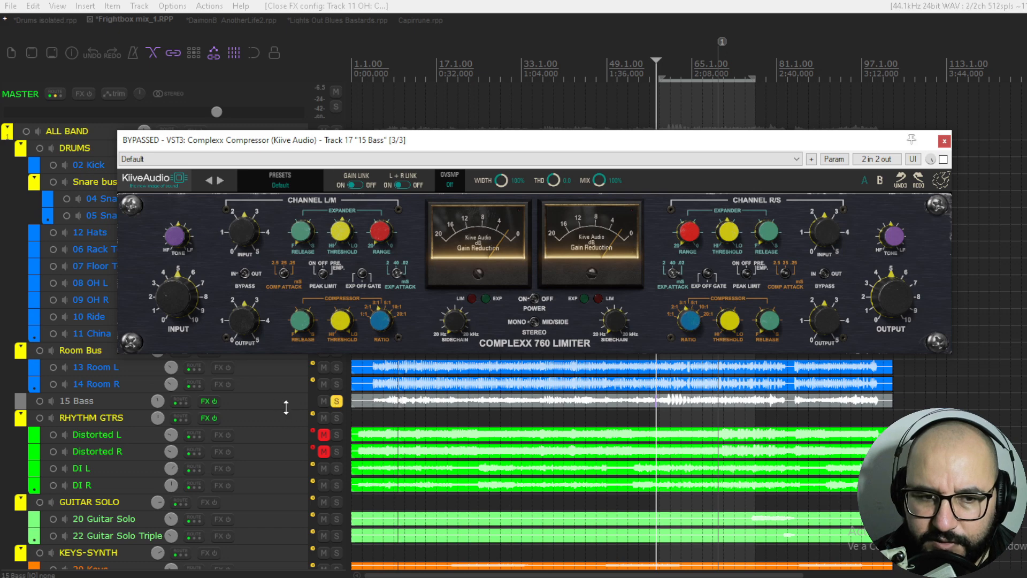
{"action": "left_click_drag", "start_coordinate": [286, 410], "coordinate": [288, 489]}
{"action": "scroll", "coordinate": [666, 426], "scroll_direction": "up", "scroll_amount": 3}
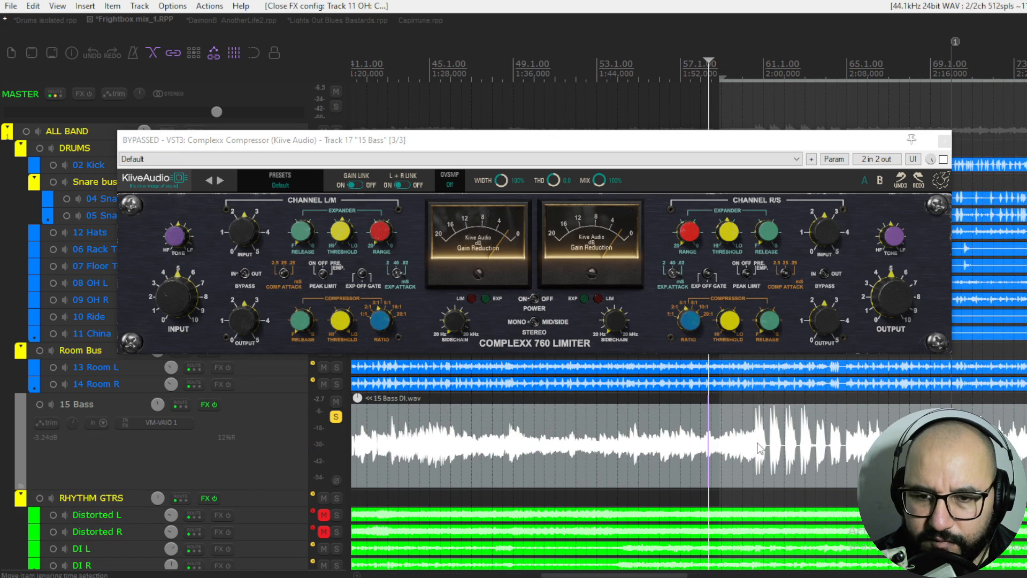
{"action": "left_click", "coordinate": [737, 434]}
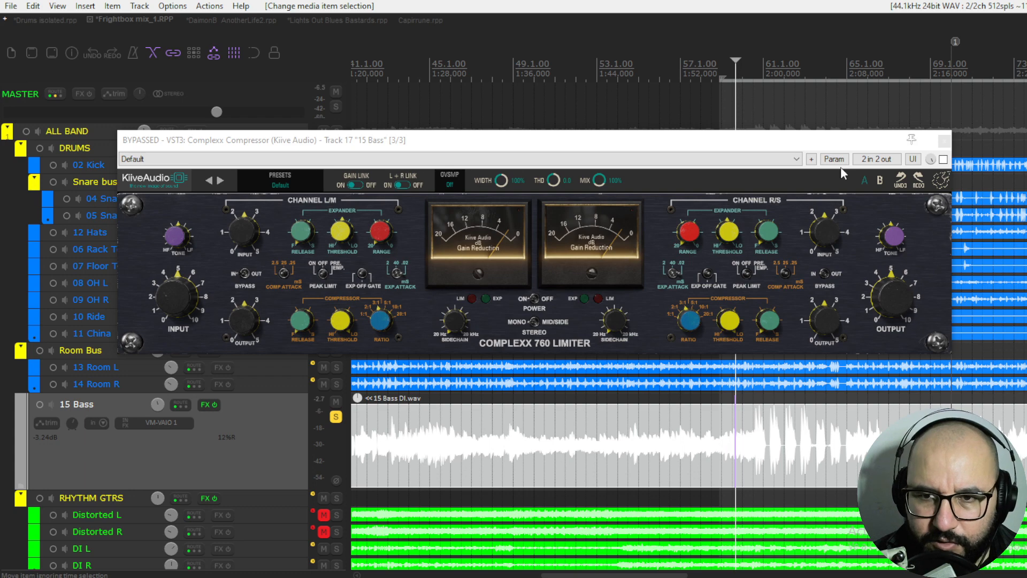
Change the compressor attack on the 15 Bass track, play the bass bypassed, and activate the compressor
{"action": "left_click", "coordinate": [282, 272]}
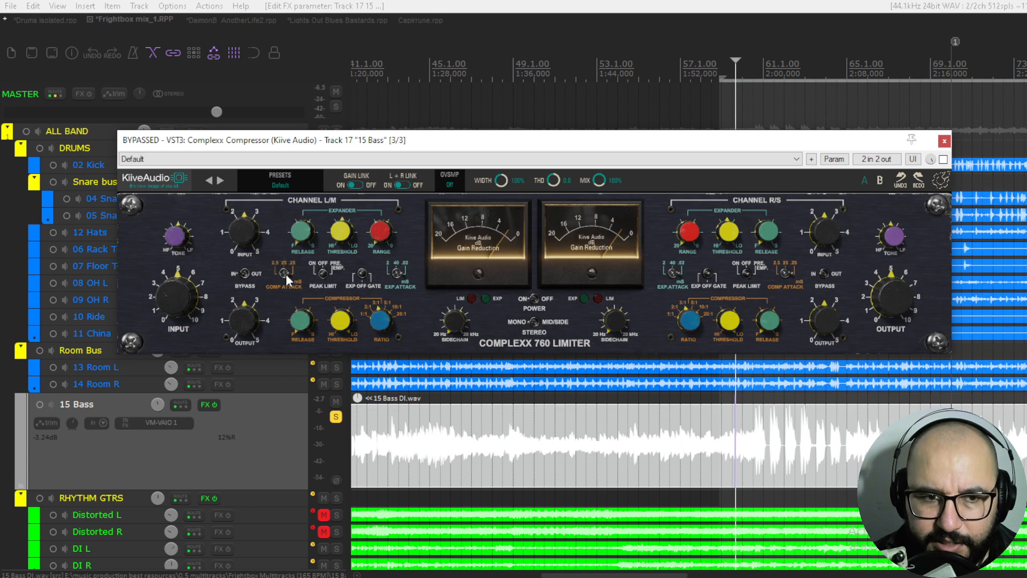
{"action": "key", "text": "space"}
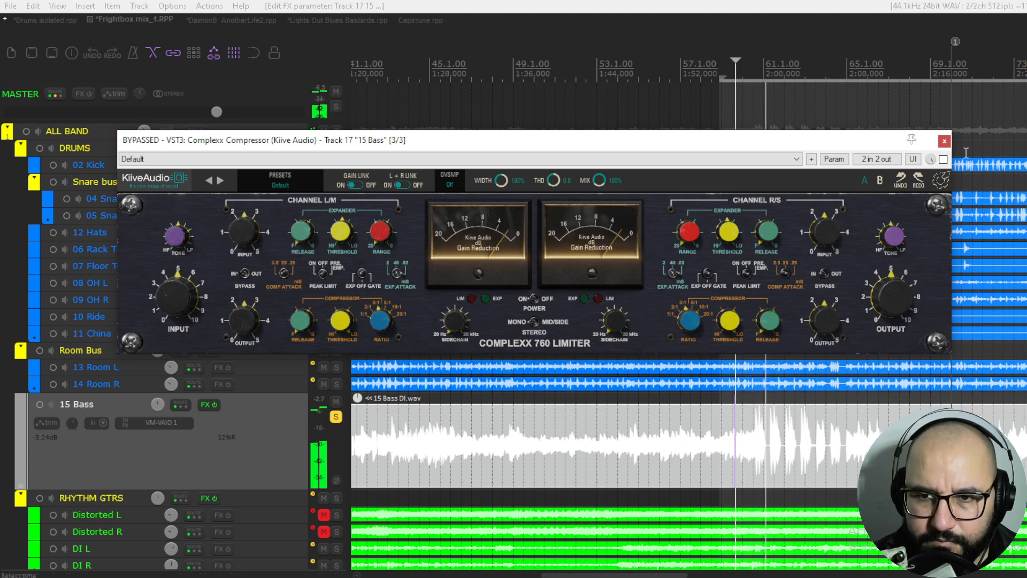
{"action": "left_click", "coordinate": [944, 160]}
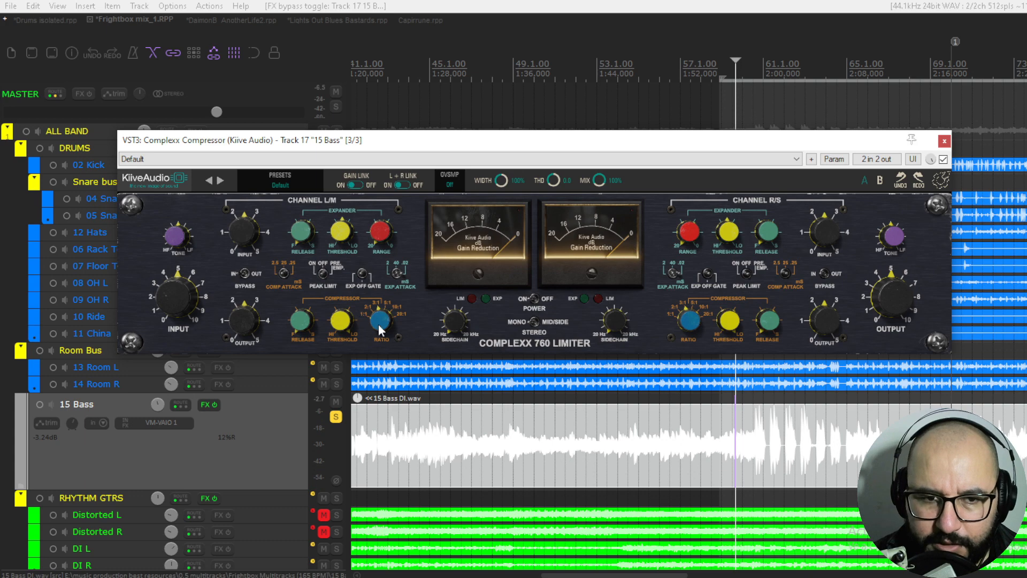
Adjust the bass compressor's ratio and release during playback, set its sidechain filter to about 67 Hz, and bypass it for comparison
{"action": "key", "text": "space"}
{"action": "left_click_drag", "start_coordinate": [378, 323], "coordinate": [384, 303]}
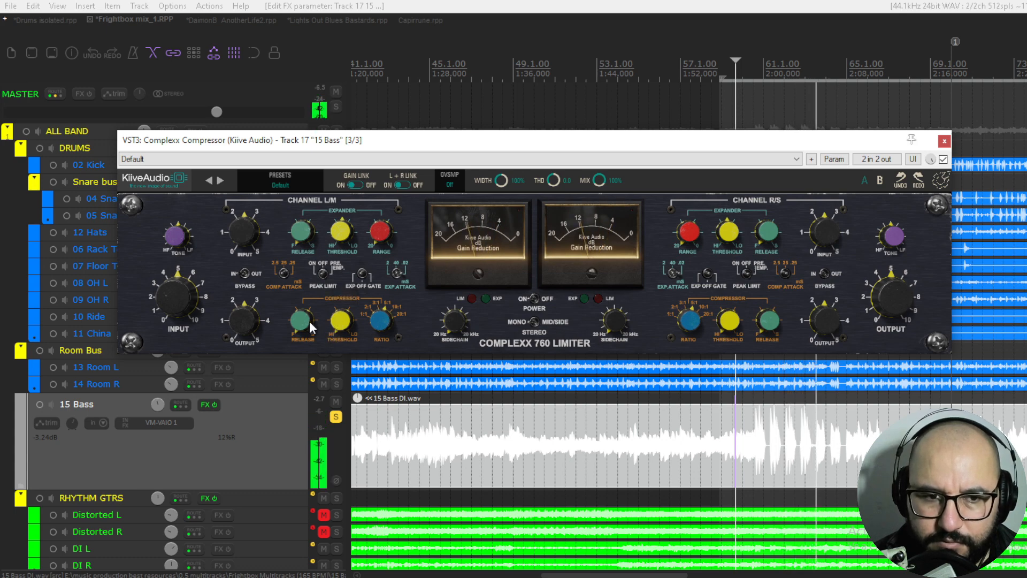
{"action": "left_click_drag", "start_coordinate": [301, 322], "coordinate": [299, 320]}
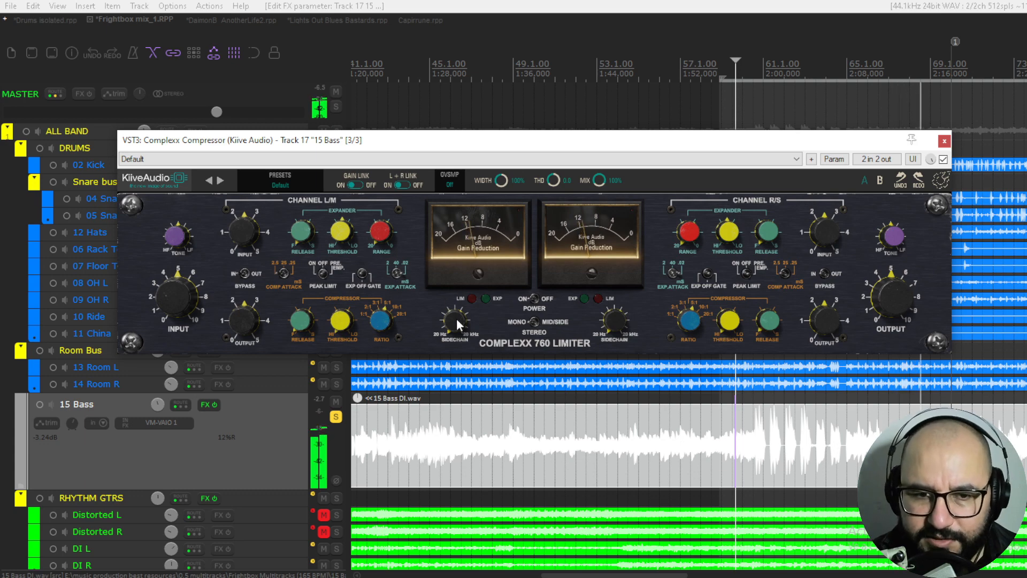
{"action": "left_click_drag", "start_coordinate": [457, 319], "coordinate": [458, 293]}
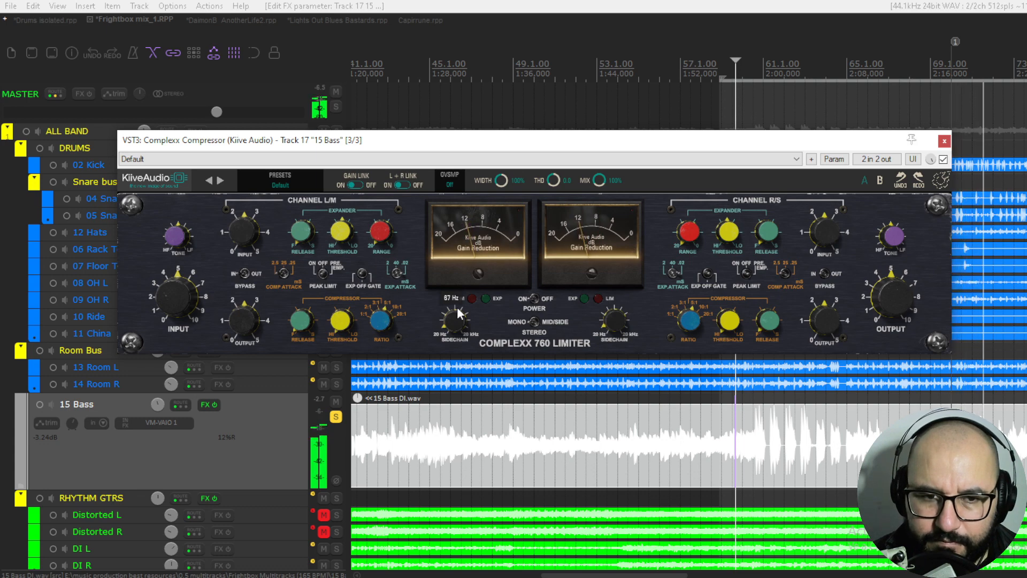
{"action": "left_click", "coordinate": [943, 159]}
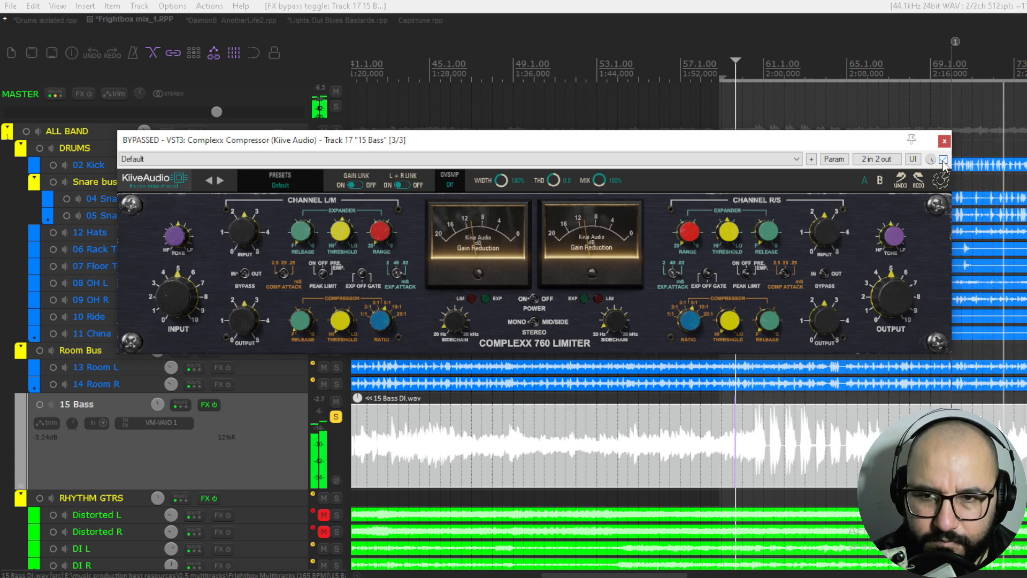
Activate the bass compressor, raise its channel output to about 4, and compare the louder bass section bypassed and processed
{"action": "left_click", "coordinate": [943, 159]}
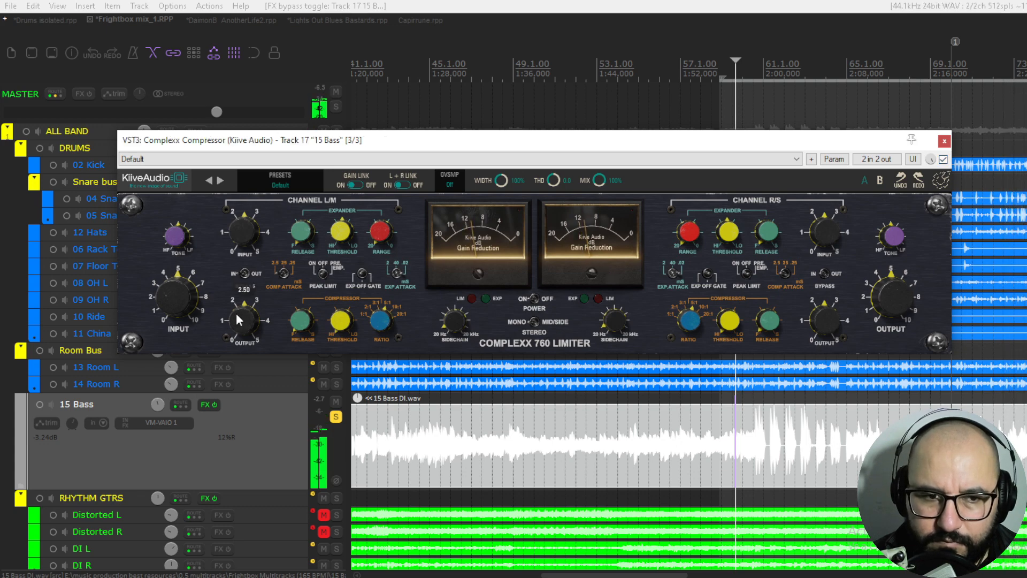
{"action": "left_click_drag", "start_coordinate": [237, 291], "coordinate": [237, 281]}
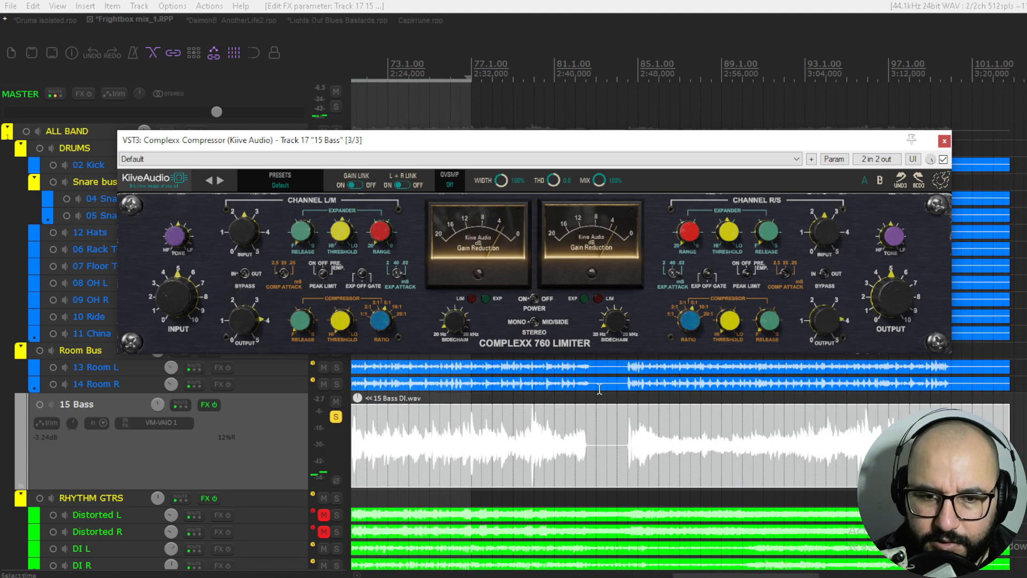
{"action": "key", "text": "space"}
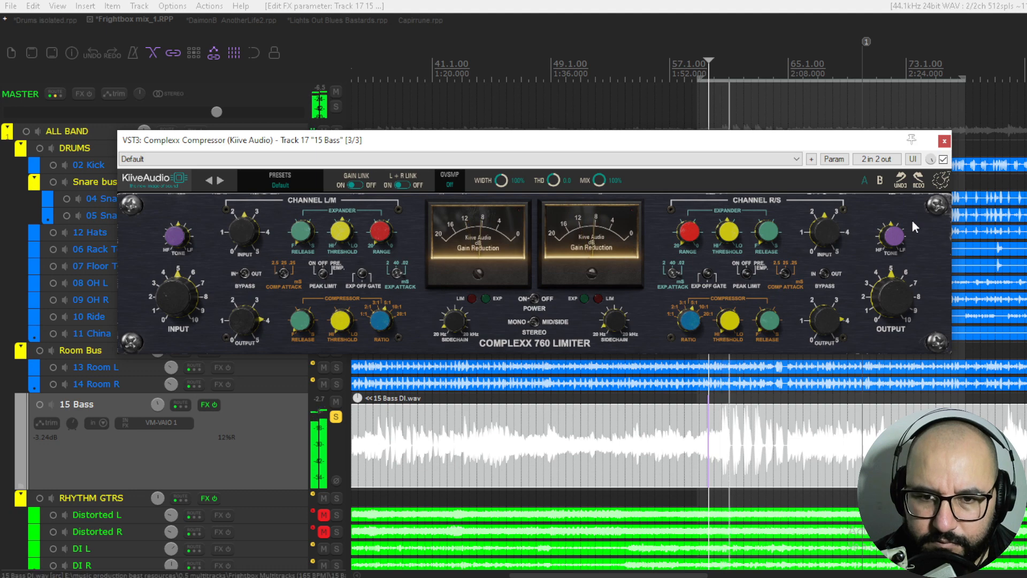
{"action": "left_click", "coordinate": [943, 160]}
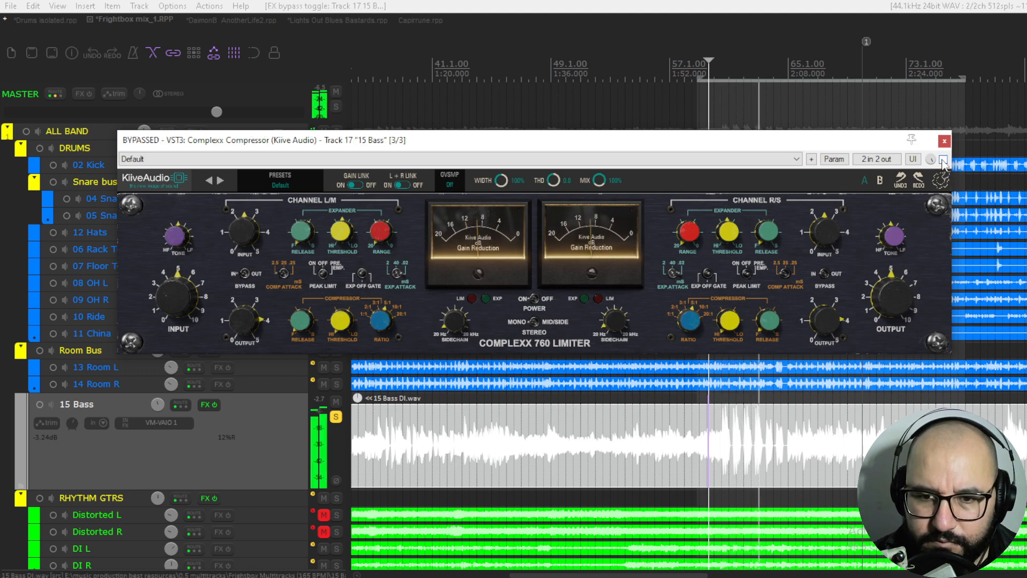
{"action": "left_click", "coordinate": [943, 160]}
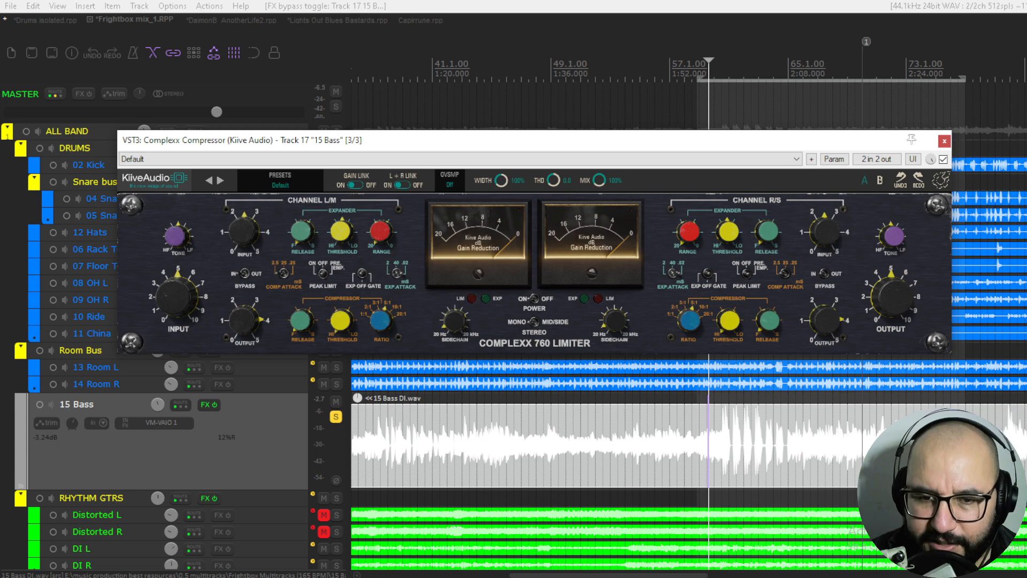
{"action": "scroll", "coordinate": [731, 418], "scroll_direction": "up", "scroll_amount": 3}
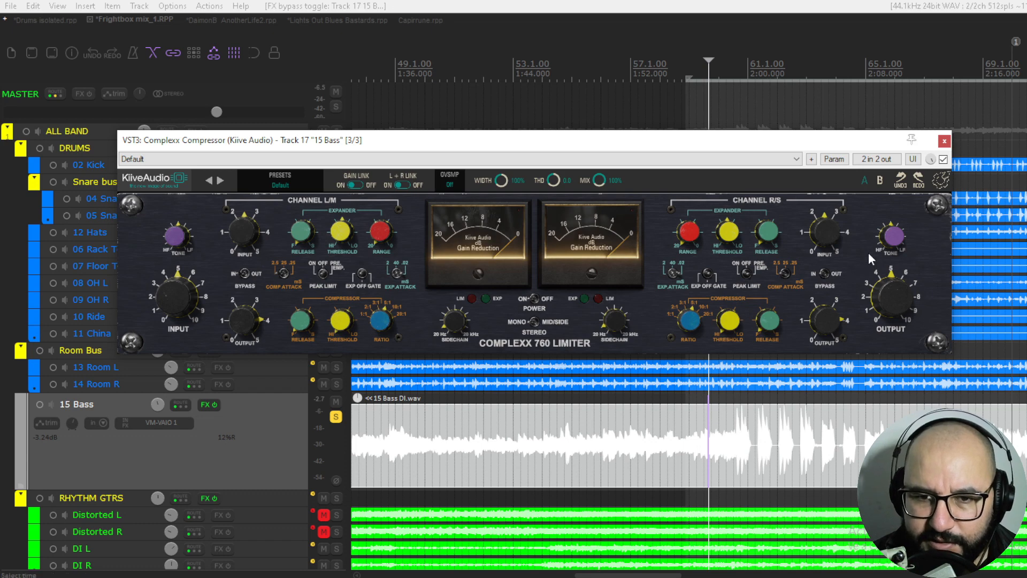
{"action": "key", "text": "space"}
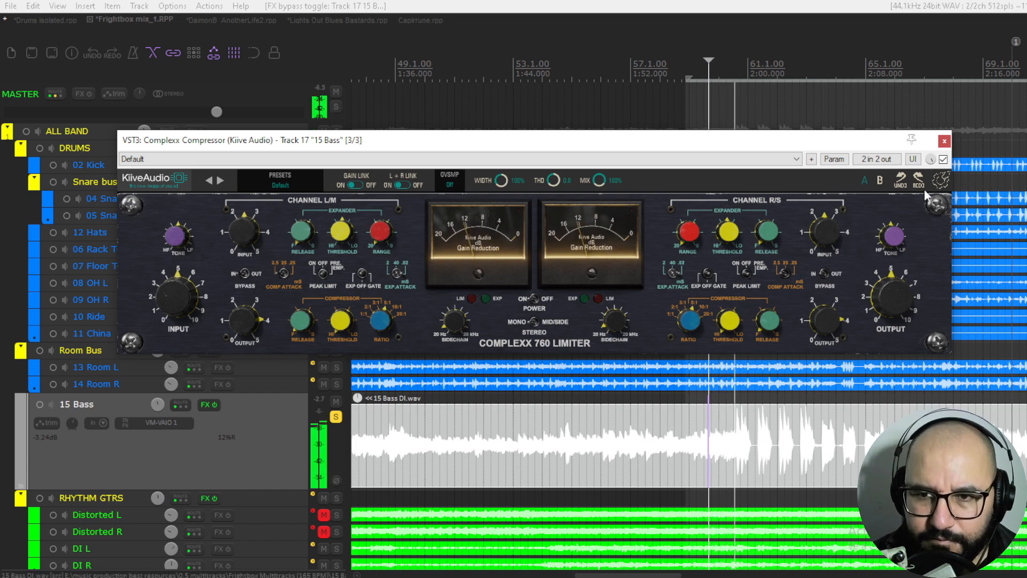
{"action": "left_click", "coordinate": [943, 160]}
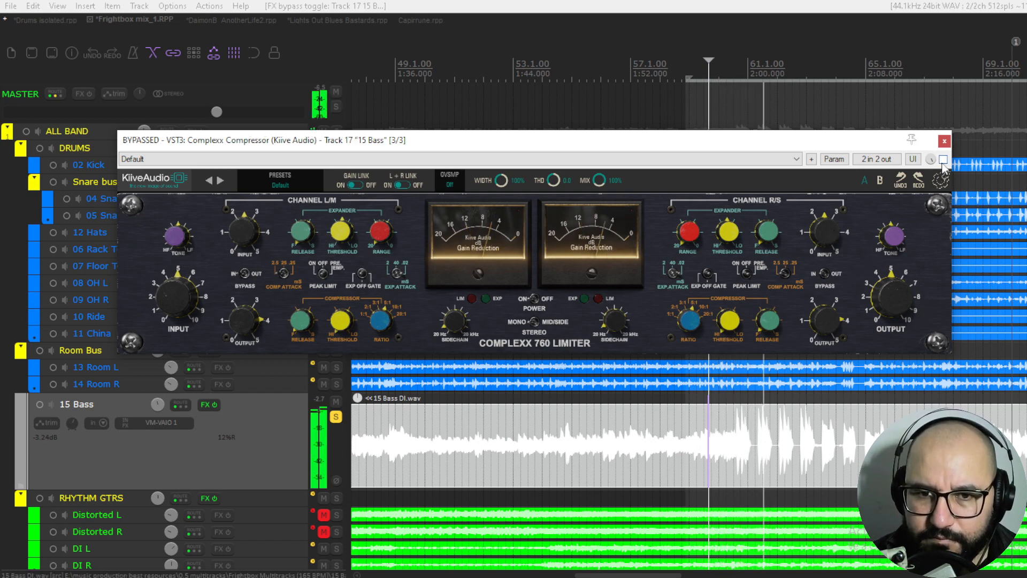
{"action": "left_click", "coordinate": [943, 162]}
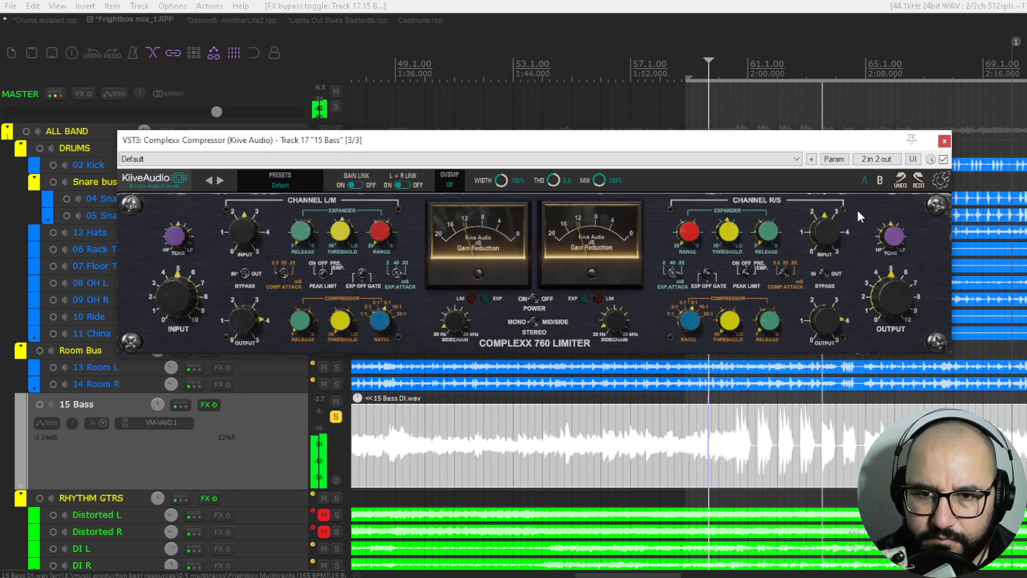
Raise the bass compressor's channel input to about 3 and increase its THD during playback
{"action": "left_click_drag", "start_coordinate": [824, 232], "coordinate": [885, 198]}
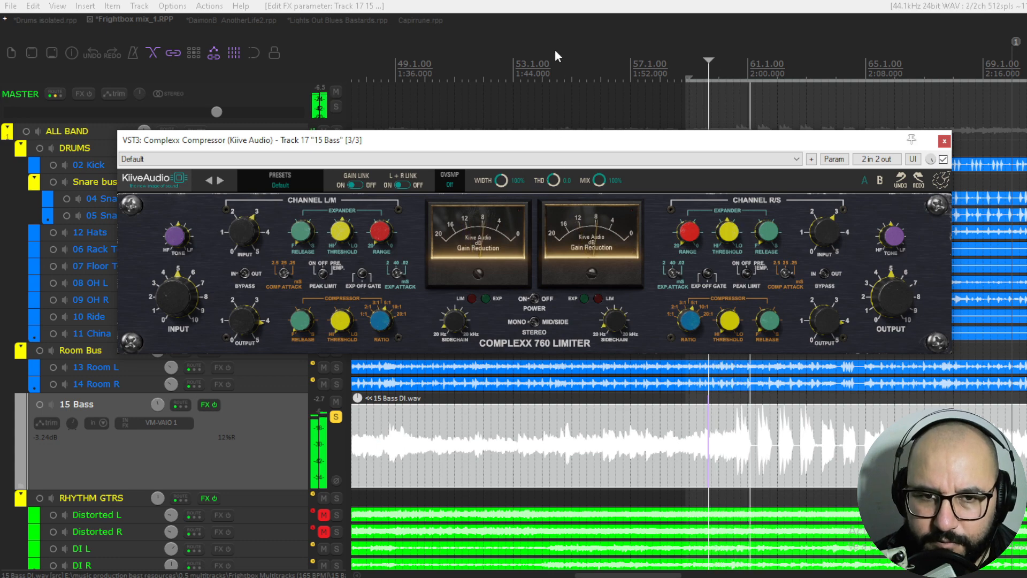
{"action": "left_click_drag", "start_coordinate": [553, 182], "coordinate": [565, 40]}
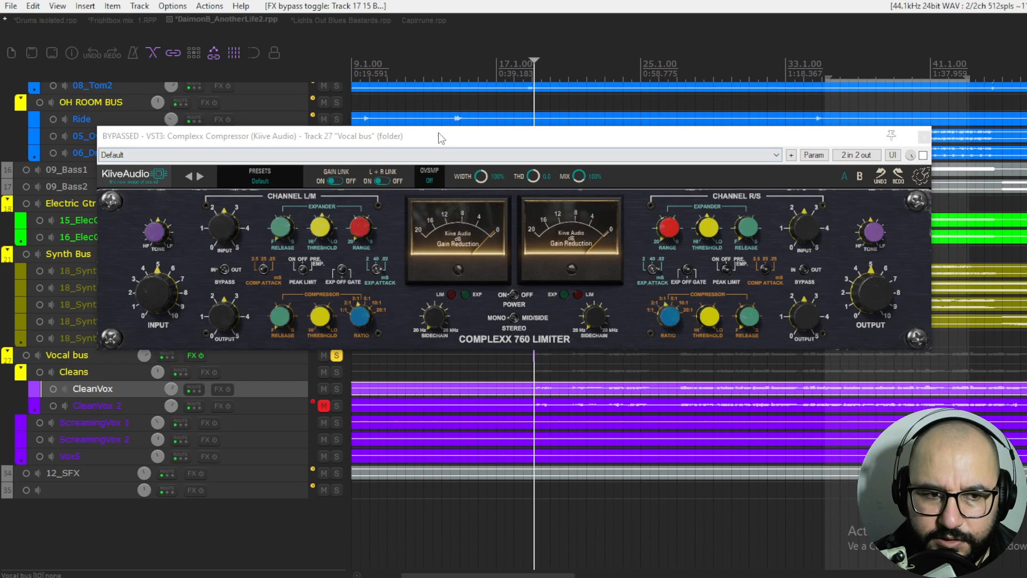
In the DaimonB_AnotherLife2 project, activate the Vocal bus compressor, set its compressor threshold to -20, and compare with bypass
{"action": "left_click", "coordinate": [439, 138]}
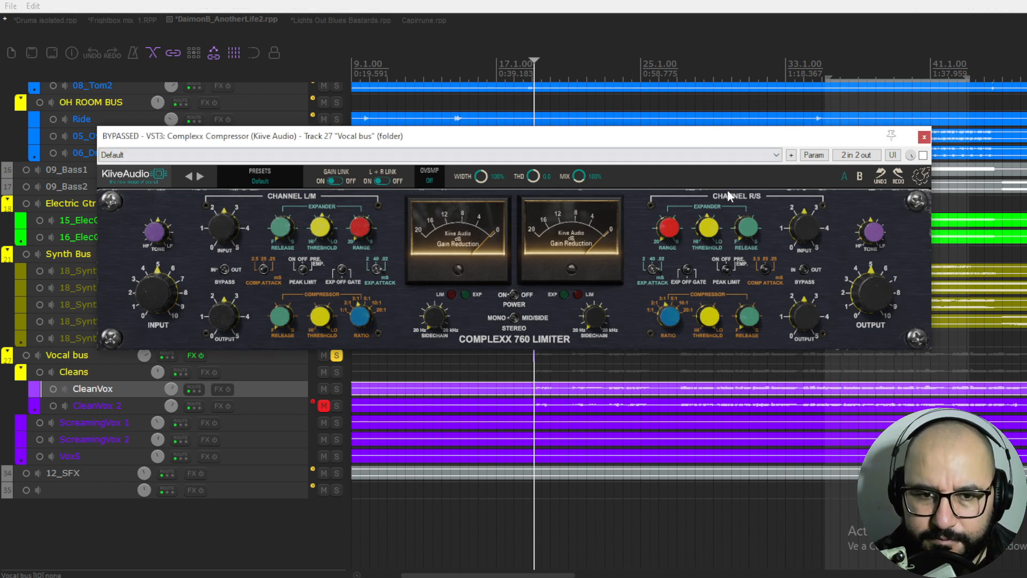
{"action": "key", "text": "space"}
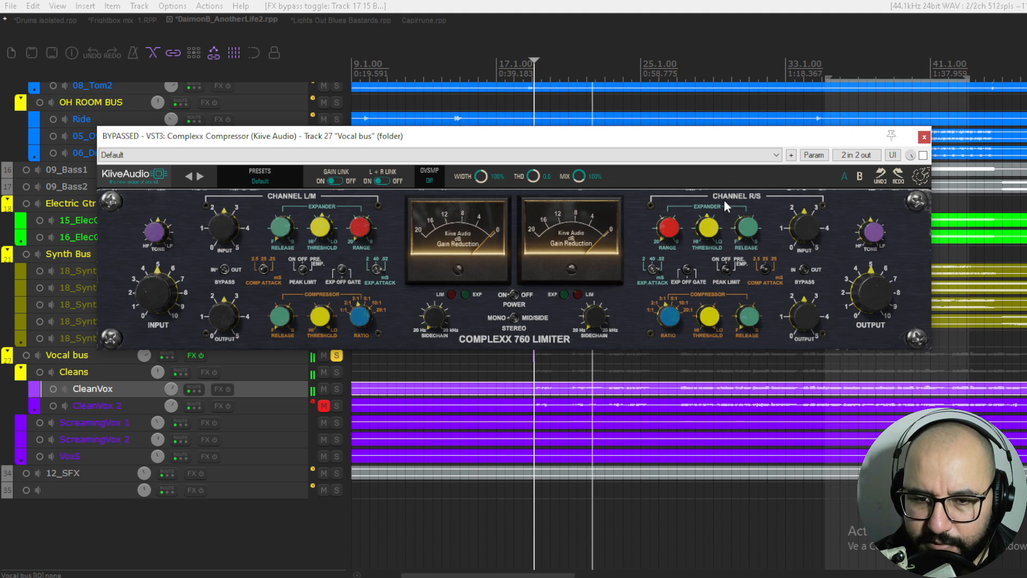
{"action": "left_click", "coordinate": [923, 155]}
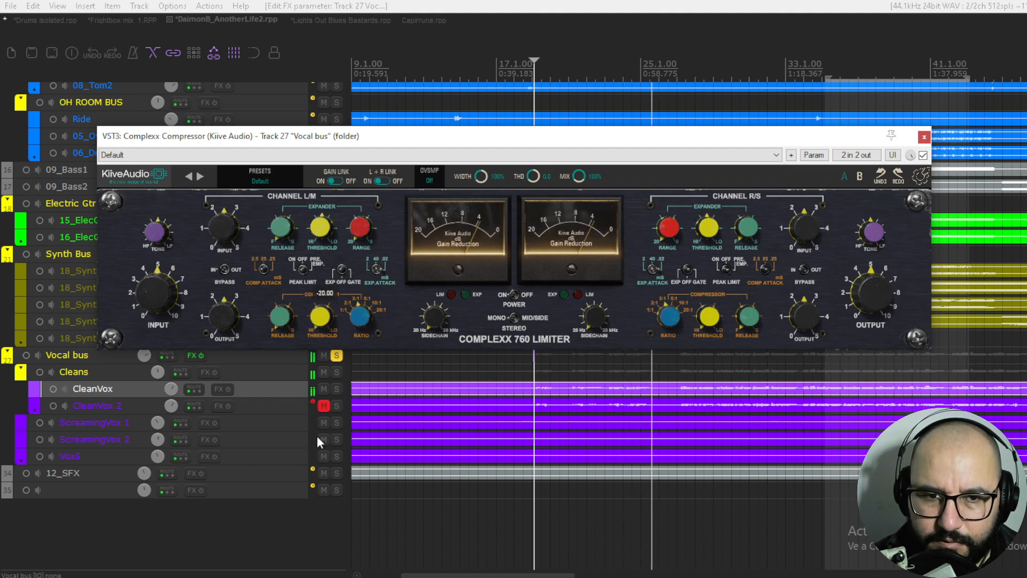
{"action": "key", "text": "space"}
{"action": "key", "text": "space"}
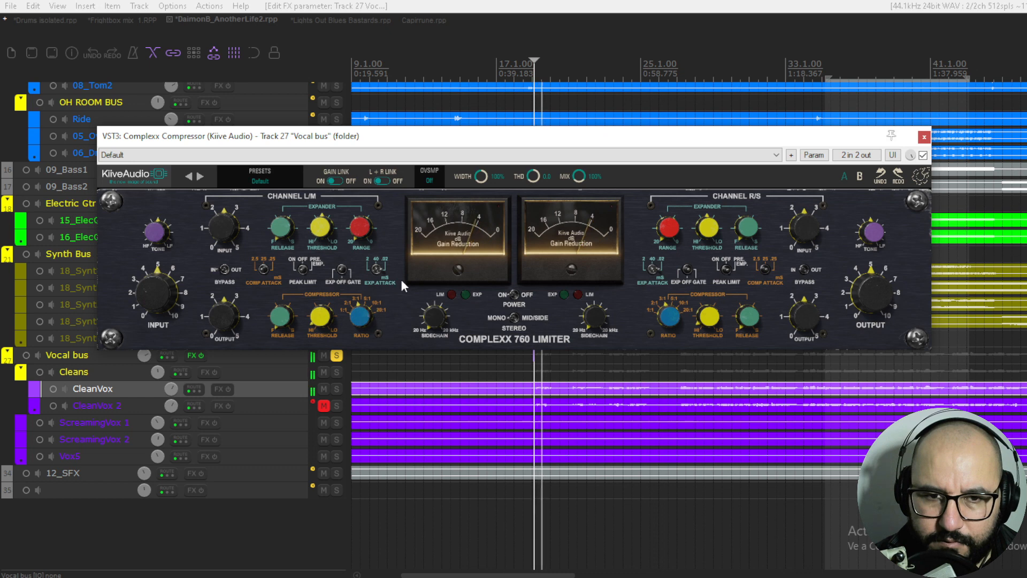
{"action": "left_click", "coordinate": [922, 155]}
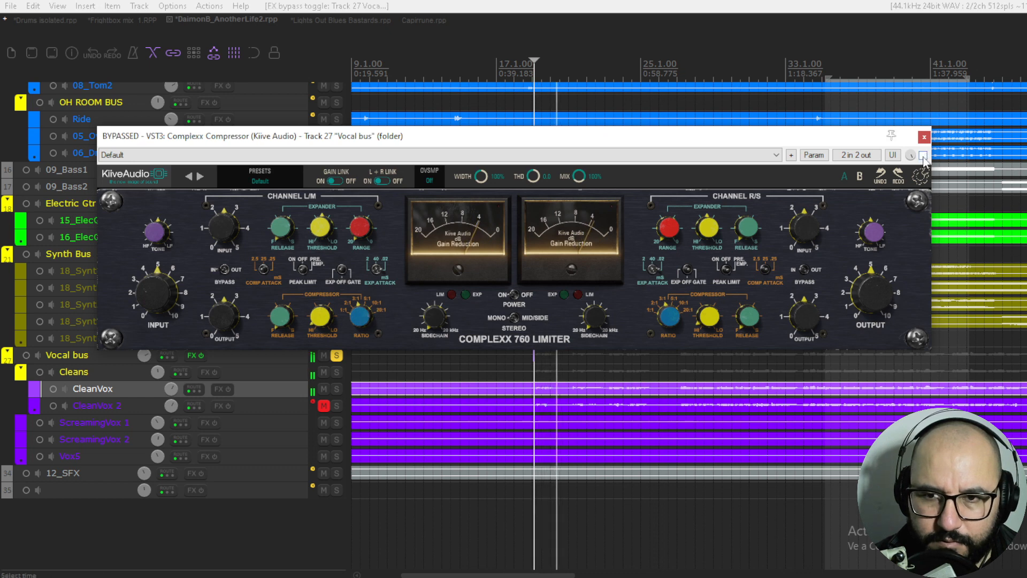
{"action": "left_click", "coordinate": [922, 155]}
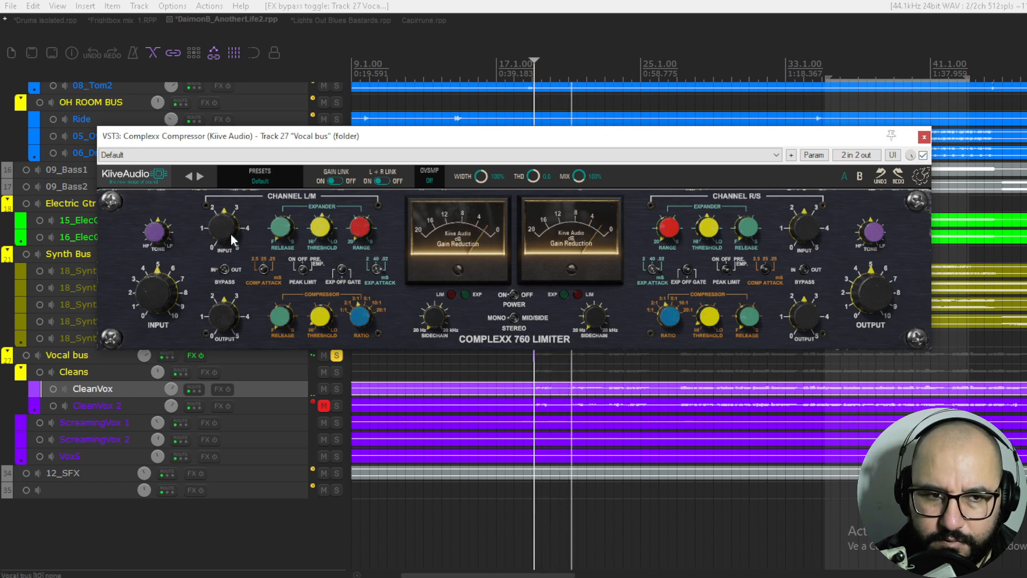
Set the Vocal bus compressor's channel input to about 3.84, adjust its channel output, and check against bypass
{"action": "left_click_drag", "start_coordinate": [226, 225], "coordinate": [229, 201]}
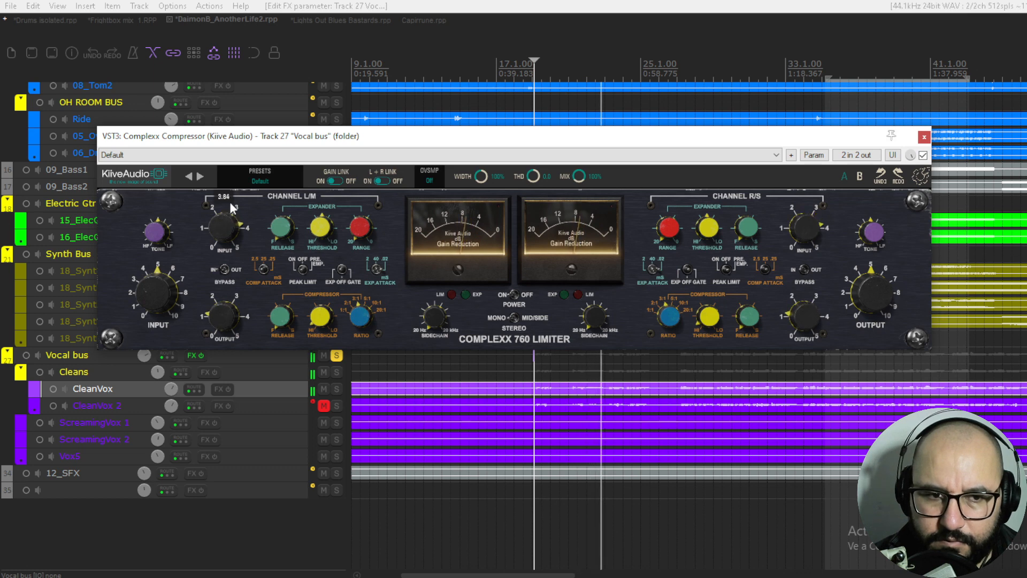
{"action": "mouse_move", "coordinate": [266, 268]}
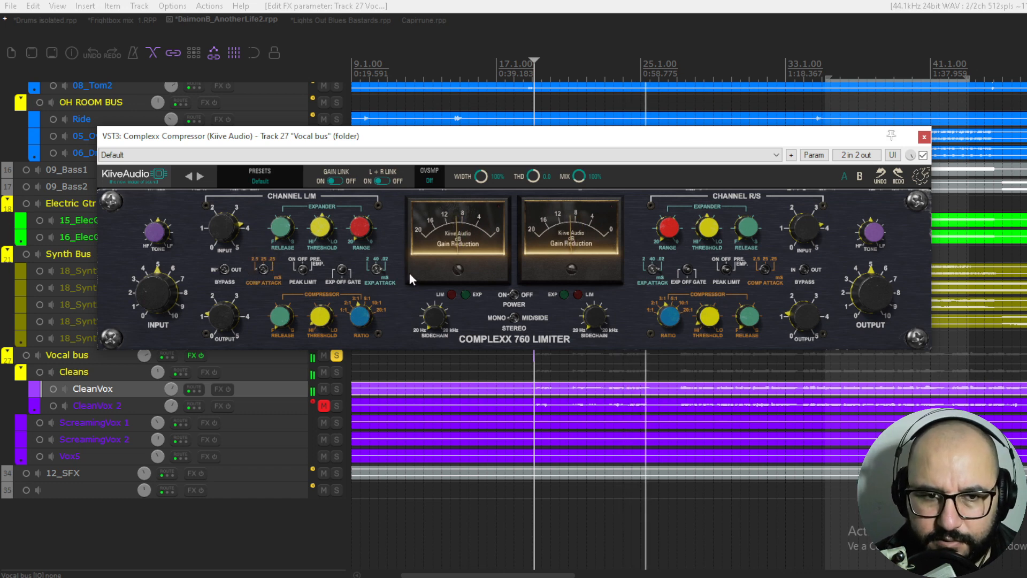
{"action": "left_click_drag", "start_coordinate": [223, 313], "coordinate": [224, 308]}
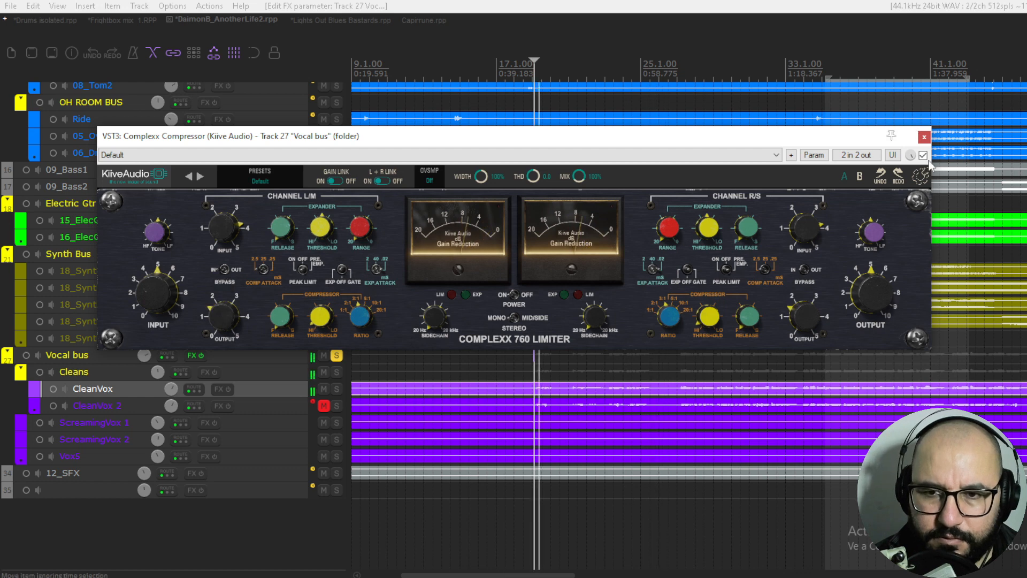
{"action": "left_click", "coordinate": [922, 155]}
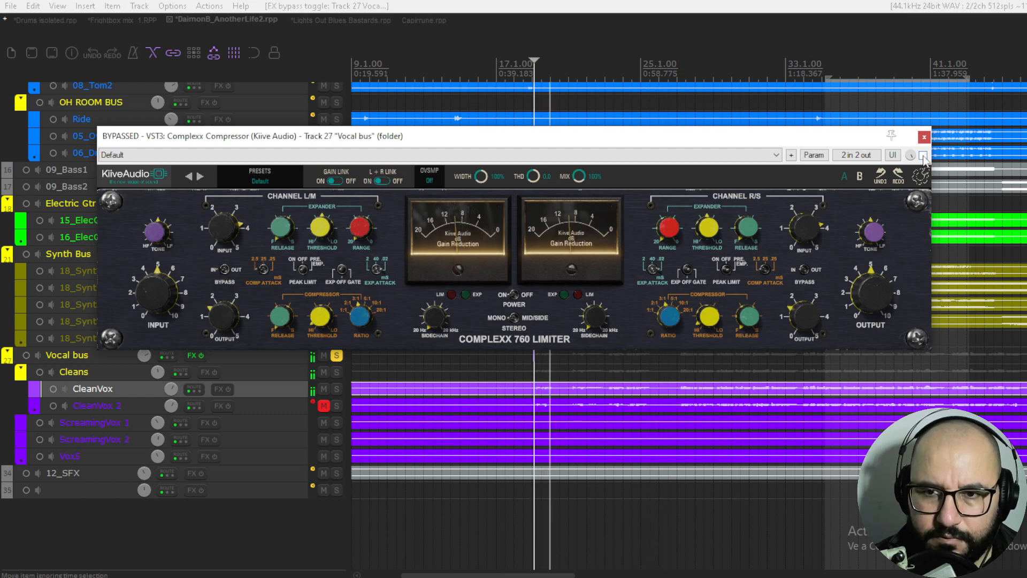
{"action": "left_click", "coordinate": [922, 155]}
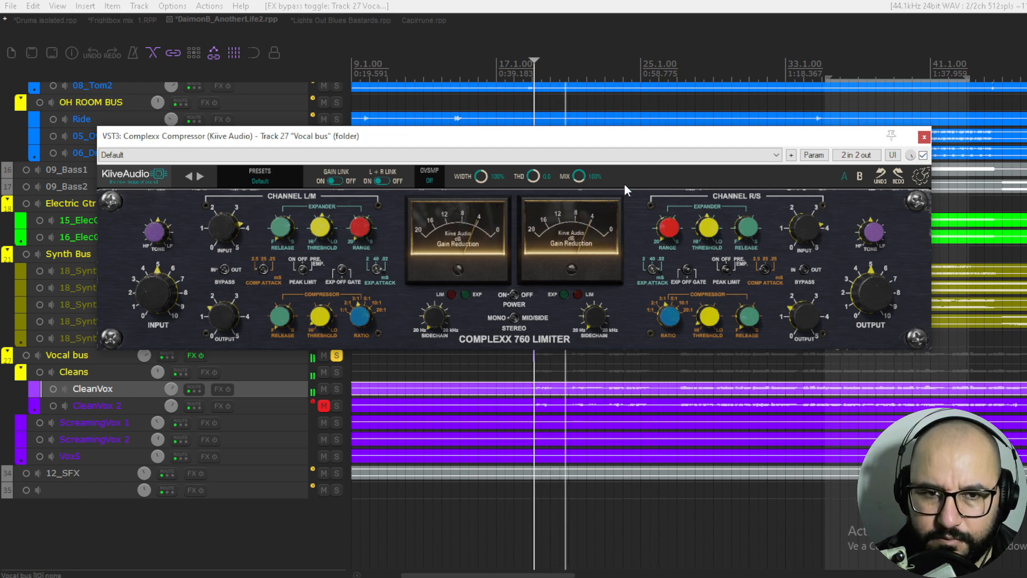
Set the Vocal bus compressor's THD to 10.0, turn its tone toward HF, and compare with bypass
{"action": "left_click_drag", "start_coordinate": [534, 177], "coordinate": [544, 130]}
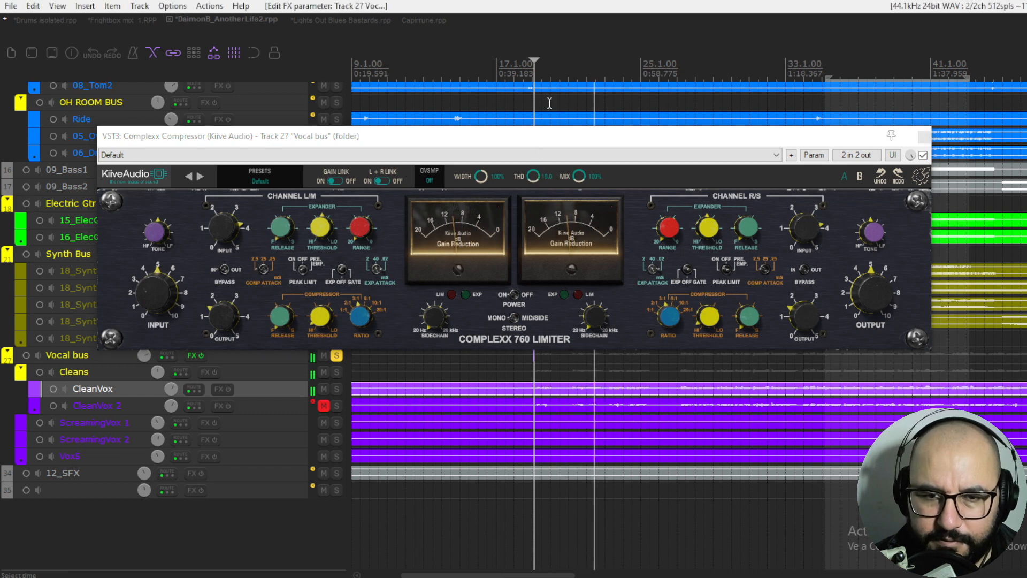
{"action": "left_click", "coordinate": [543, 121]}
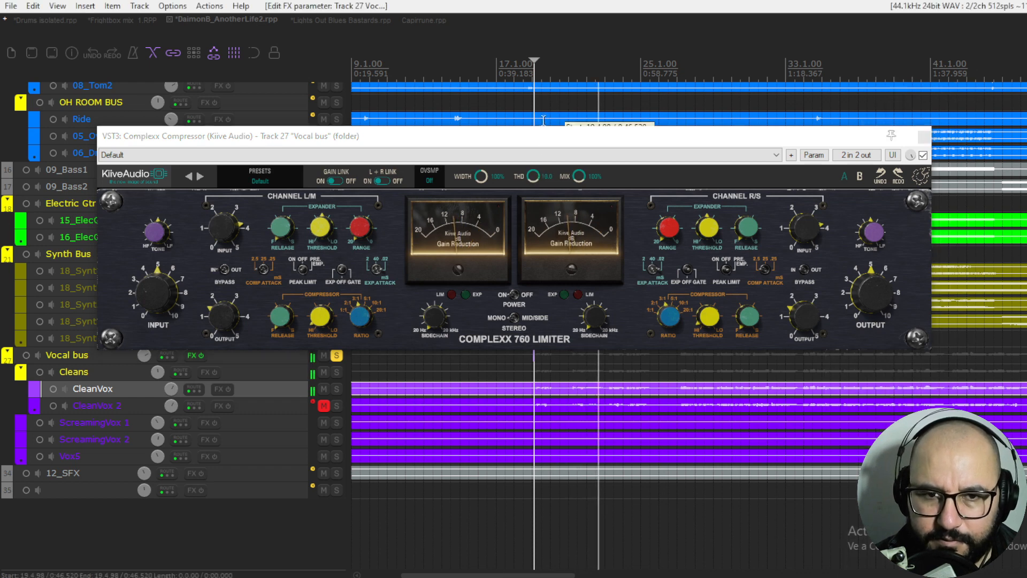
{"action": "left_click", "coordinate": [534, 177]}
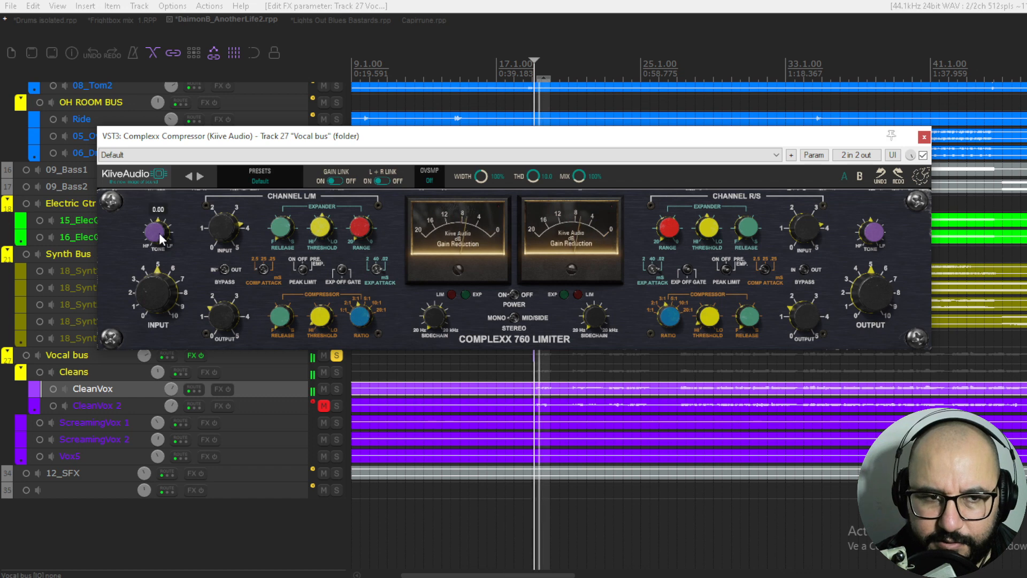
{"action": "left_click_drag", "start_coordinate": [159, 233], "coordinate": [163, 274]}
{"action": "left_click", "coordinate": [923, 155]}
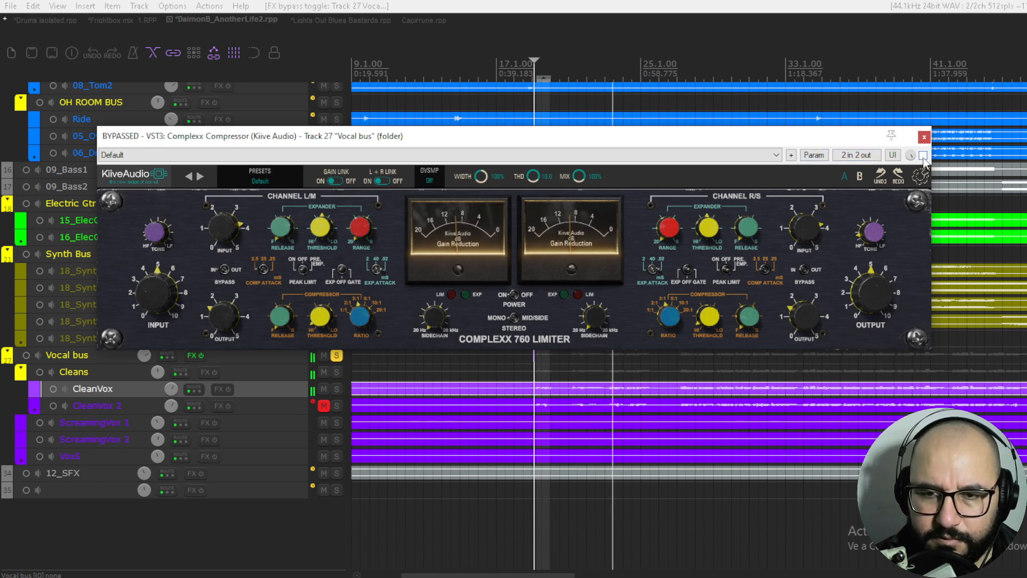
{"action": "left_click", "coordinate": [922, 156]}
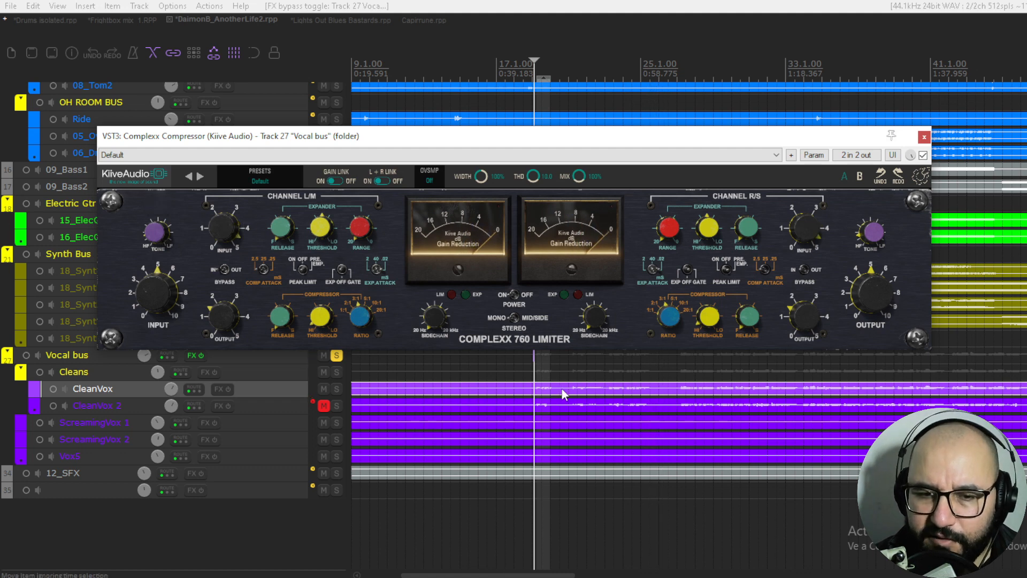
Play the Vocal bus from the play cursor with the compressor bypassed, and replay the same passage with it active
{"action": "left_click", "coordinate": [923, 156]}
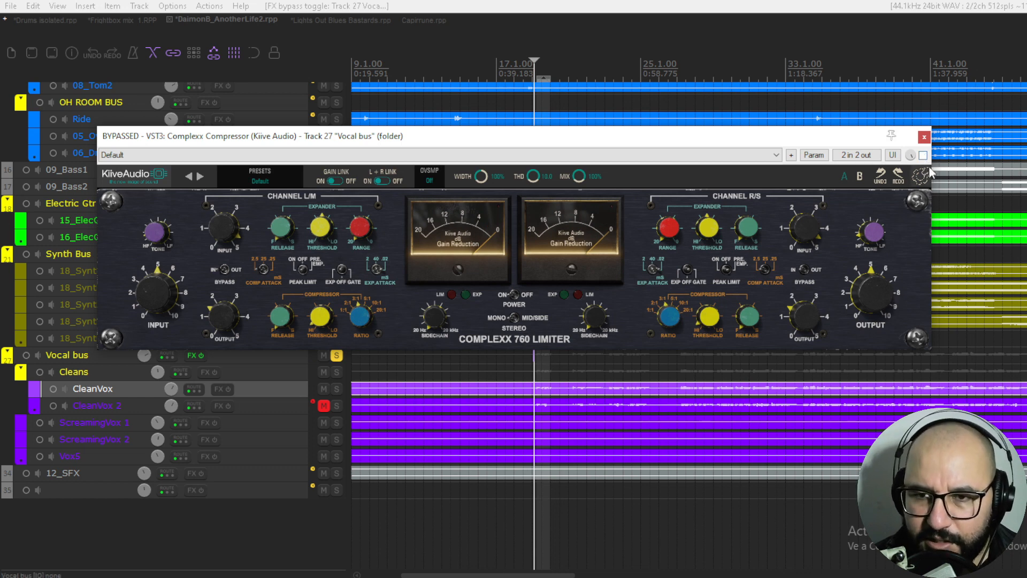
{"action": "key", "text": "space"}
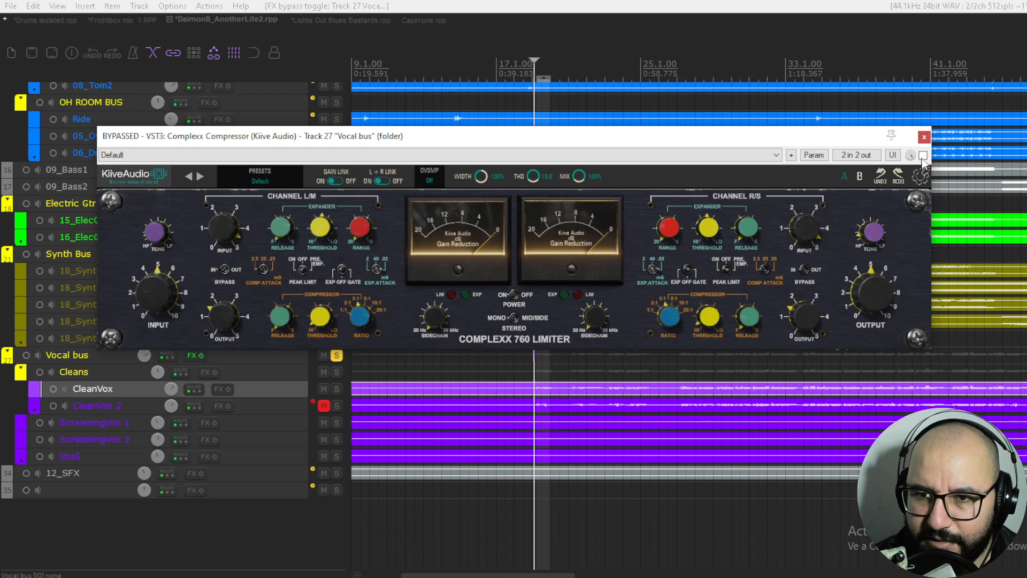
{"action": "left_click", "coordinate": [923, 156]}
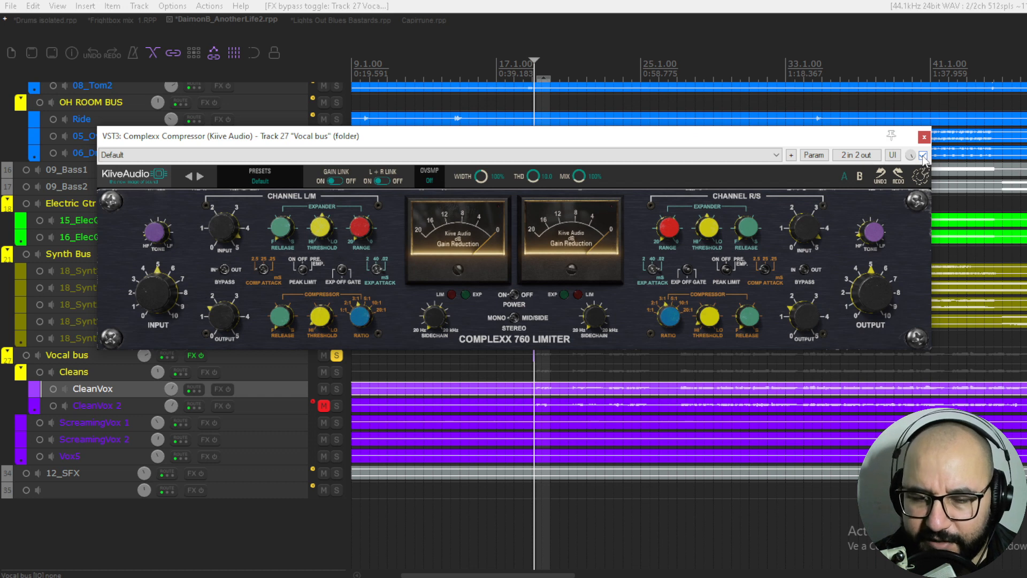
{"action": "key", "text": "space"}
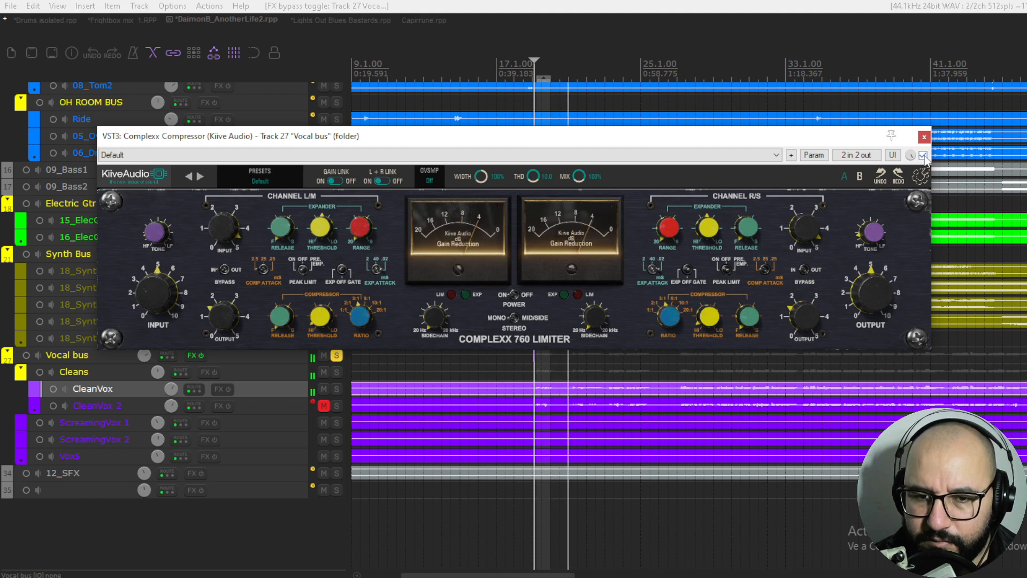
{"action": "key", "text": "space"}
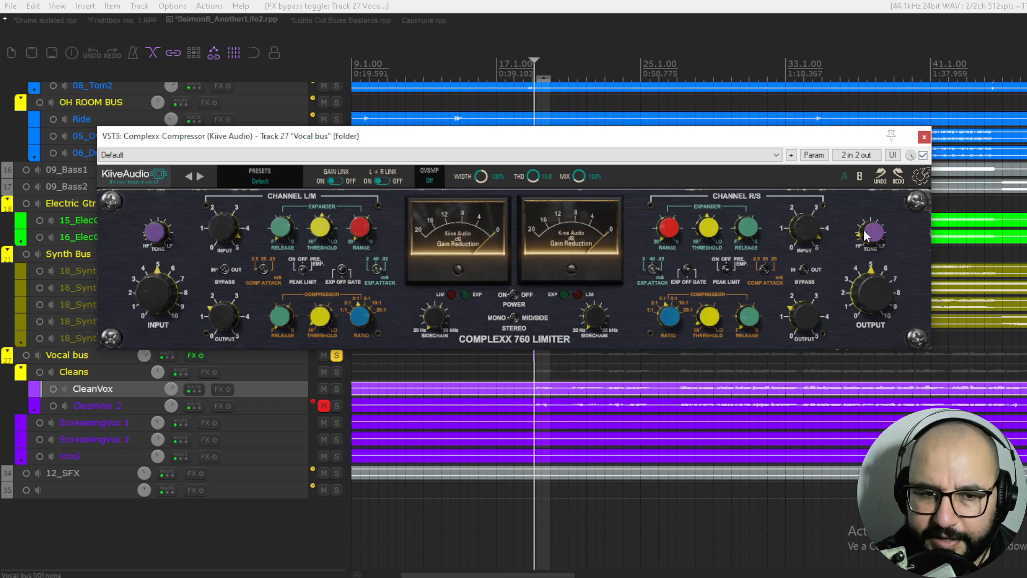
Switch to the Lights Out Blues Bastards project, open the Complexx Compressor on the soloed Acoustic Gtr Bus, and start playback
{"action": "left_click", "coordinate": [339, 357]}
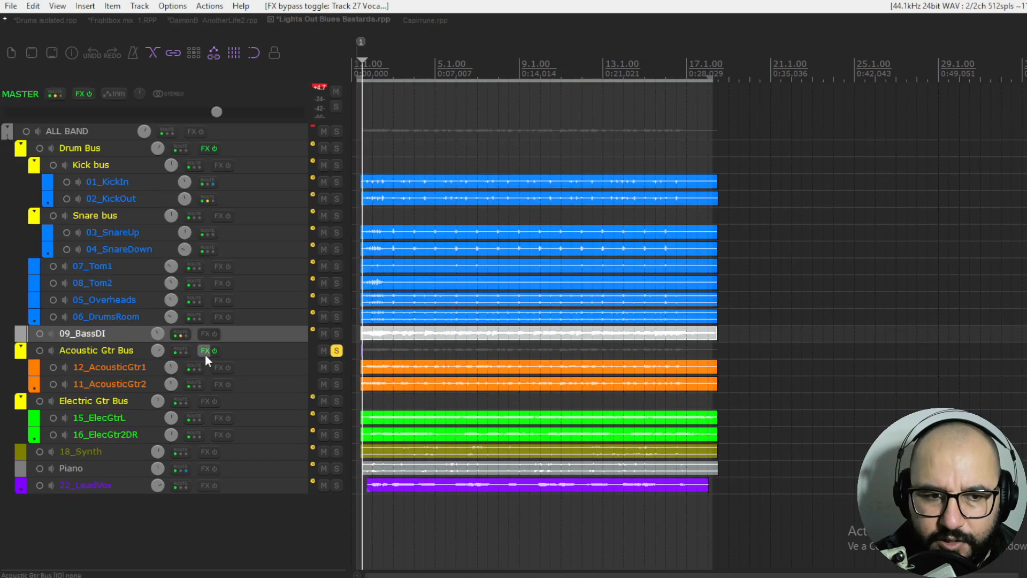
{"action": "right_click", "coordinate": [205, 353]}
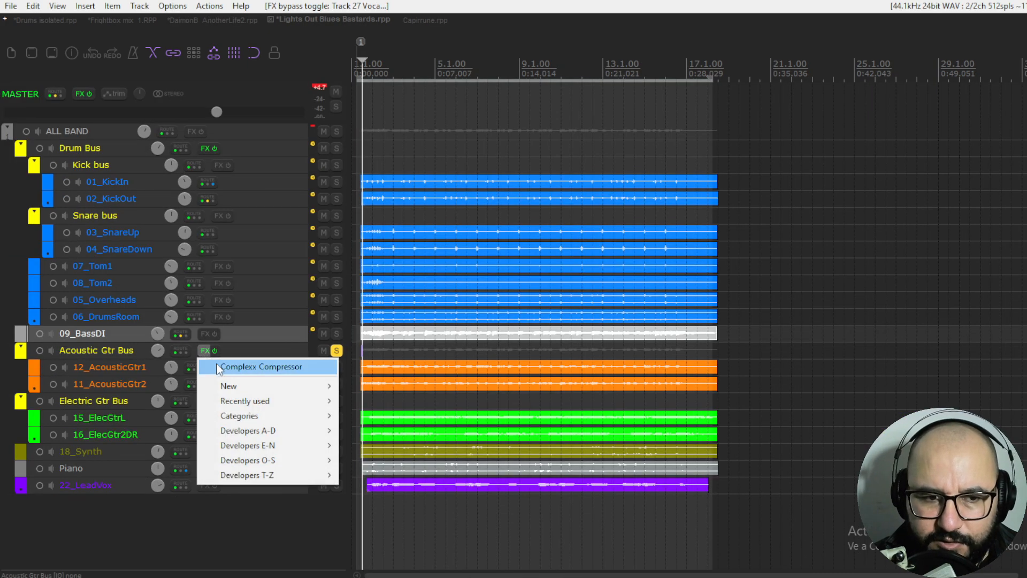
{"action": "left_click", "coordinate": [218, 368]}
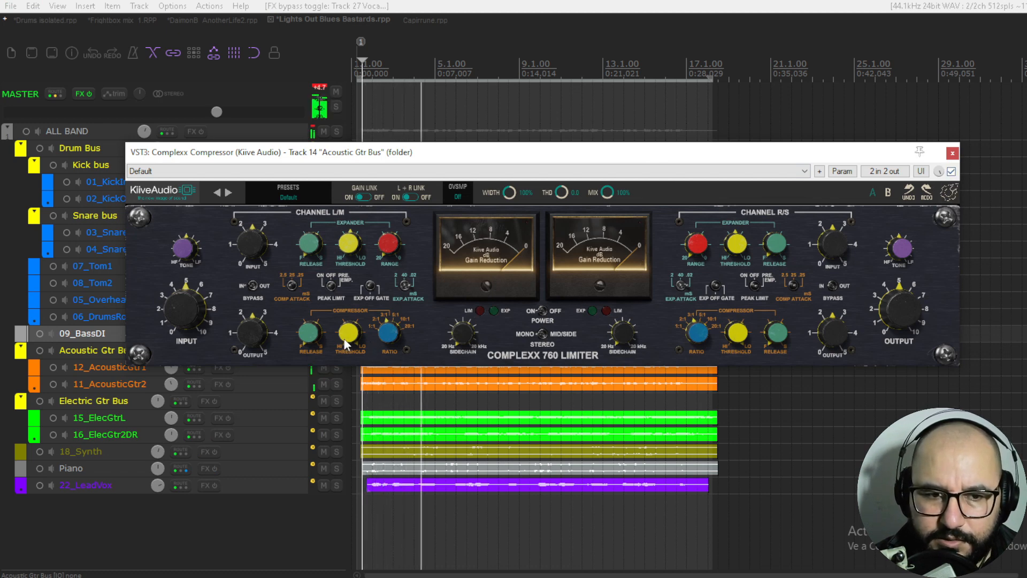
Lower the Acoustic Gtr Bus compressor's threshold, set its channel input to about 3.63, and compare with bypass
{"action": "left_click_drag", "start_coordinate": [345, 341], "coordinate": [348, 434]}
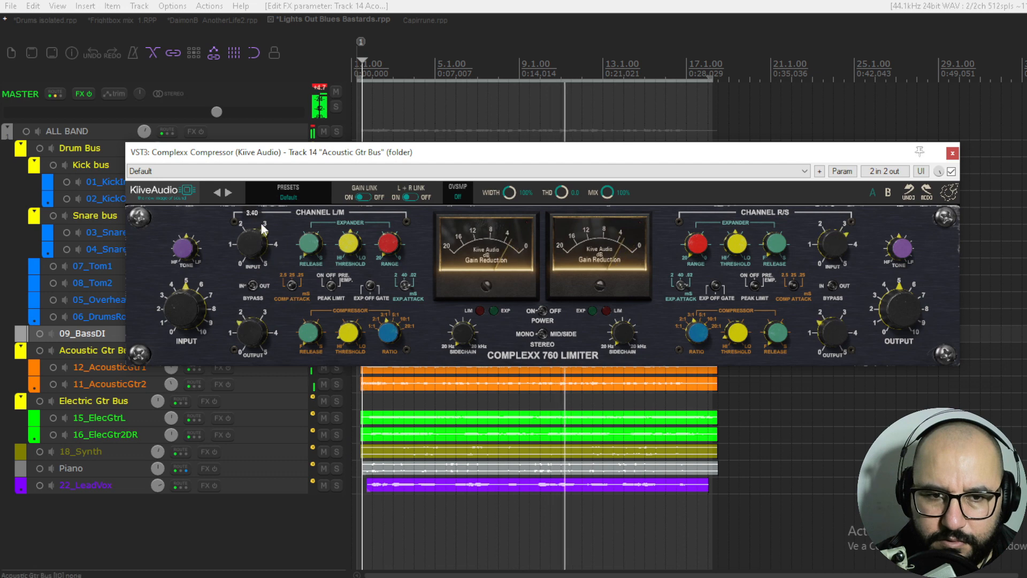
{"action": "mouse_move", "coordinate": [262, 229]}
{"action": "left_mouse_down"}
{"action": "mouse_move", "coordinate": [269, 207]}
{"action": "mouse_move", "coordinate": [266, 228]}
{"action": "left_mouse_up"}
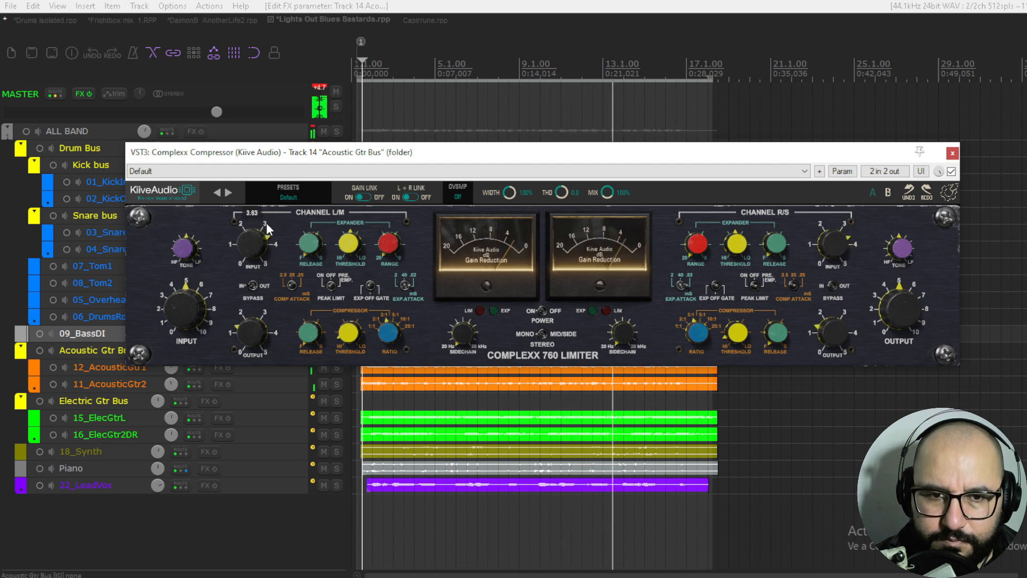
{"action": "left_click", "coordinate": [951, 171]}
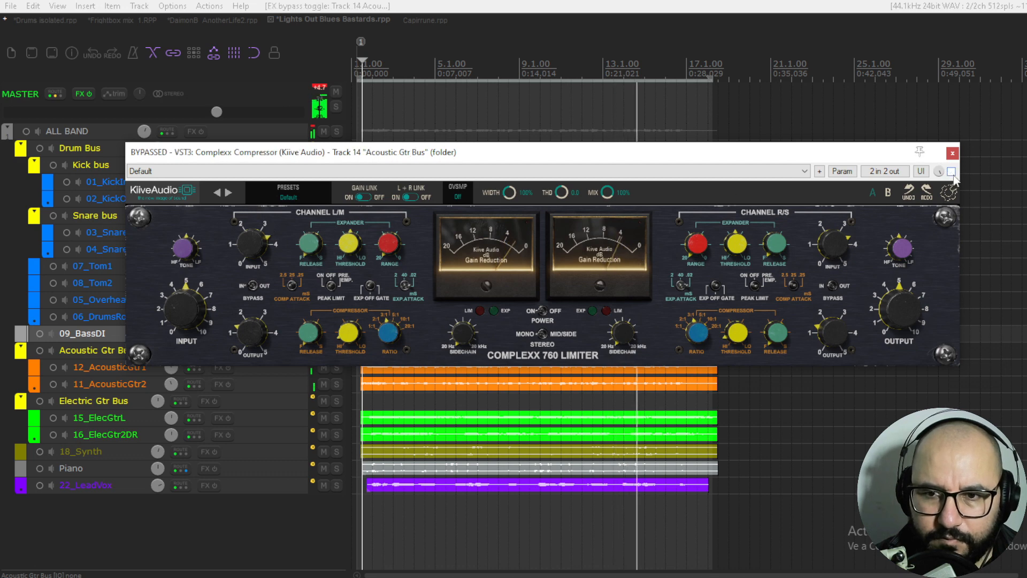
{"action": "left_click", "coordinate": [951, 172]}
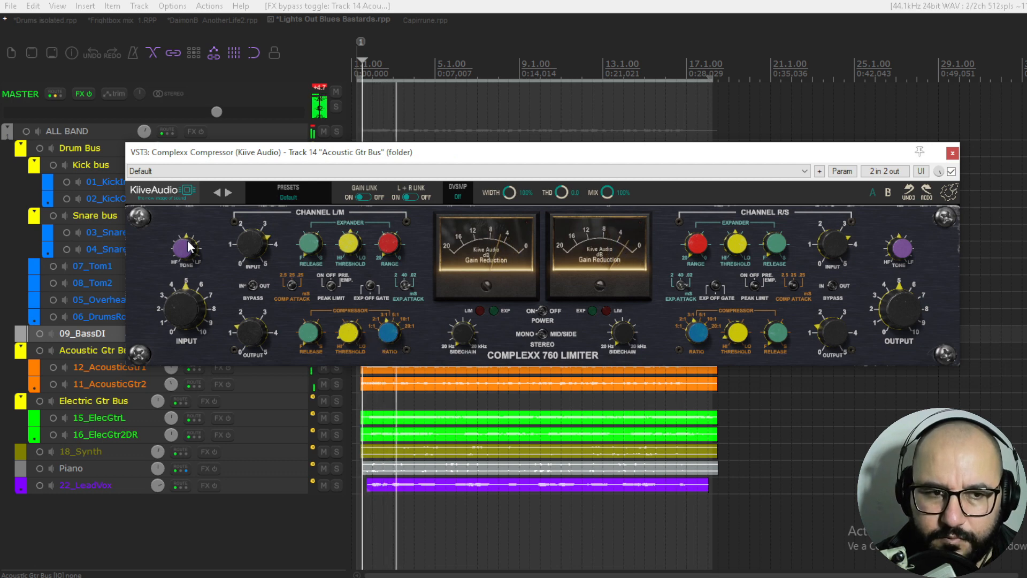
Set the Acoustic Gtr Bus compressor's tone to about -10.47 and compare the result with bypass
{"action": "left_click_drag", "start_coordinate": [187, 240], "coordinate": [184, 303]}
{"action": "left_click_drag", "start_coordinate": [186, 301], "coordinate": [184, 291]}
{"action": "mouse_move", "coordinate": [185, 250]}
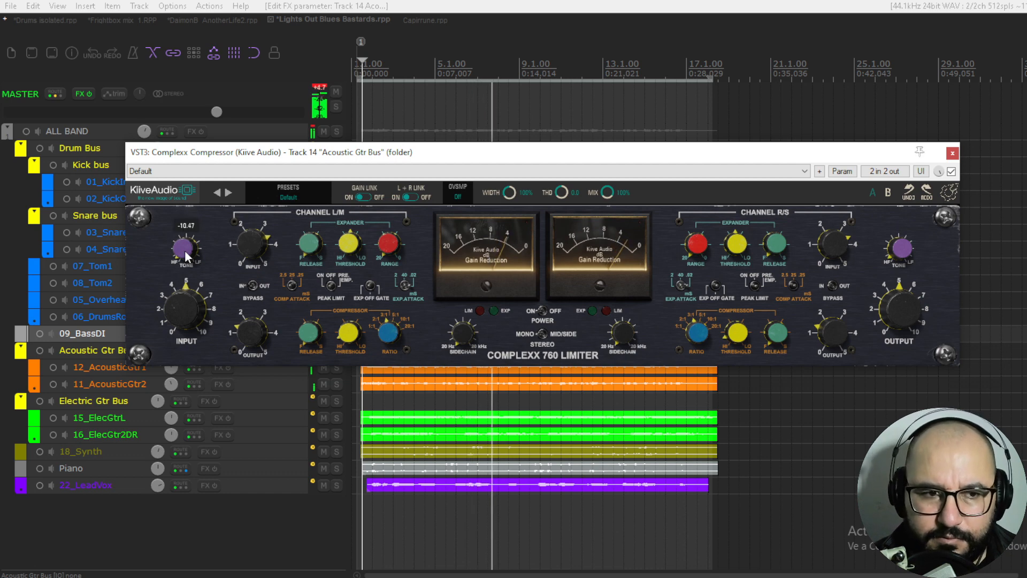
{"action": "left_click", "coordinate": [951, 171]}
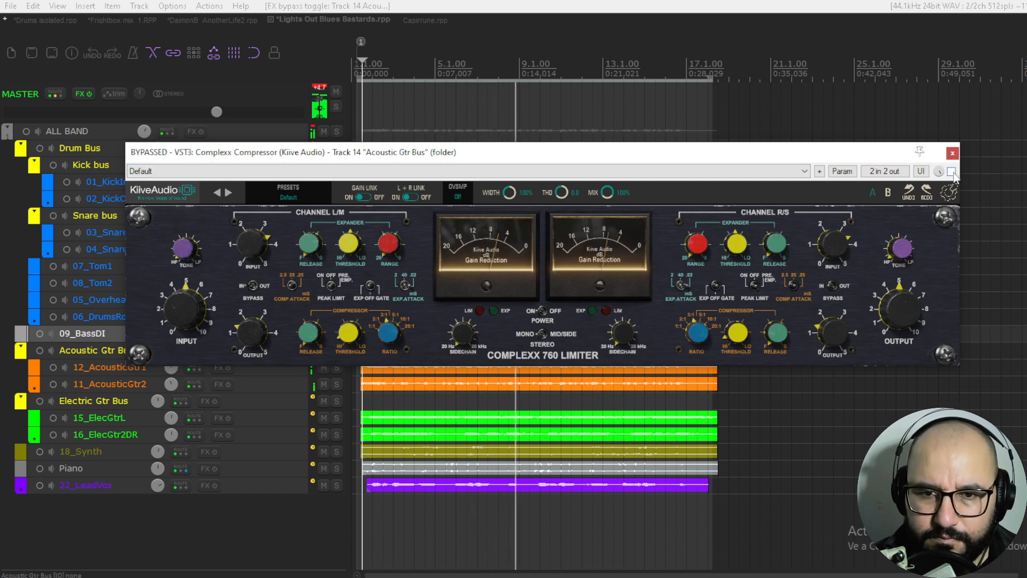
{"action": "left_click", "coordinate": [951, 171]}
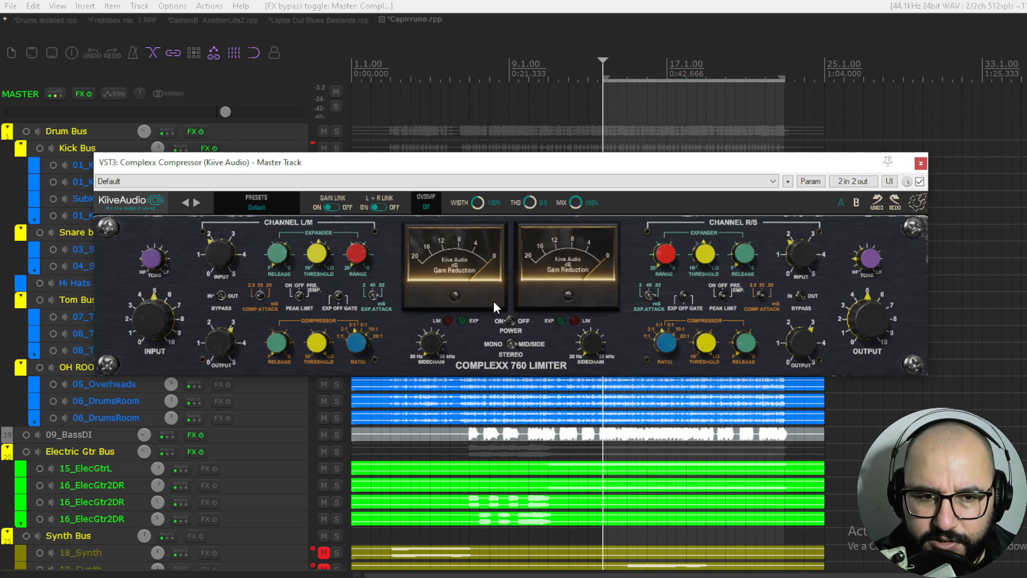
Play the Capirrune mix through the Master compressor, adjust its L/M threshold and tone, and set the R/S threshold to about -5.81
{"action": "key", "text": "space"}
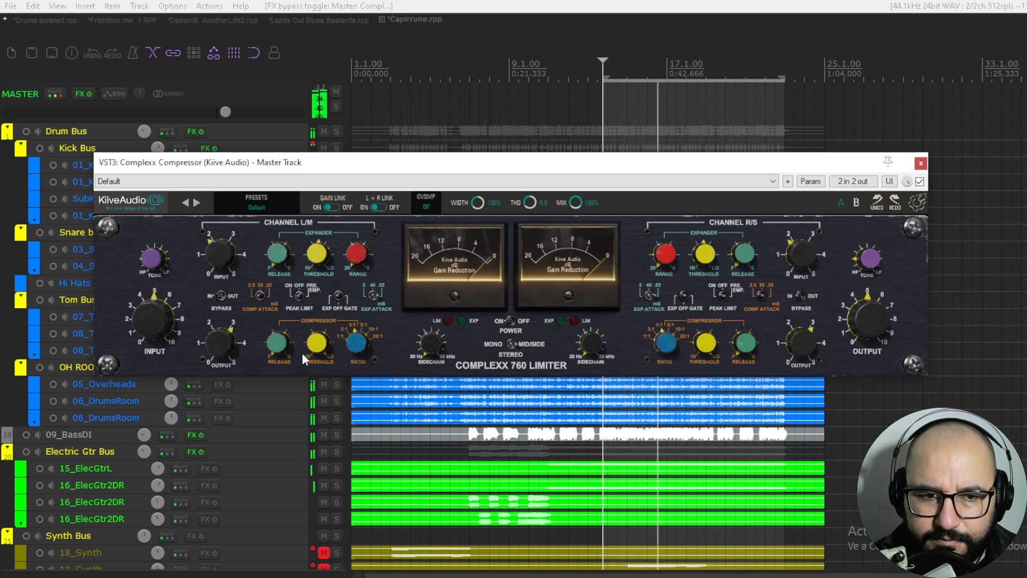
{"action": "mouse_move", "coordinate": [324, 342]}
{"action": "left_mouse_down"}
{"action": "mouse_move", "coordinate": [317, 383]}
{"action": "mouse_move", "coordinate": [321, 349]}
{"action": "left_mouse_up"}
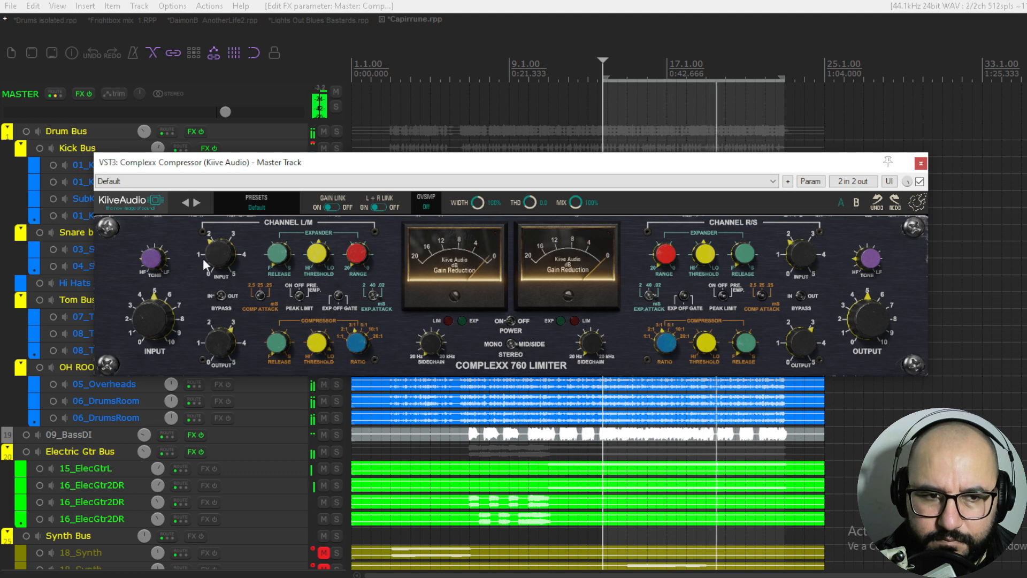
{"action": "left_click_drag", "start_coordinate": [152, 259], "coordinate": [154, 229]}
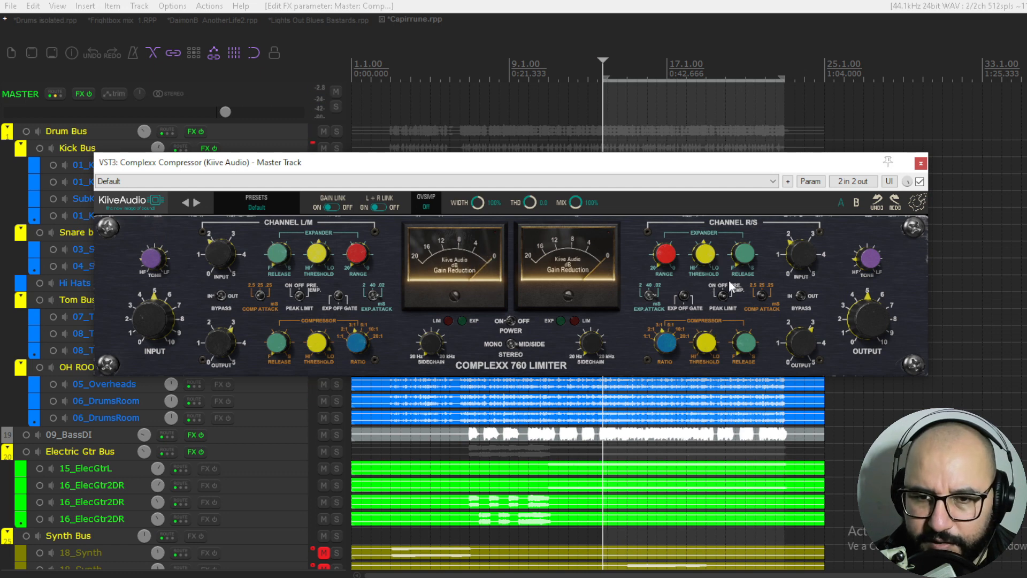
{"action": "key", "text": "space"}
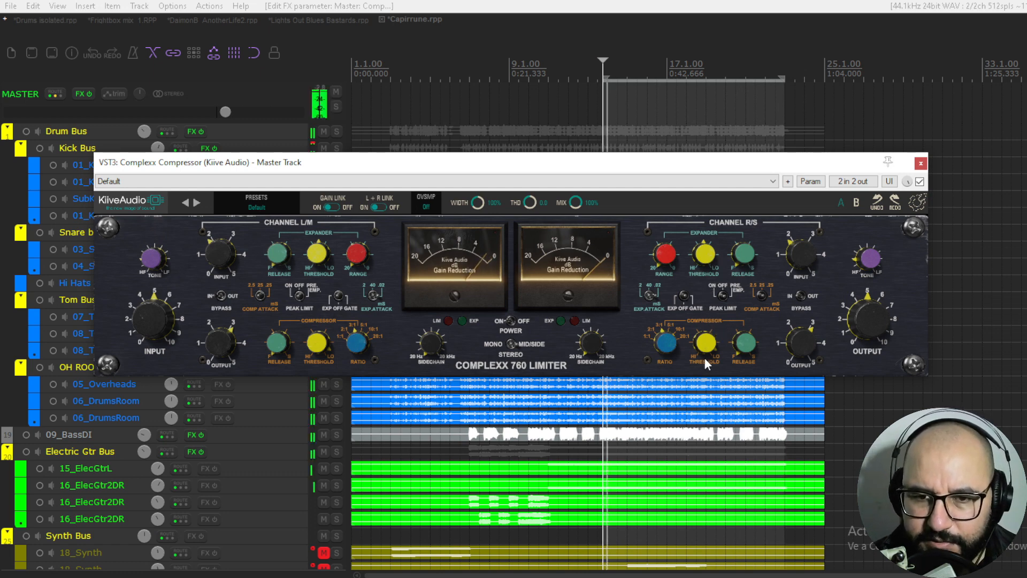
{"action": "left_click_drag", "start_coordinate": [707, 346], "coordinate": [708, 374]}
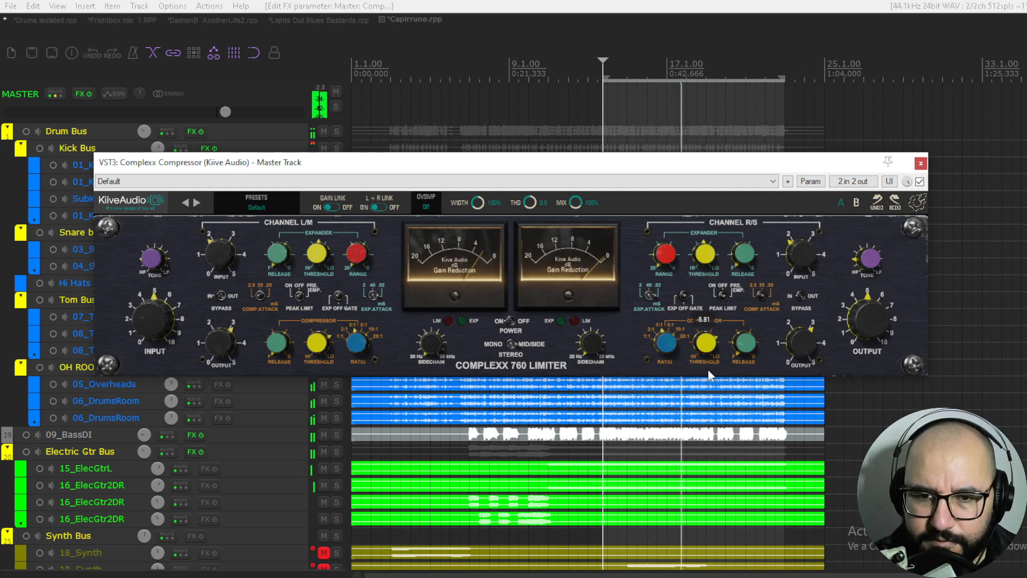
Fine-tune the Master compressor's L/M tone, set its R/S tone to about -2.37, and compare with bypass
{"action": "mouse_move", "coordinate": [871, 258]}
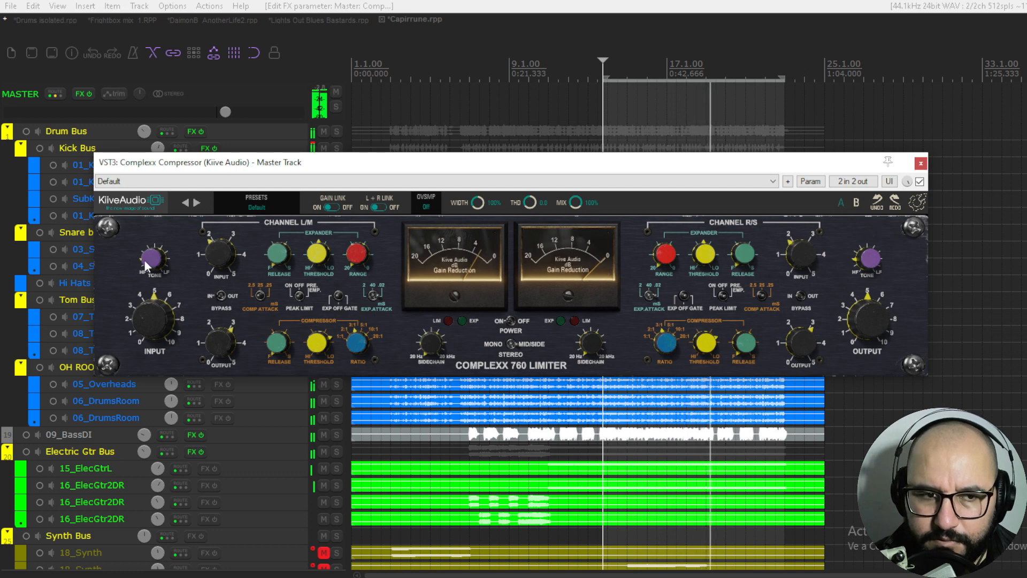
{"action": "mouse_move", "coordinate": [146, 259]}
{"action": "left_click_drag", "start_coordinate": [146, 258], "coordinate": [147, 244]}
{"action": "mouse_move", "coordinate": [869, 256]}
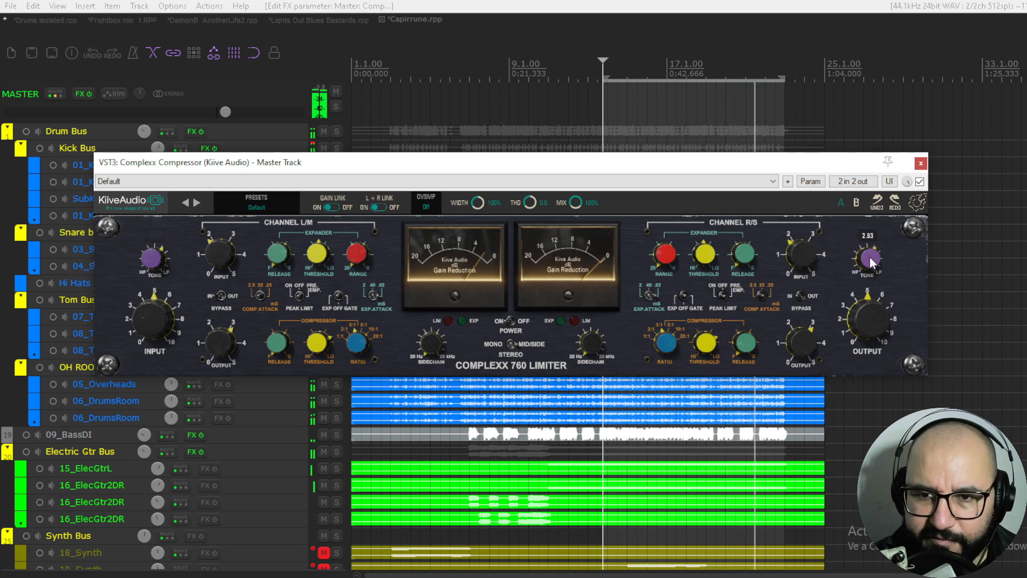
{"action": "mouse_move", "coordinate": [870, 270]}
{"action": "left_mouse_down"}
{"action": "mouse_move", "coordinate": [872, 334]}
{"action": "mouse_move", "coordinate": [872, 290]}
{"action": "left_mouse_up"}
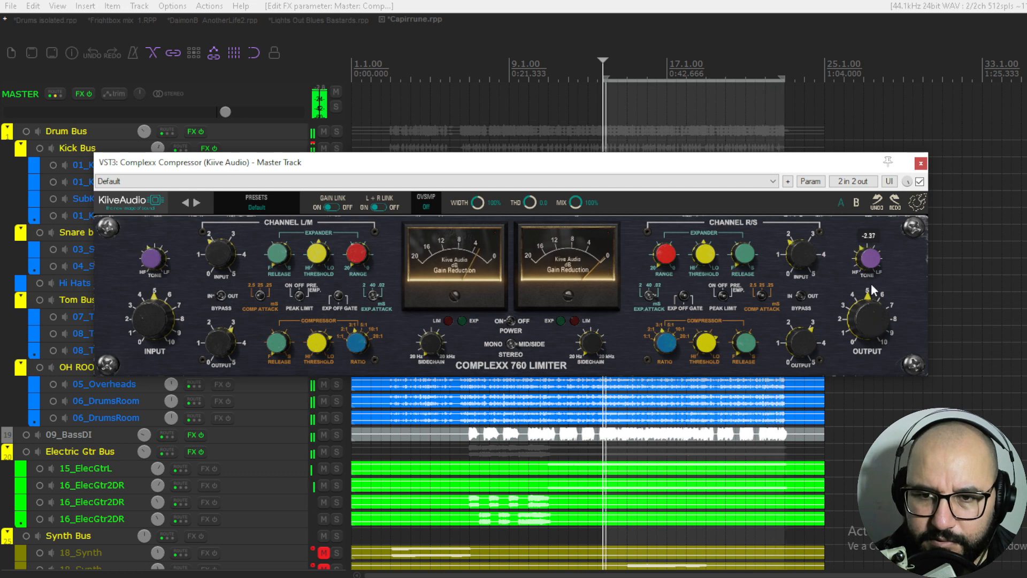
{"action": "left_click", "coordinate": [920, 182]}
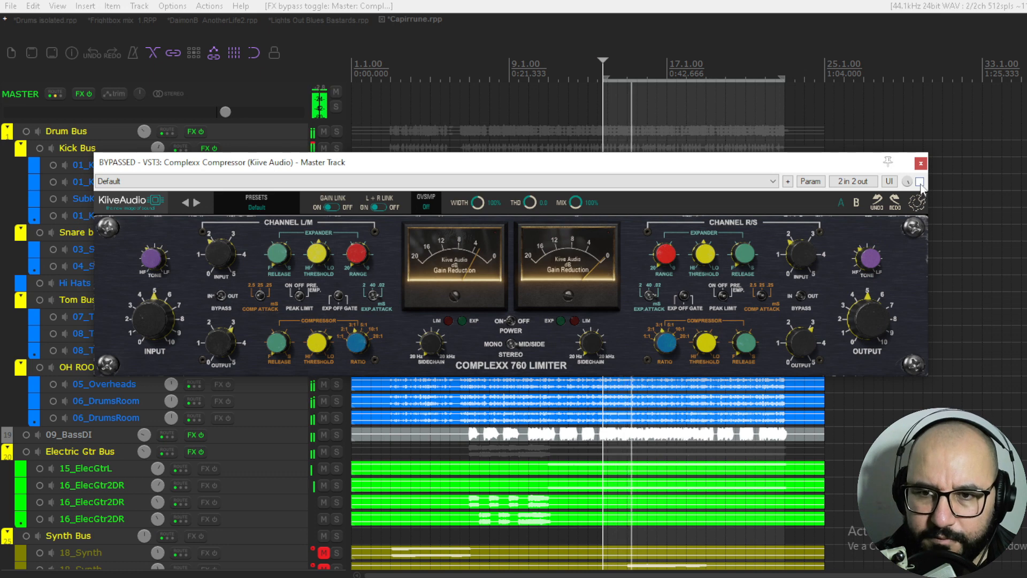
{"action": "left_click", "coordinate": [920, 183]}
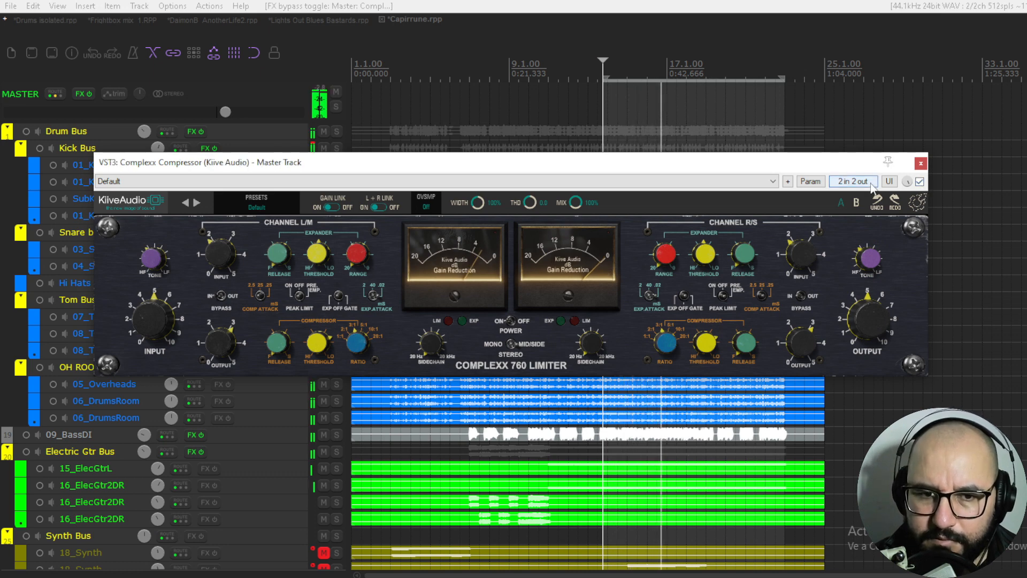
Lower the Master compressor's R/S compressor threshold further and compare the mix with bypass
{"action": "mouse_move", "coordinate": [705, 355]}
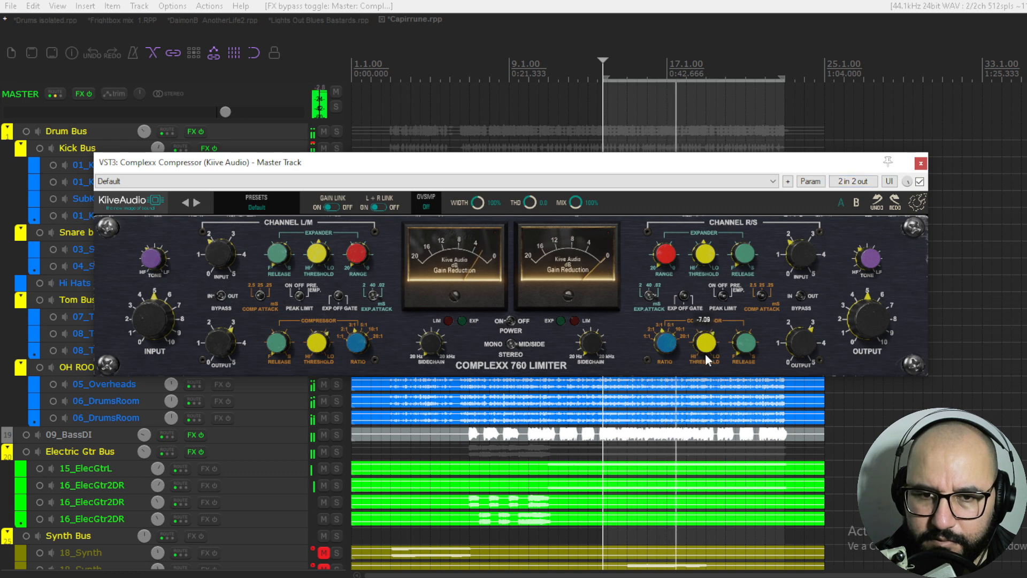
{"action": "mouse_move", "coordinate": [706, 357]}
{"action": "left_mouse_down"}
{"action": "mouse_move", "coordinate": [706, 373]}
{"action": "mouse_move", "coordinate": [708, 364]}
{"action": "left_mouse_up"}
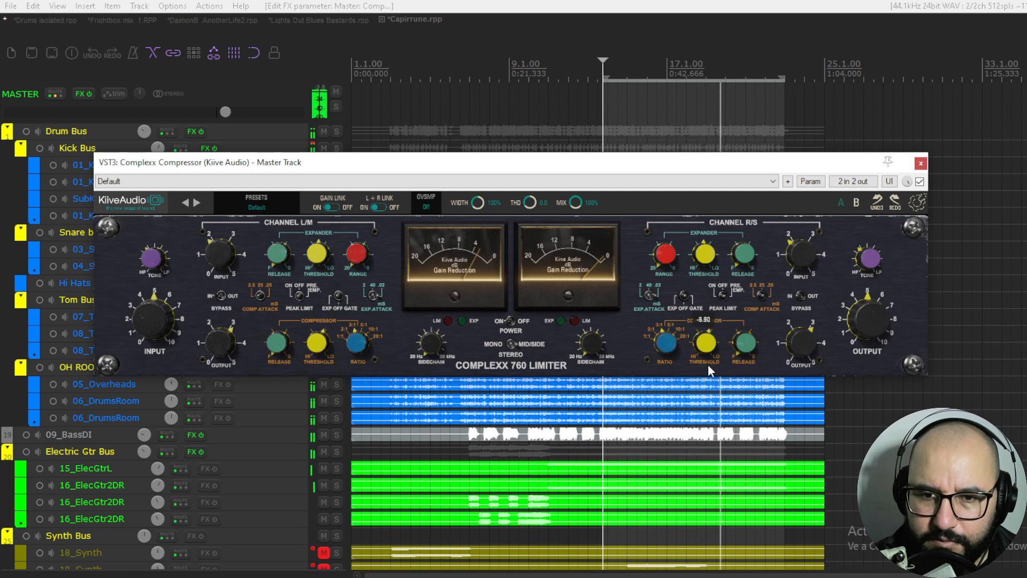
{"action": "left_click", "coordinate": [919, 182]}
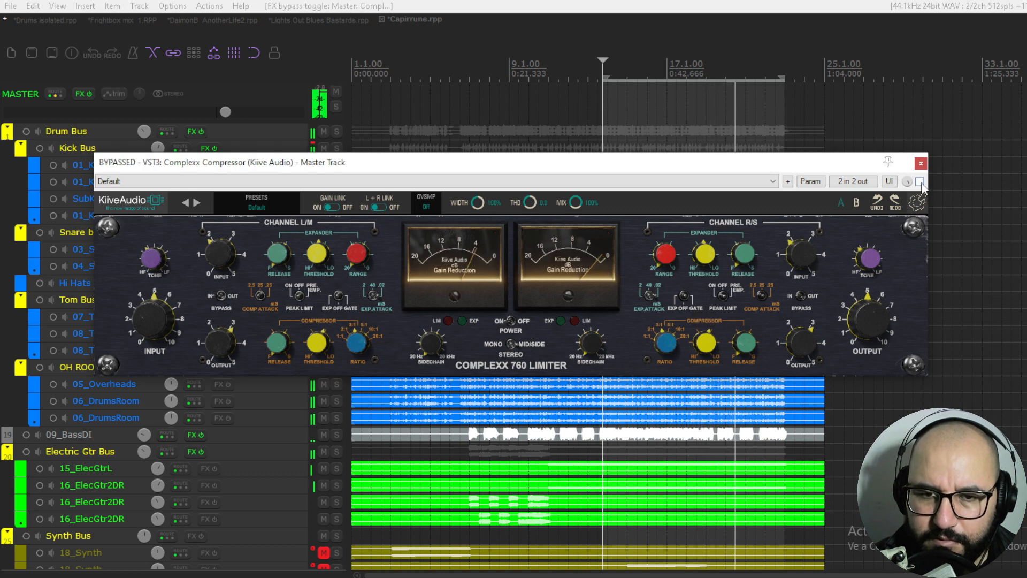
{"action": "left_click", "coordinate": [919, 182]}
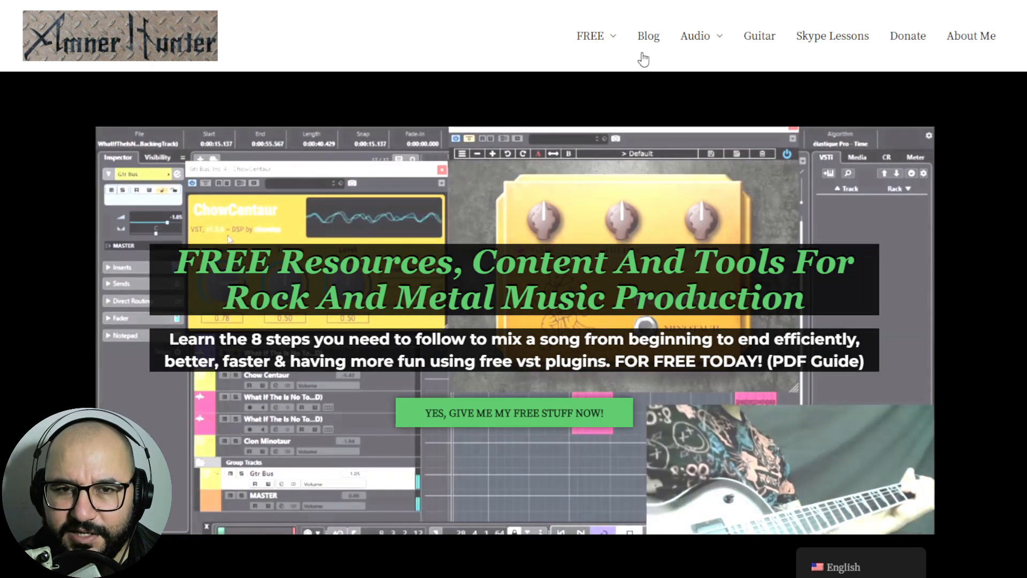
Switch to the music production website and show the Guides and Tools entries of its FREE section
{"action": "mouse_move", "coordinate": [609, 43]}
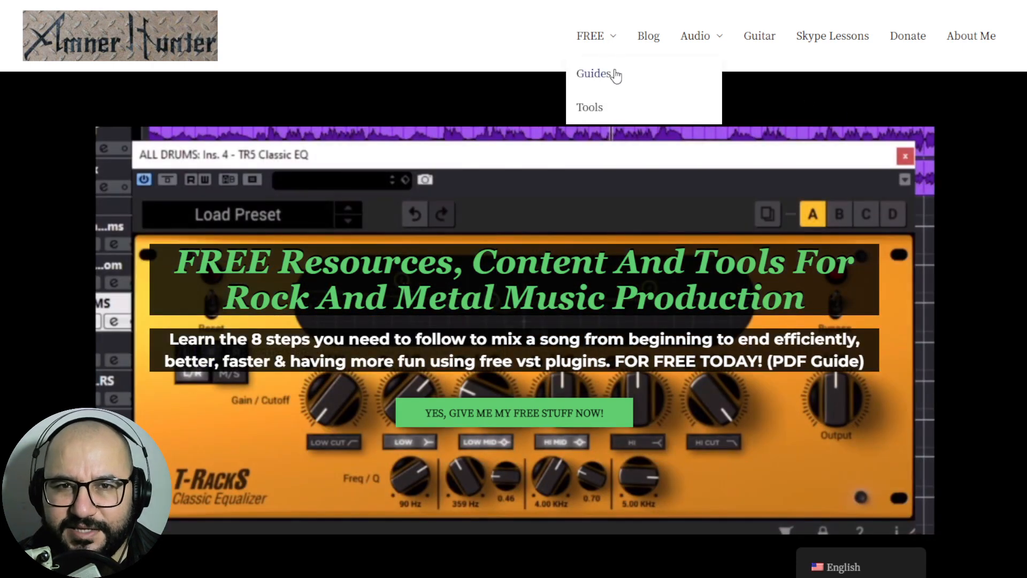